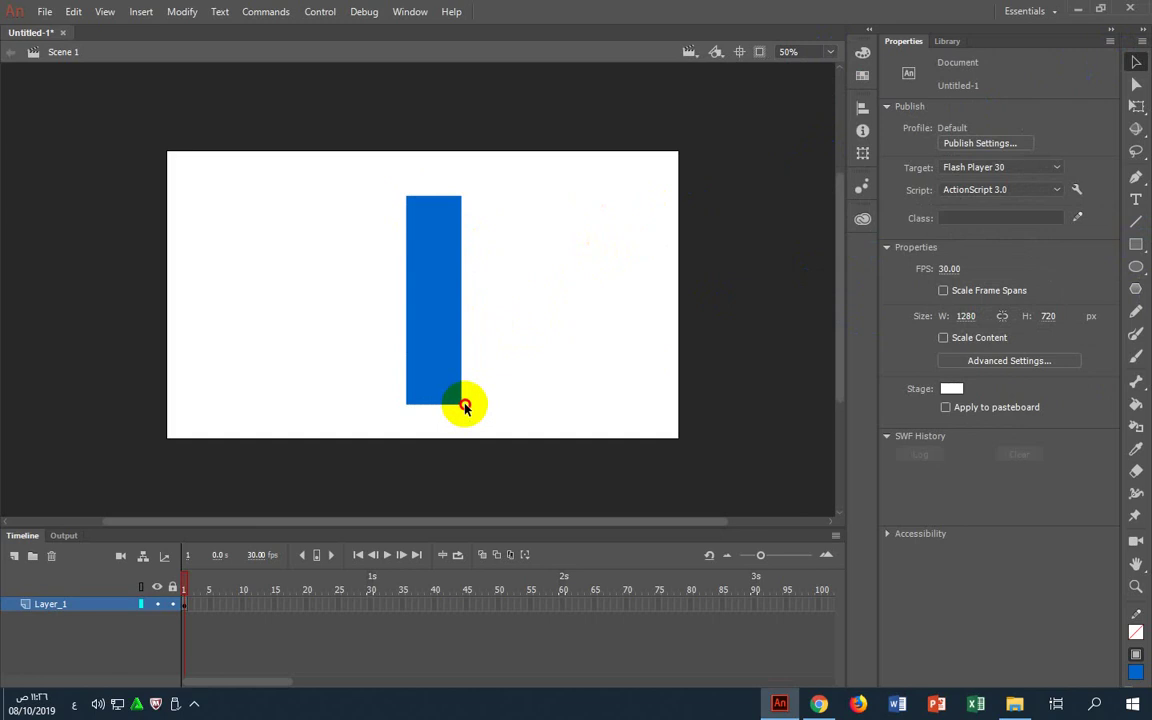
Reshape the tall blue rectangle into an upward-tapering body by pulling its lower corners outward to a base about 206 px wide
{"action": "left_click_drag", "start_coordinate": [460, 405], "coordinate": [395, 407]}
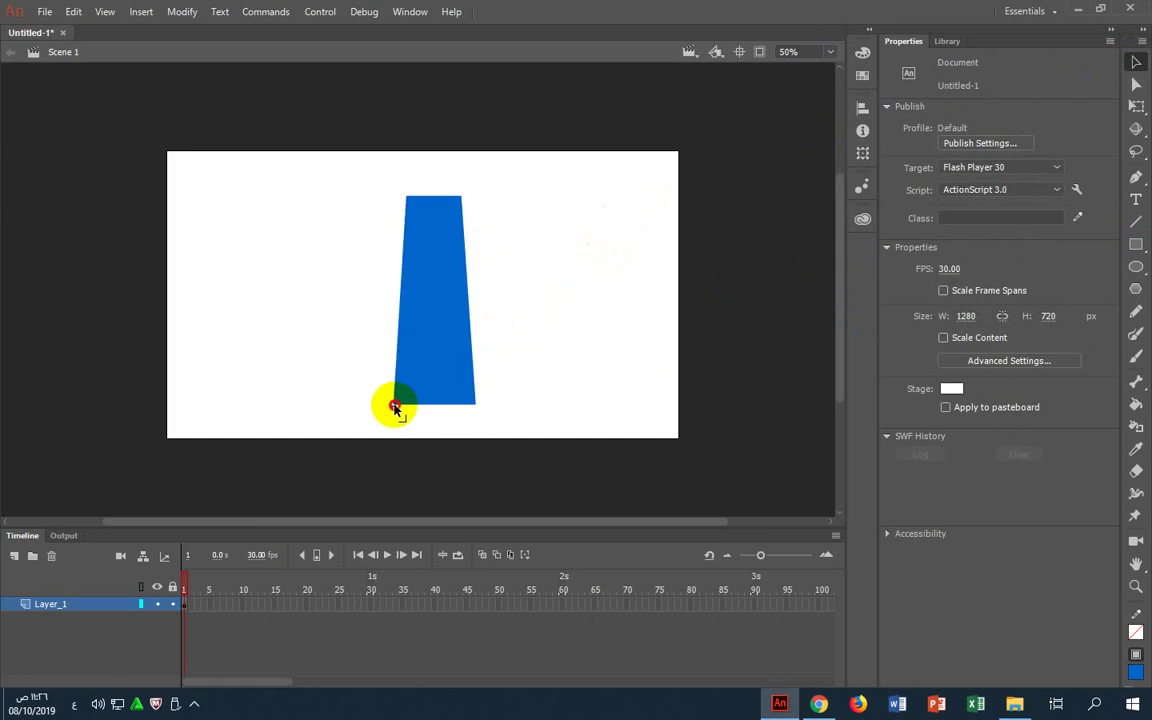
{"action": "left_click", "coordinate": [437, 296]}
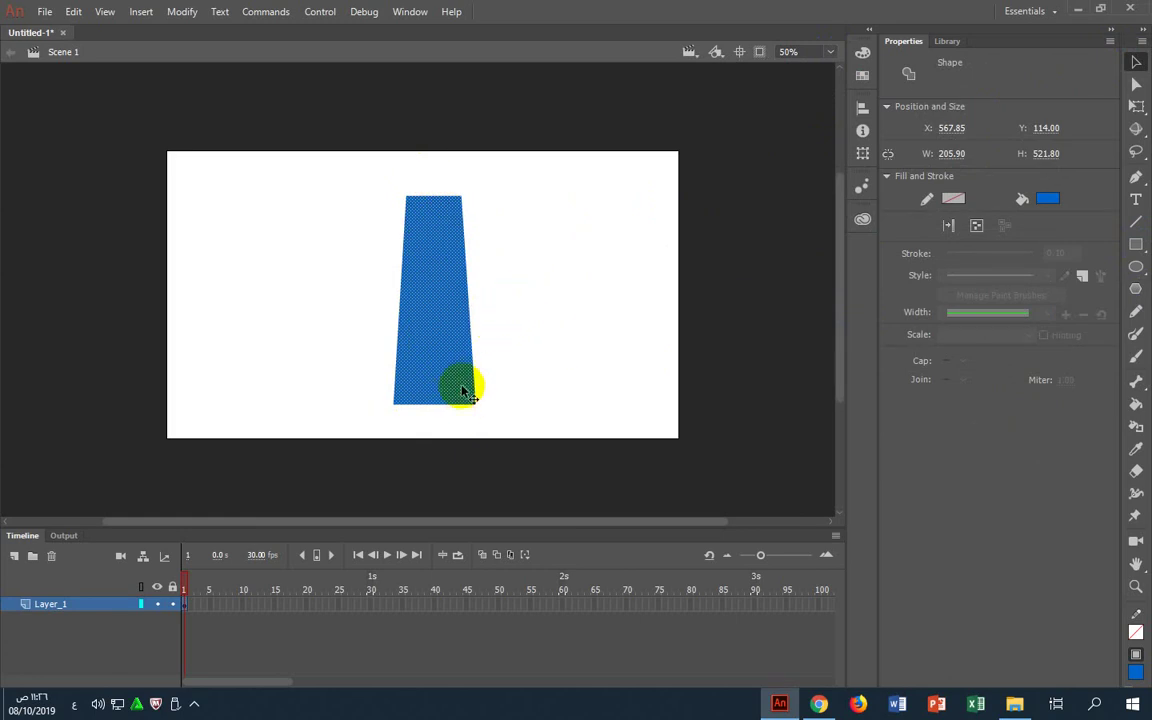
{"action": "left_click_drag", "start_coordinate": [482, 372], "coordinate": [445, 329]}
{"action": "left_click", "coordinate": [440, 192]}
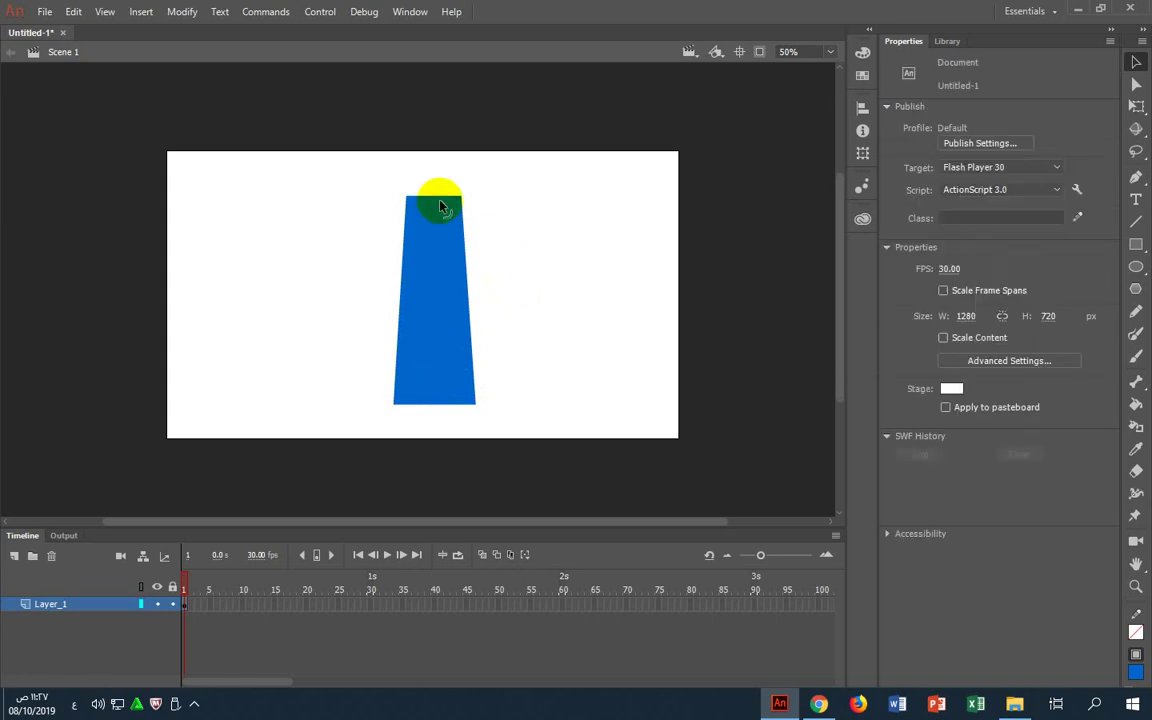
{"action": "left_click_drag", "start_coordinate": [422, 180], "coordinate": [442, 211]}
{"action": "left_click", "coordinate": [594, 234]}
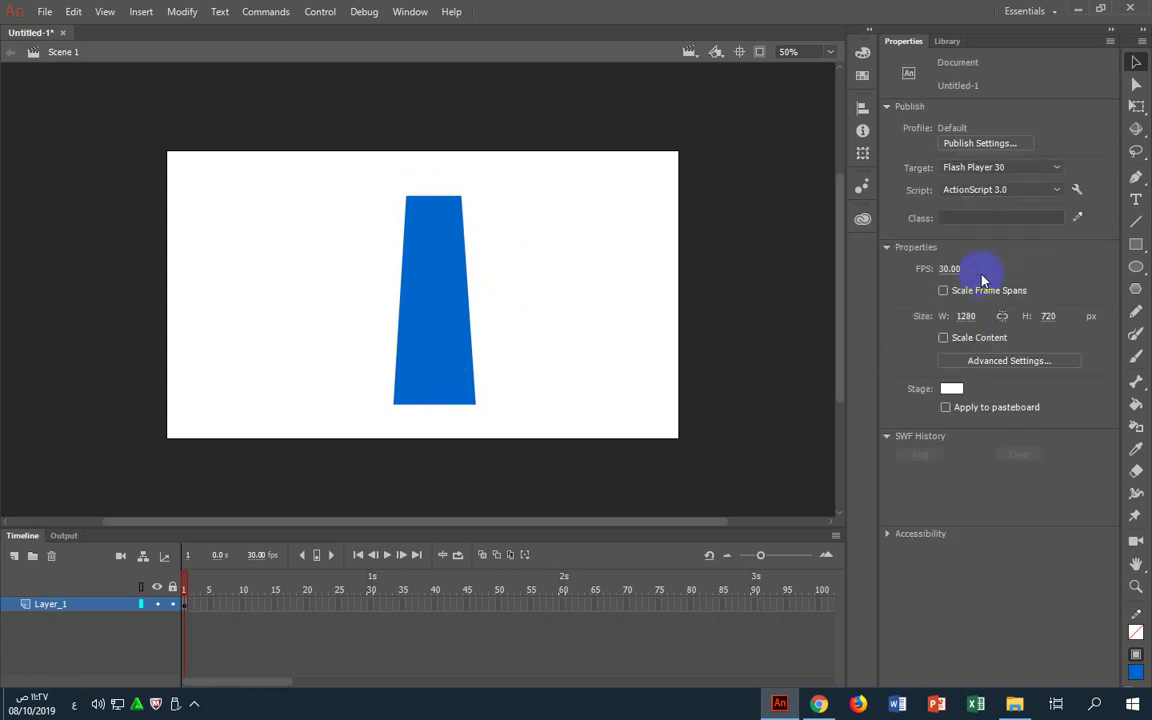
Draw a small blue rectangle about 60 px wide and 110 px high beside the tapered body and select it
{"action": "left_click", "coordinate": [1130, 244]}
{"action": "left_click_drag", "start_coordinate": [606, 239], "coordinate": [629, 283]}
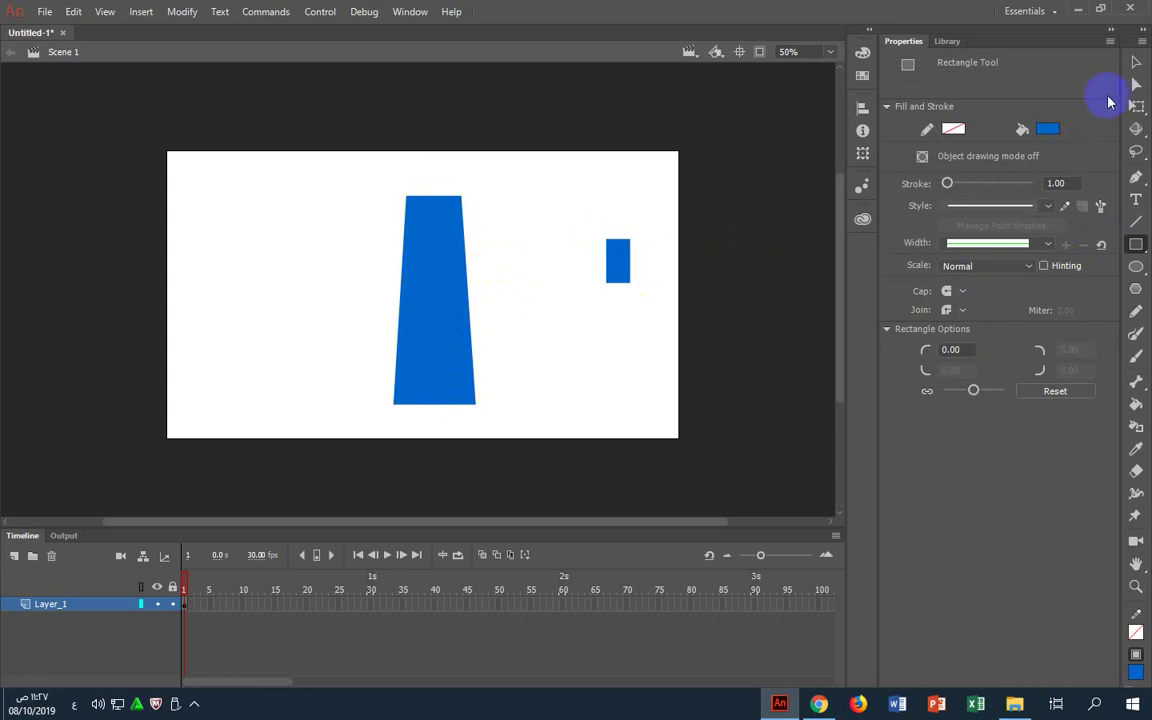
{"action": "left_click", "coordinate": [1139, 62]}
{"action": "left_click", "coordinate": [617, 258]}
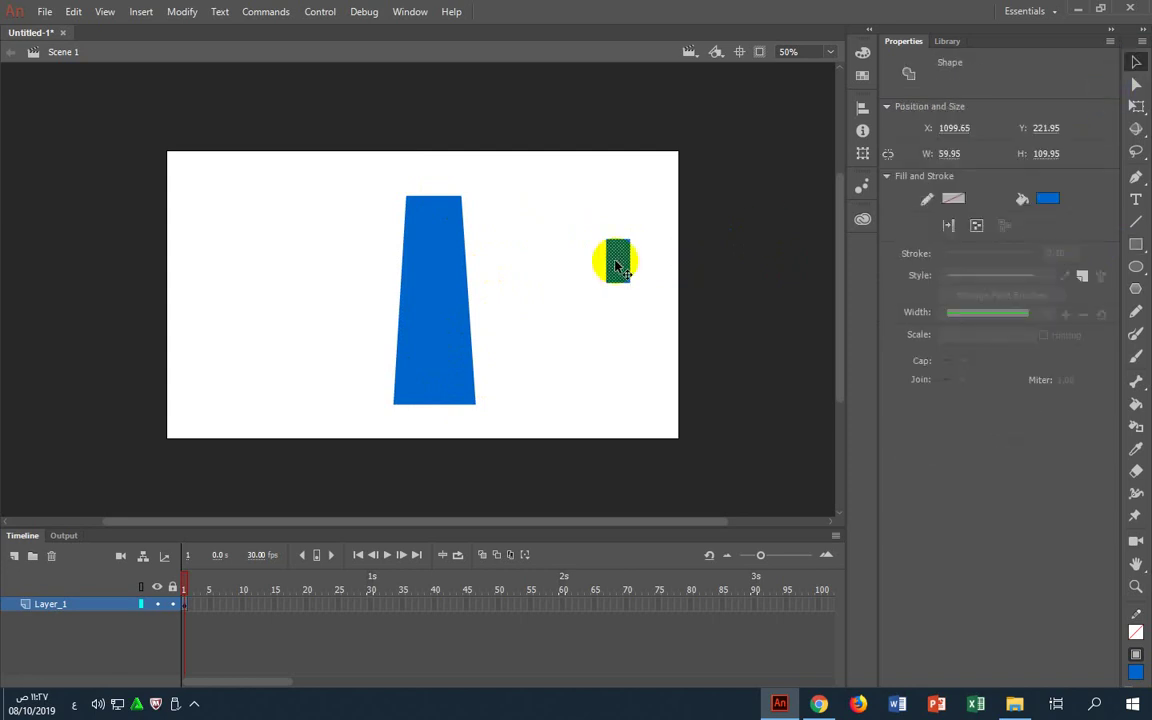
Group the small rectangle and place it as a neck overlapping the middle of the tapered body's top edge
{"action": "left_click", "coordinate": [183, 11]}
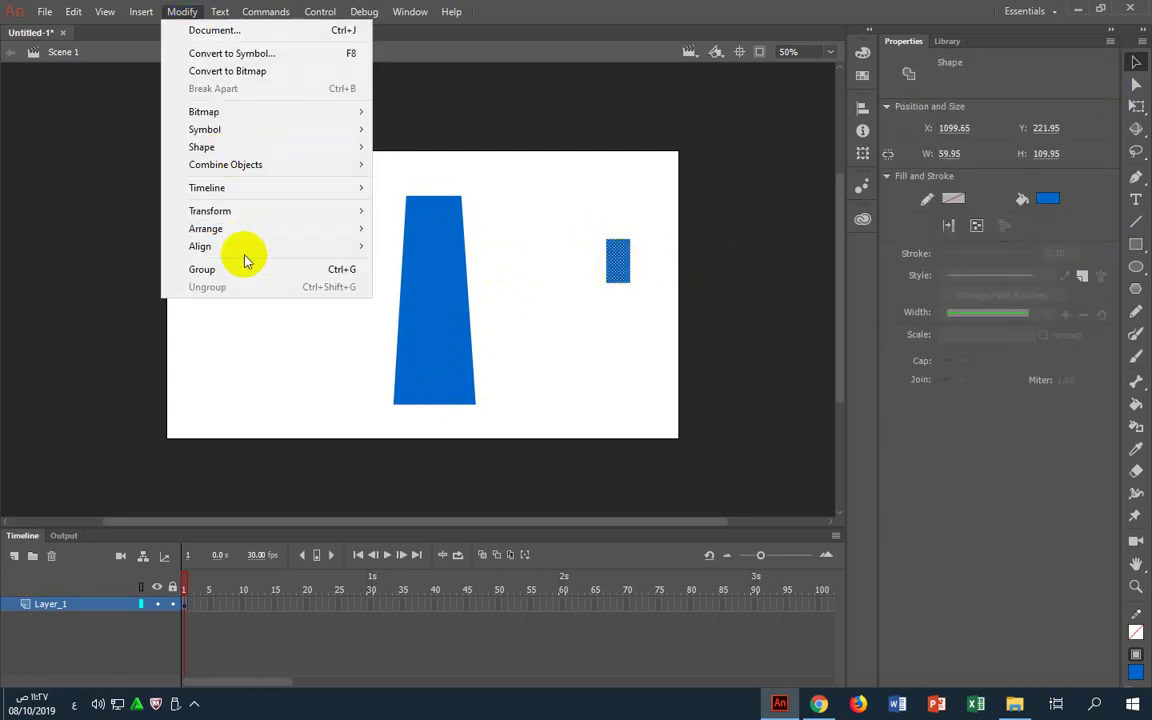
{"action": "key", "text": "Escape"}
{"action": "left_click_drag", "start_coordinate": [618, 270], "coordinate": [433, 205]}
{"action": "left_click", "coordinate": [551, 234]}
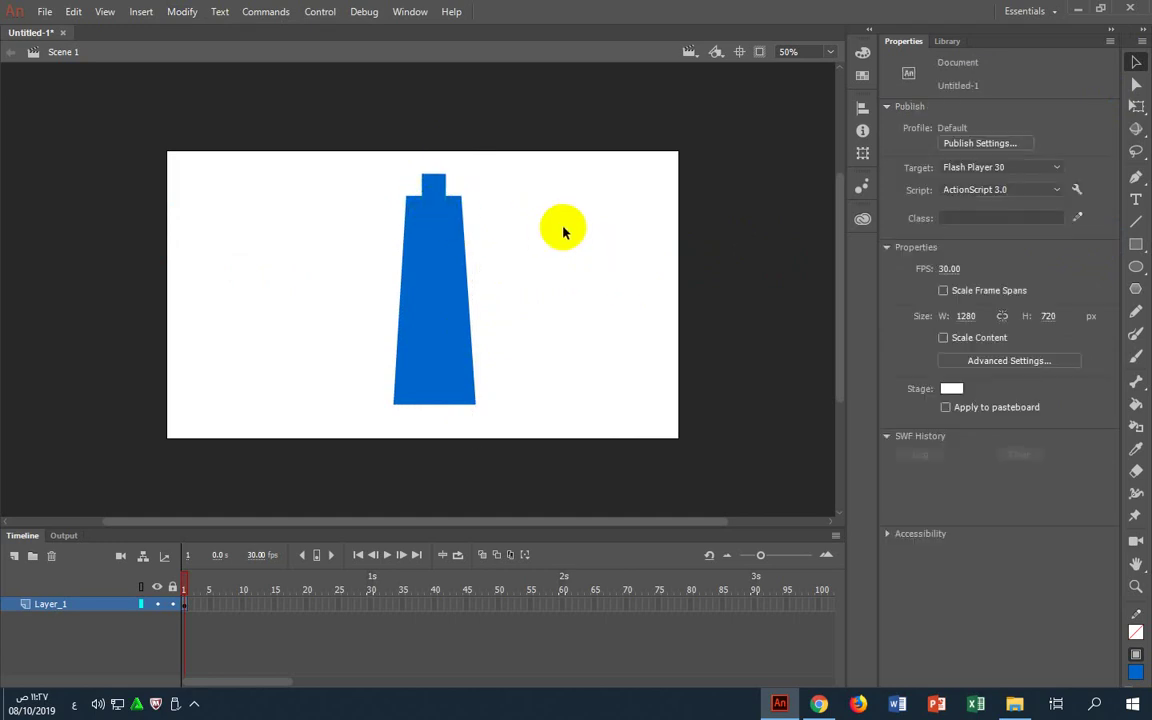
Cut the tapered body and paste it in the centre of the stage
{"action": "left_click_drag", "start_coordinate": [632, 129], "coordinate": [233, 424]}
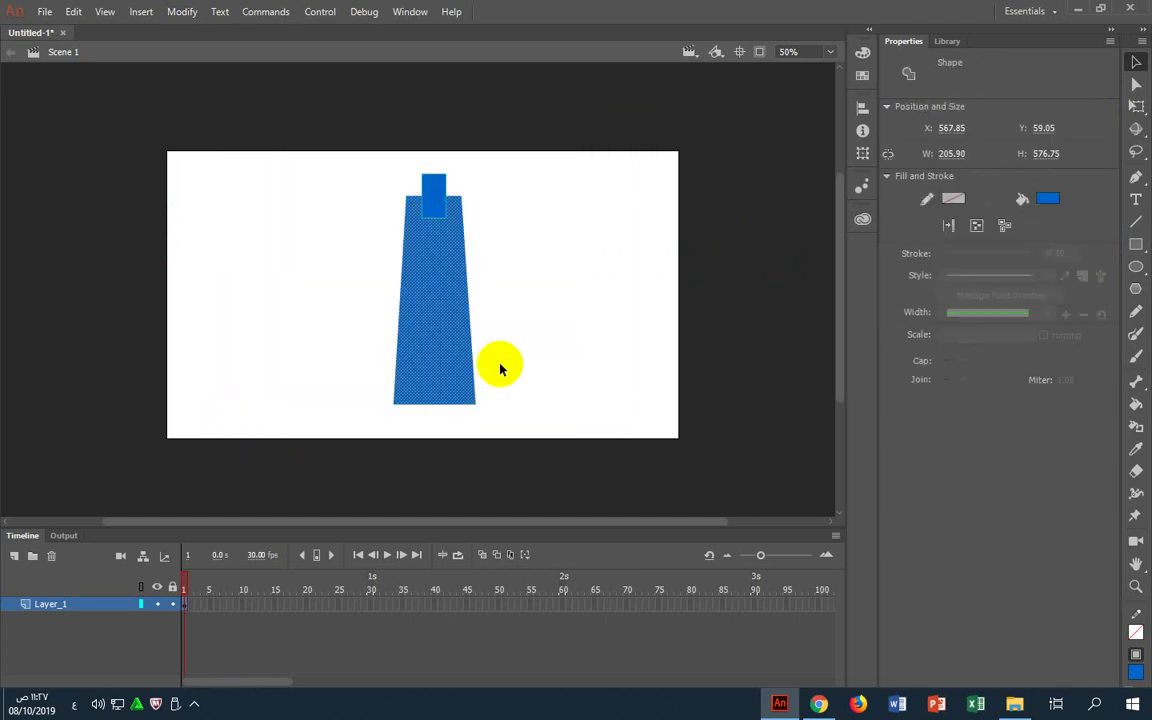
{"action": "left_click", "coordinate": [507, 278]}
{"action": "left_click", "coordinate": [433, 206]}
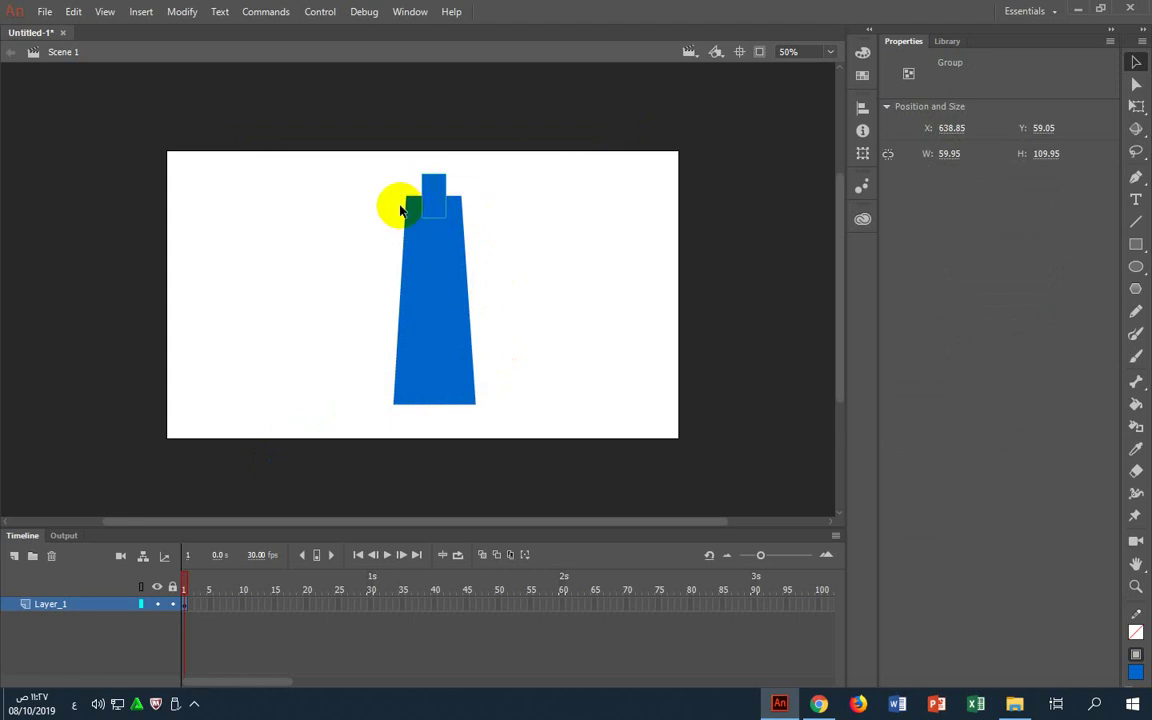
{"action": "left_click", "coordinate": [427, 245]}
{"action": "right_click", "coordinate": [427, 245]}
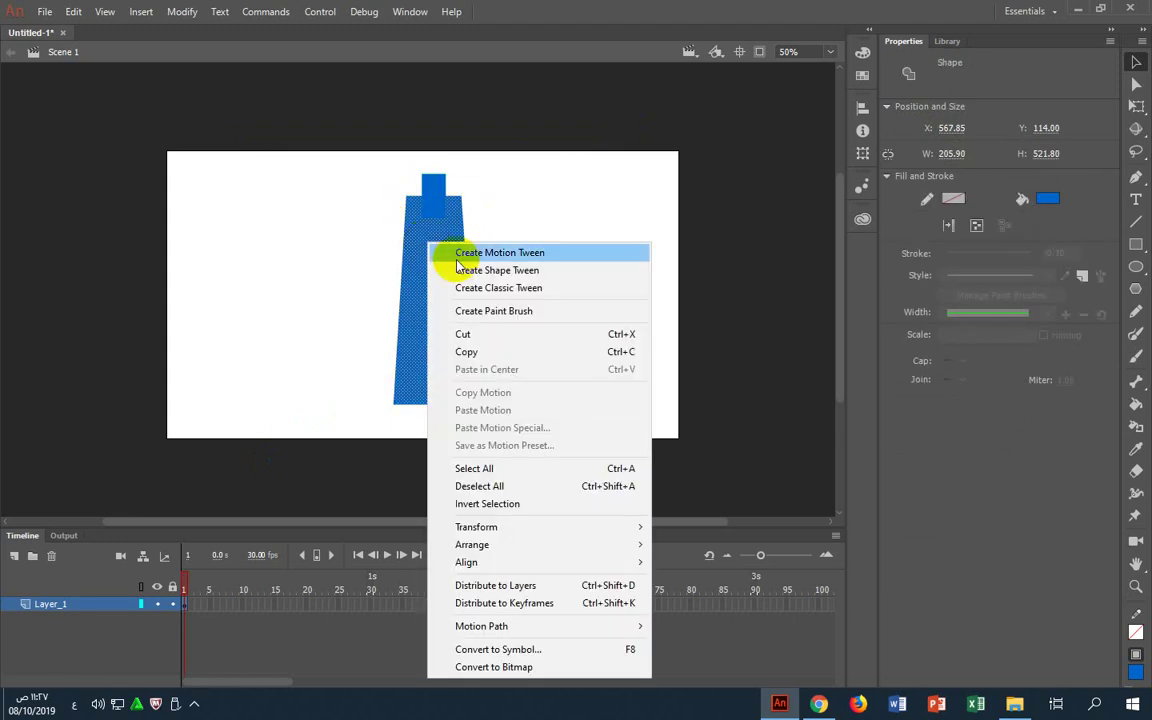
{"action": "left_click", "coordinate": [476, 329]}
{"action": "right_click", "coordinate": [543, 258]}
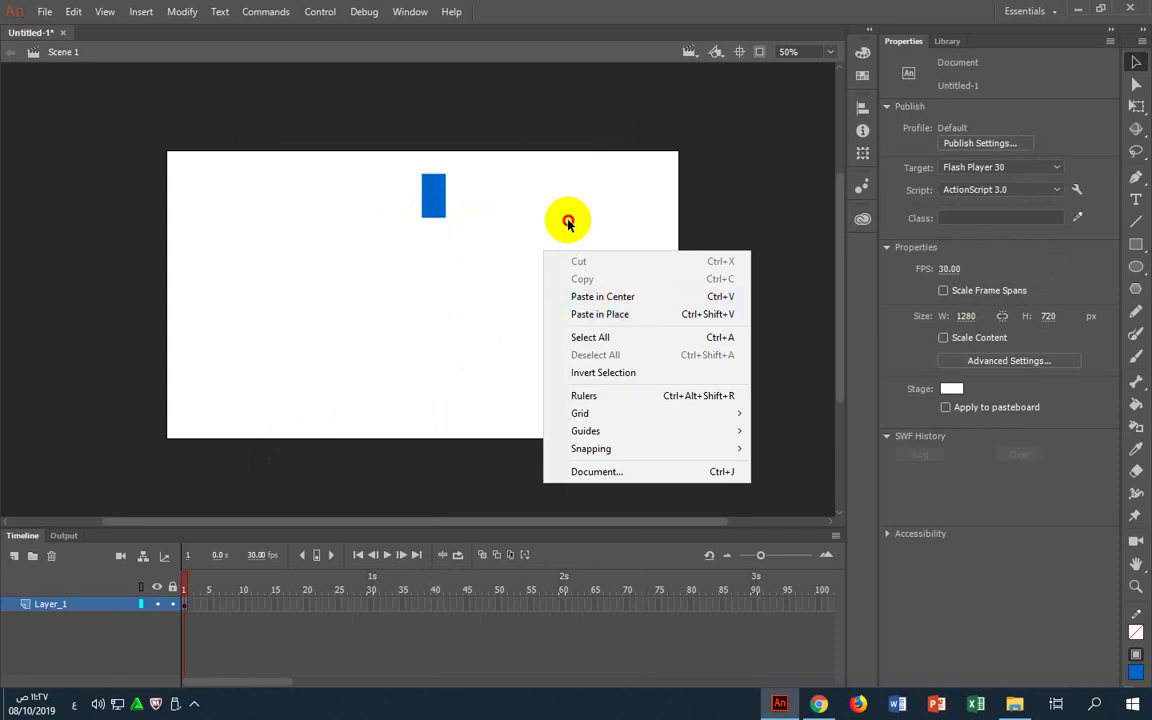
{"action": "left_click", "coordinate": [567, 224]}
{"action": "key", "text": "ctrl+v"}
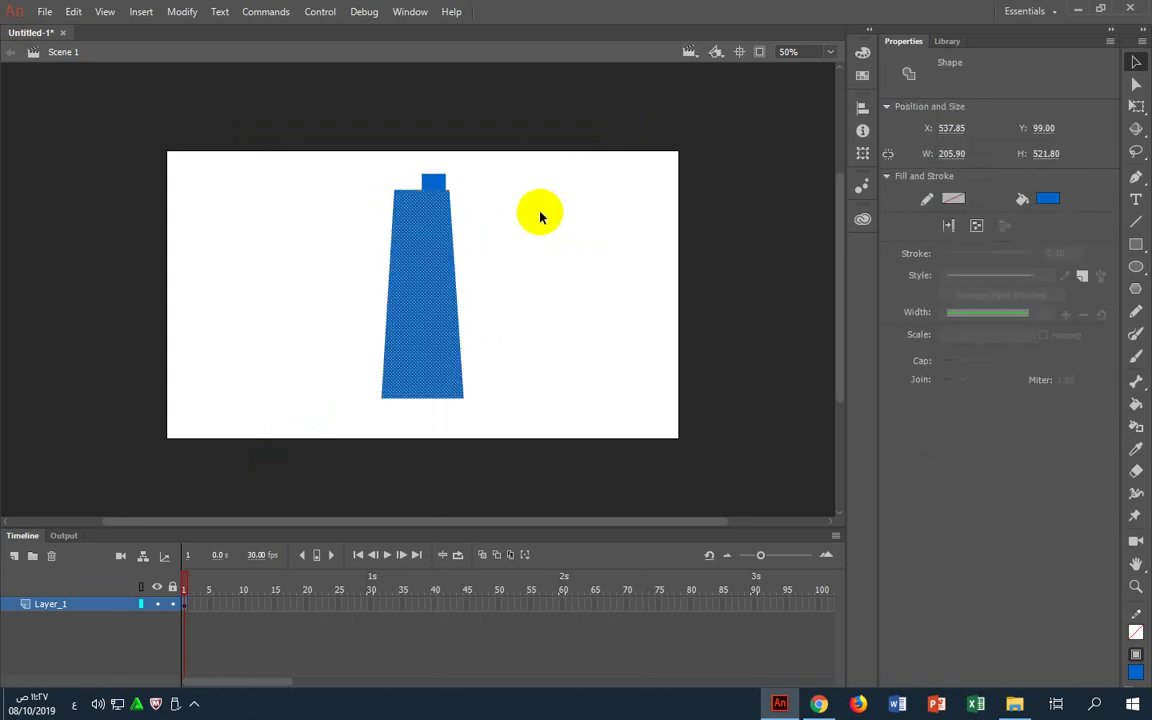
{"action": "left_click", "coordinate": [512, 198]}
Cut the neck group, paste it in the stage centre and nudge it straight up to the top of the tapered body
{"action": "left_click", "coordinate": [443, 183]}
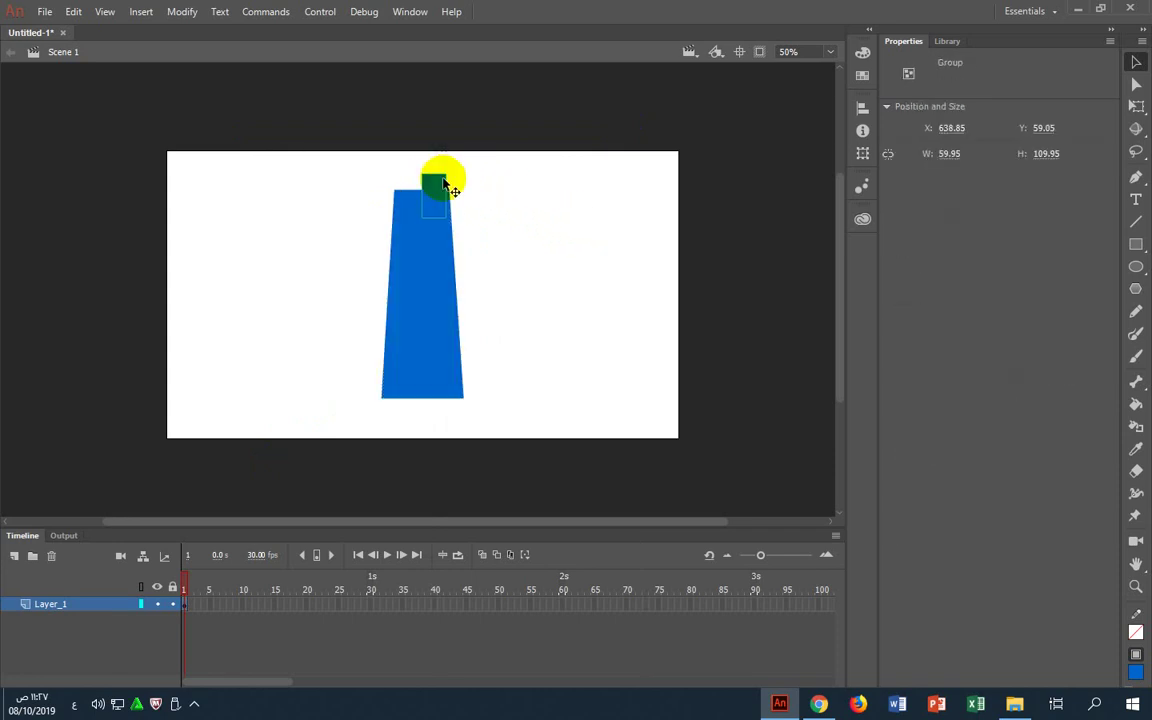
{"action": "key", "text": "ctrl+x"}
{"action": "key", "text": "ctrl+v"}
{"action": "key", "text": "shift+Up"}
{"action": "key", "text": "shift+Up"}
{"action": "key", "text": "shift+Up"}
{"action": "key", "text": "shift+Up"}
{"action": "key", "text": "shift+Up"}
{"action": "key", "text": "shift+Up"}
{"action": "key", "text": "shift+Up"}
{"action": "key", "text": "shift+Up"}
{"action": "key", "text": "shift+Up"}
{"action": "key", "text": "shift+Up"}
{"action": "key", "text": "shift+Up"}
{"action": "key", "text": "shift+Up"}
{"action": "key", "text": "shift+Up"}
{"action": "key", "text": "shift+Up"}
{"action": "key", "text": "shift+Up"}
{"action": "key", "text": "shift+Up"}
{"action": "key", "text": "shift+Up"}
{"action": "key", "text": "shift+Up"}
{"action": "key", "text": "shift+Up"}
{"action": "key", "text": "shift+Up"}
{"action": "left_click", "coordinate": [442, 188]}
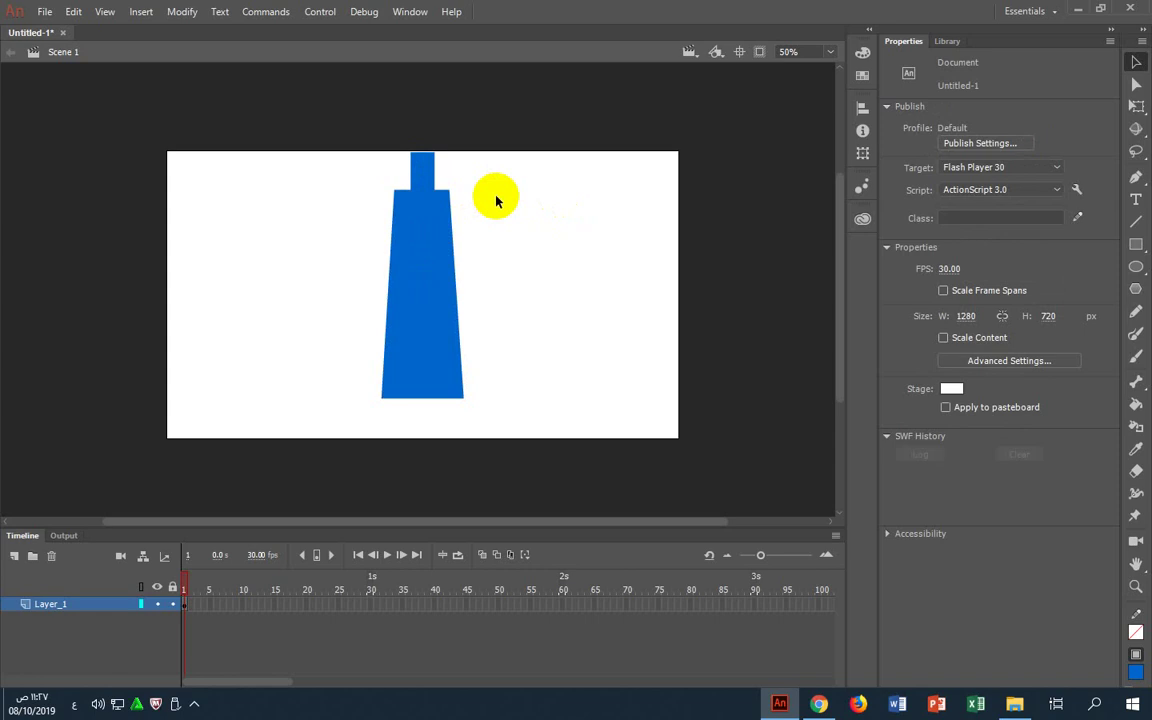
{"action": "left_click_drag", "start_coordinate": [566, 95], "coordinate": [314, 455]}
{"action": "left_click", "coordinate": [481, 239]}
{"action": "left_click", "coordinate": [413, 185]}
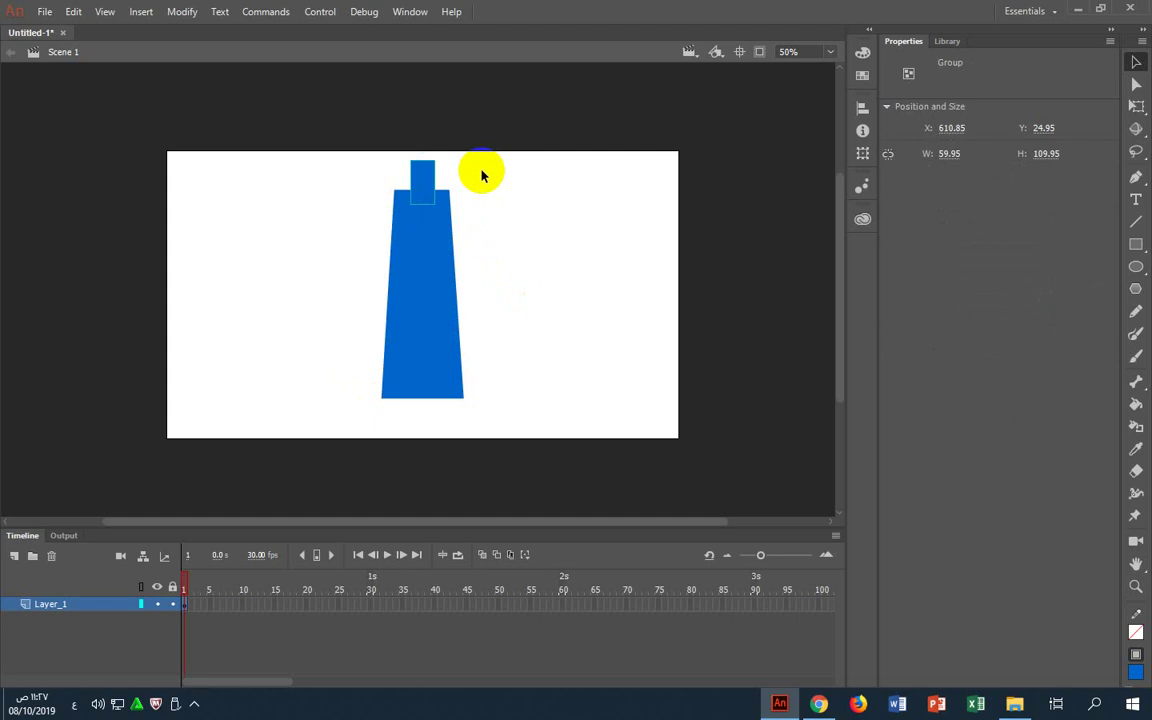
Group the neck with the tapered body and move the group rightward until its base meets the stage's bottom edge
{"action": "left_click_drag", "start_coordinate": [535, 130], "coordinate": [296, 496]}
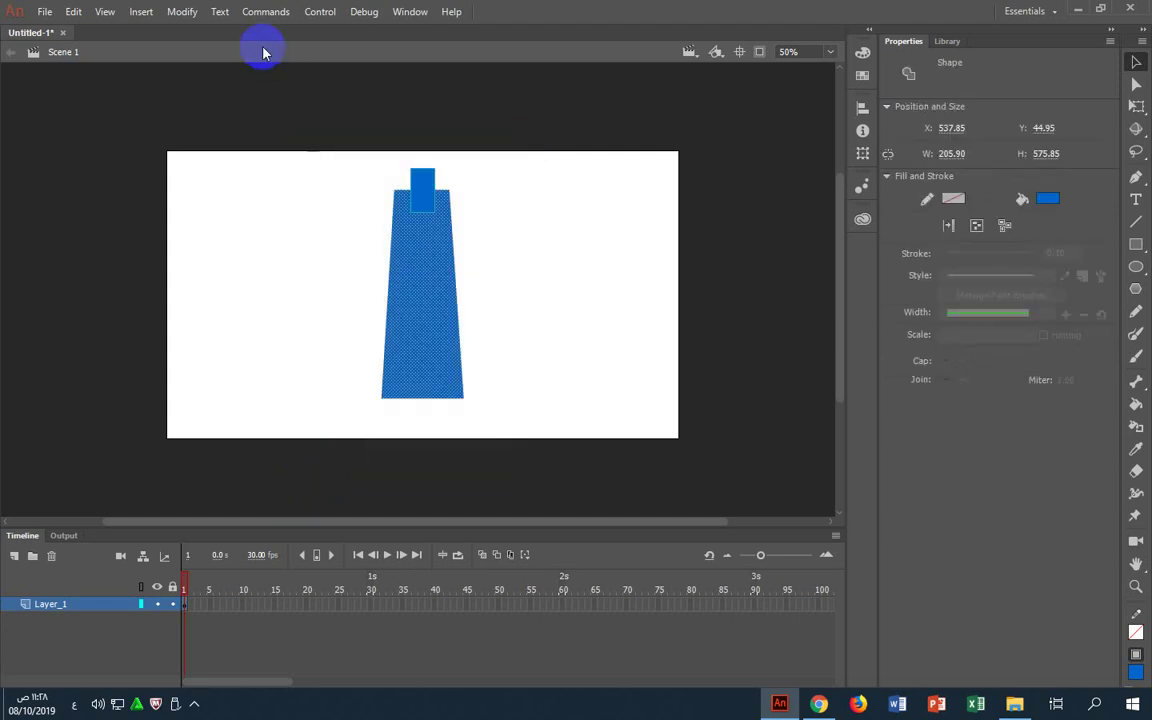
{"action": "left_click", "coordinate": [181, 11]}
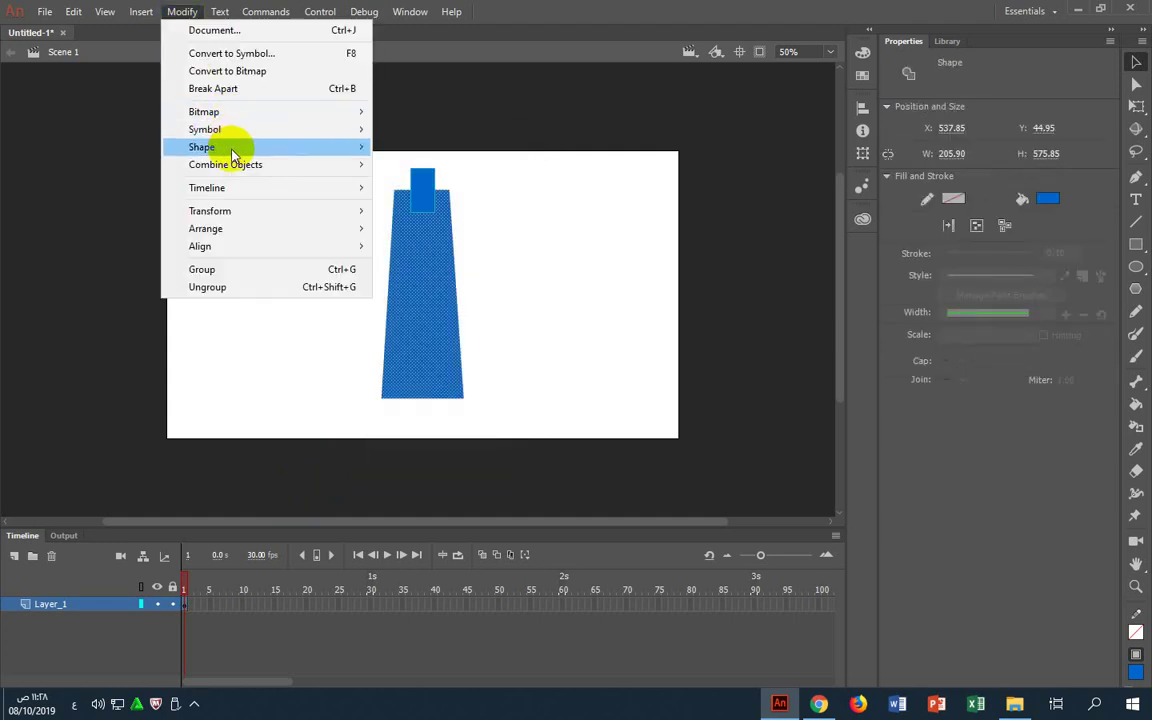
{"action": "left_click", "coordinate": [226, 269]}
{"action": "left_click_drag", "start_coordinate": [386, 257], "coordinate": [551, 297]}
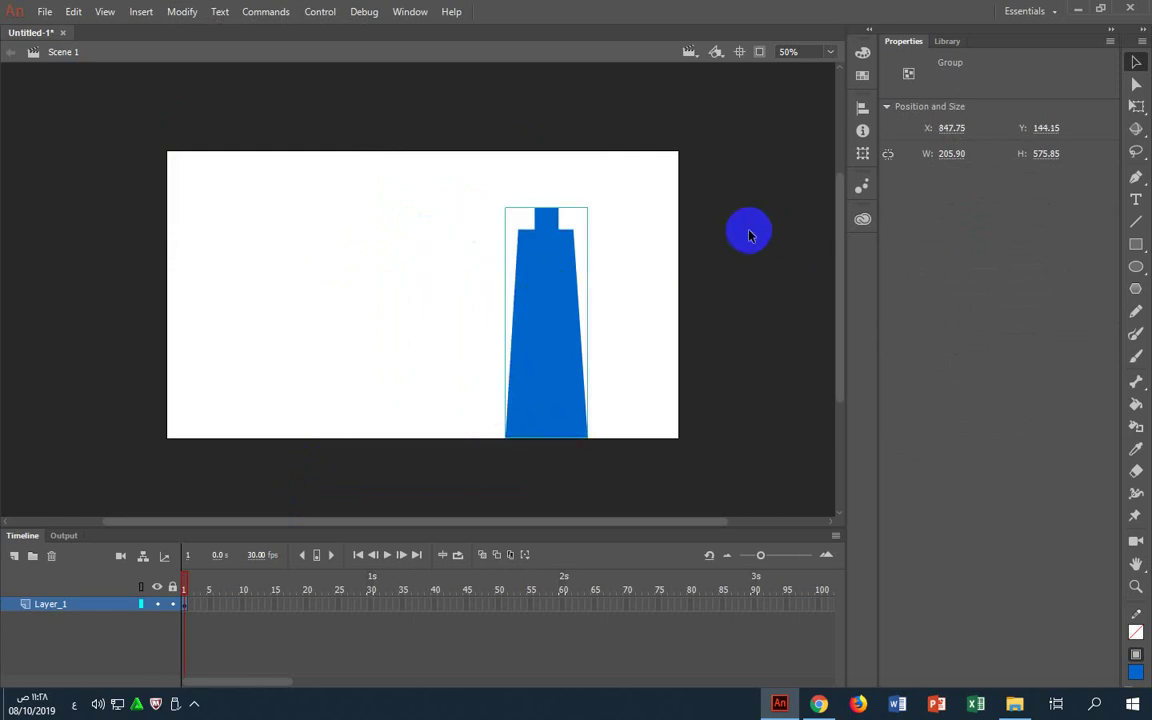
Draw a blue circle about 239 px in diameter on the empty area beside the tapered body and select it
{"action": "left_click", "coordinate": [1136, 266]}
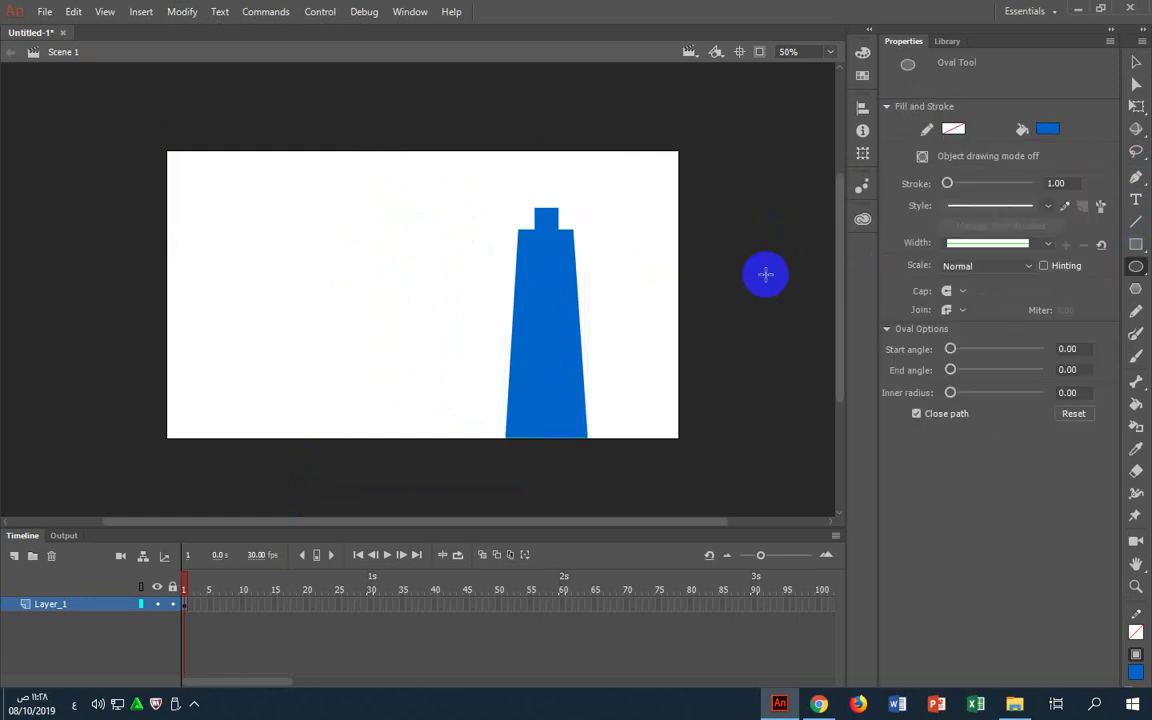
{"action": "left_click_drag", "start_coordinate": [338, 210], "coordinate": [434, 308]}
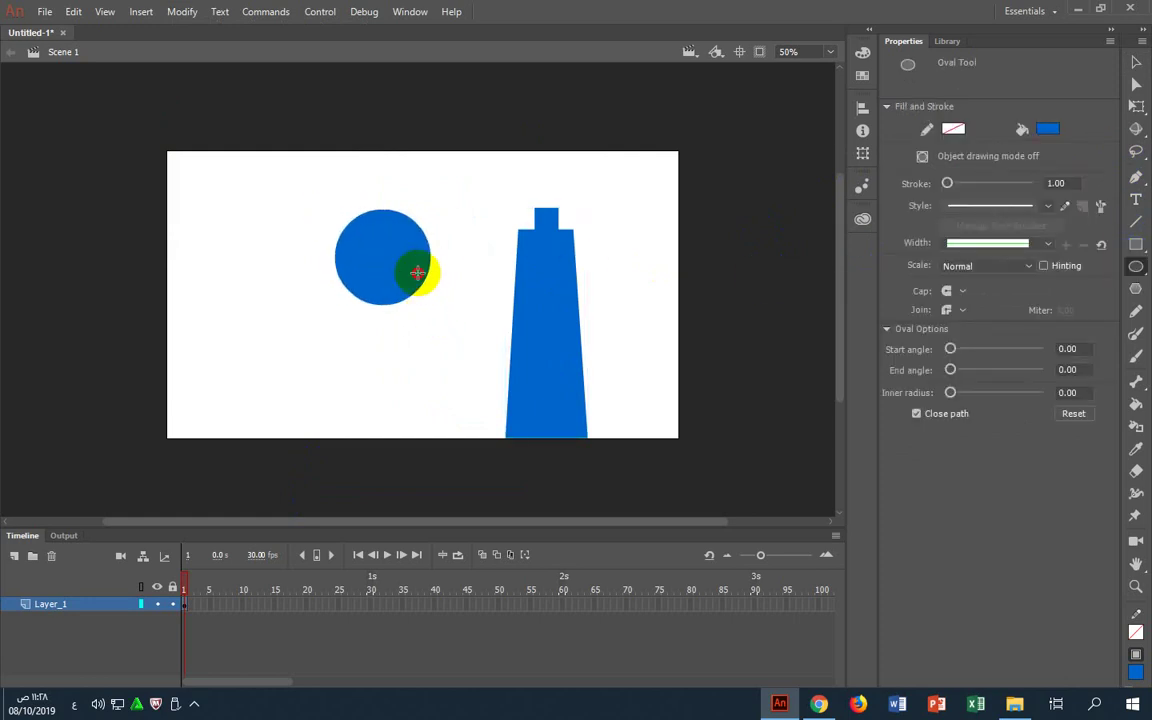
{"action": "left_click", "coordinate": [1136, 62]}
{"action": "left_click", "coordinate": [398, 275]}
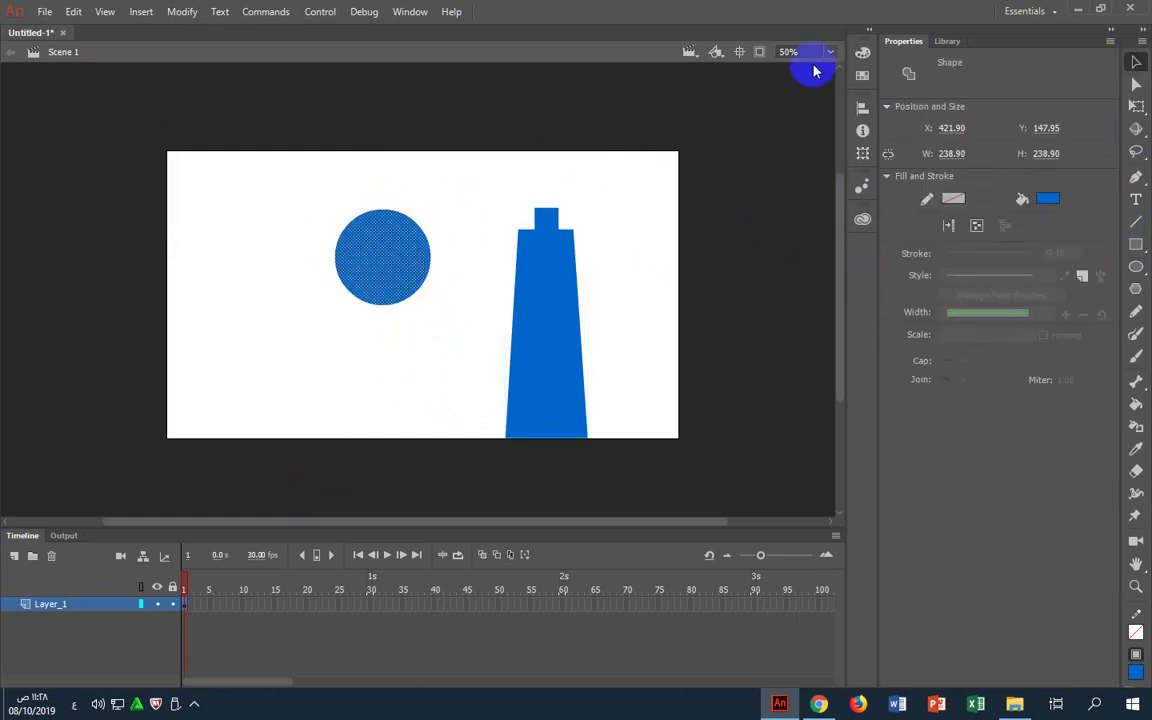
Darken the circle's fill by lowering its HSB brightness to 68%, giving colour 0056AD
{"action": "left_click", "coordinate": [862, 52]}
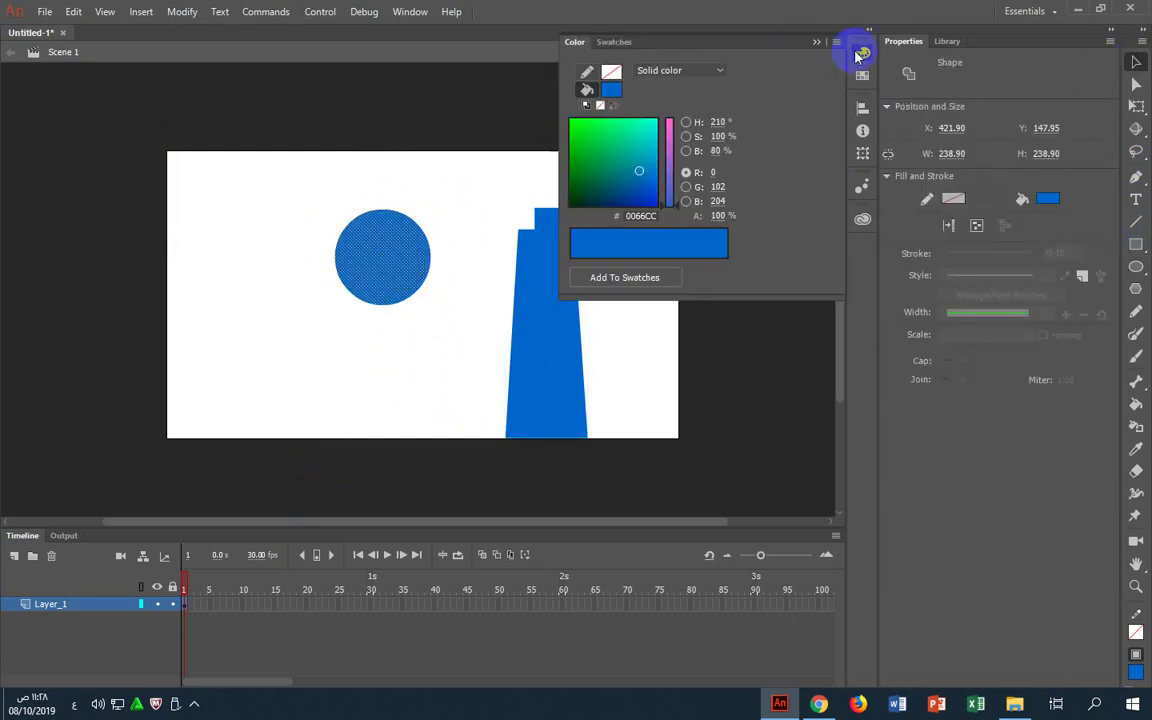
{"action": "left_click", "coordinate": [689, 152]}
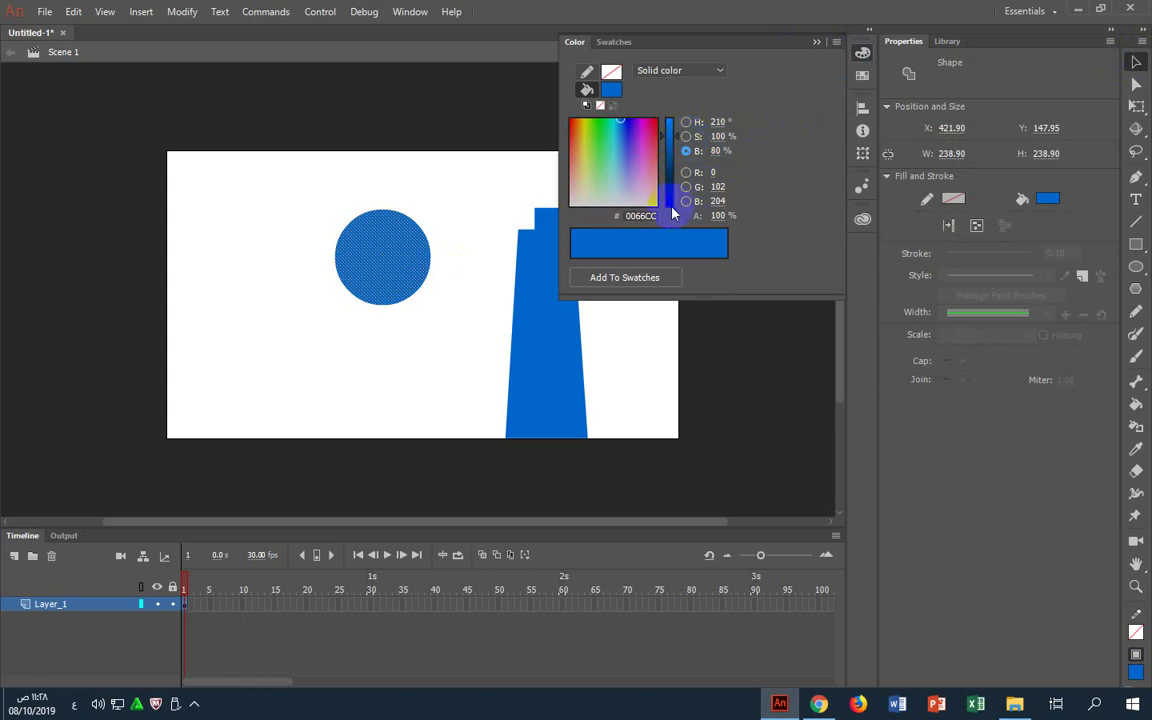
{"action": "left_click", "coordinate": [686, 136]}
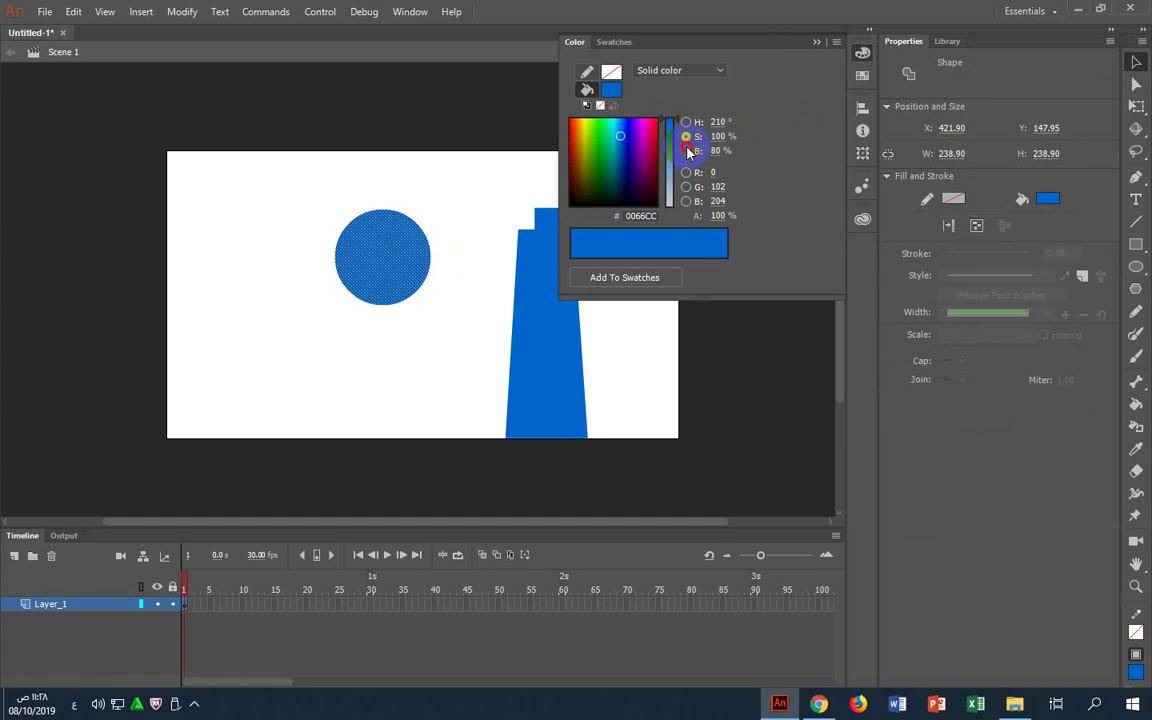
{"action": "left_click", "coordinate": [686, 150]}
{"action": "left_click", "coordinate": [686, 121]}
{"action": "left_click", "coordinate": [686, 150]}
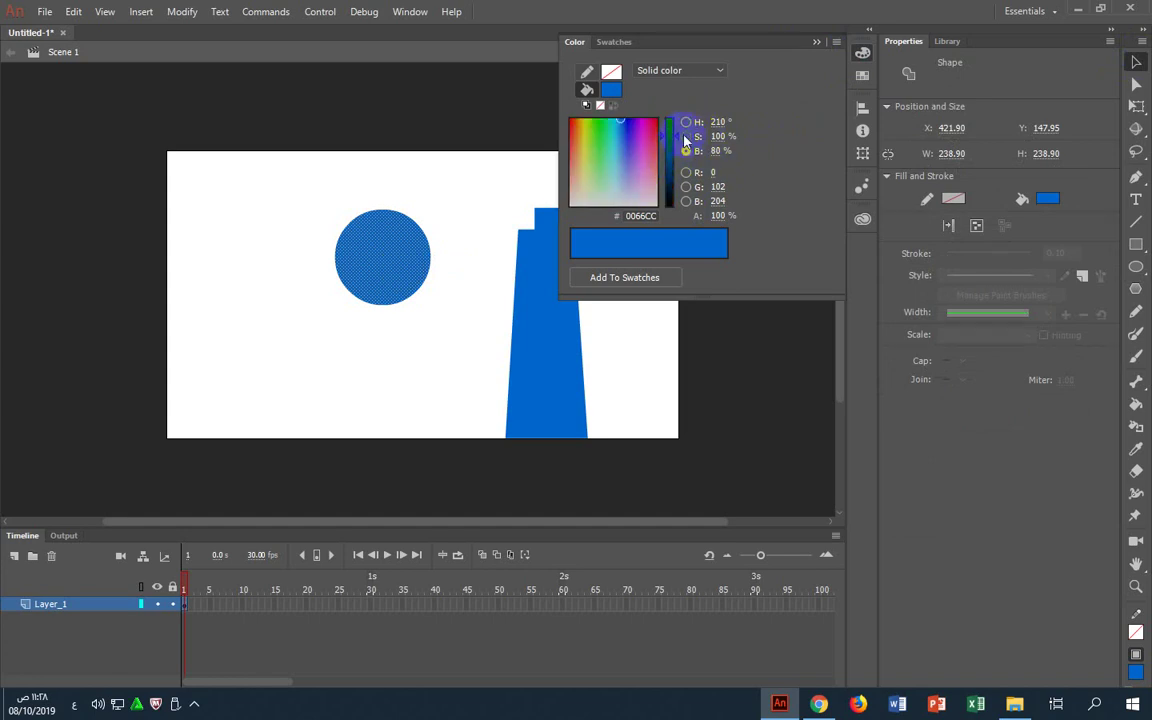
{"action": "left_click_drag", "start_coordinate": [676, 140], "coordinate": [676, 151]}
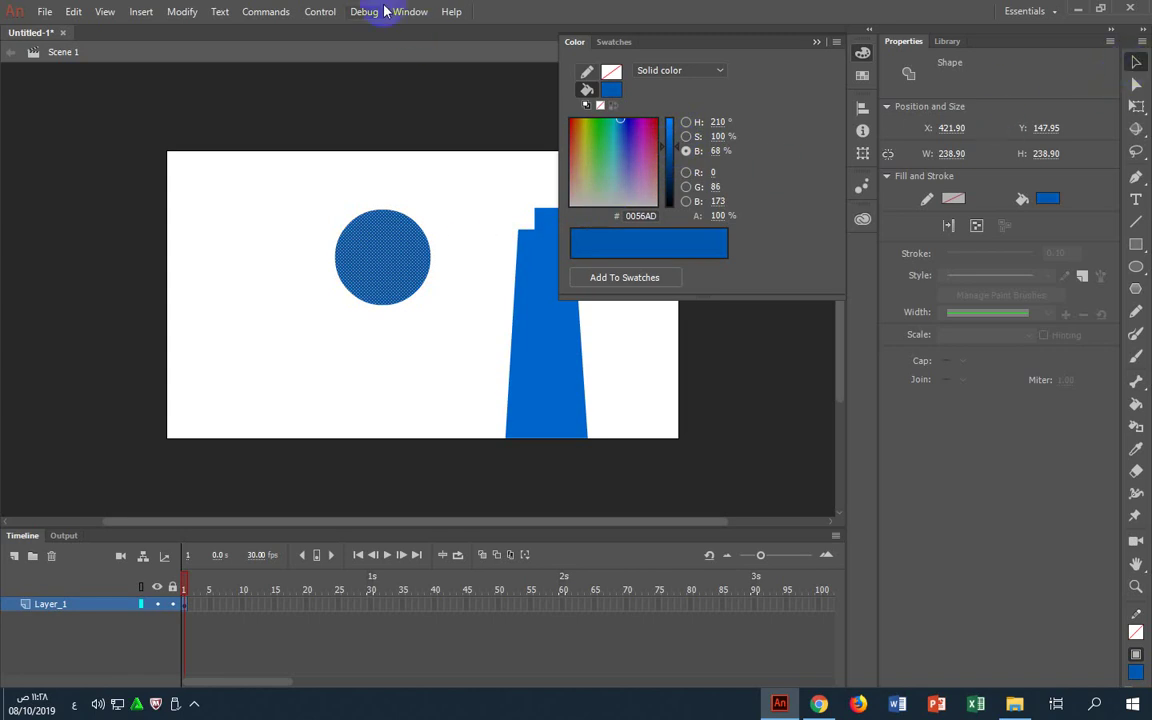
Convert the dark blue circle into a group
{"action": "left_click", "coordinate": [182, 11]}
{"action": "left_click", "coordinate": [300, 378]}
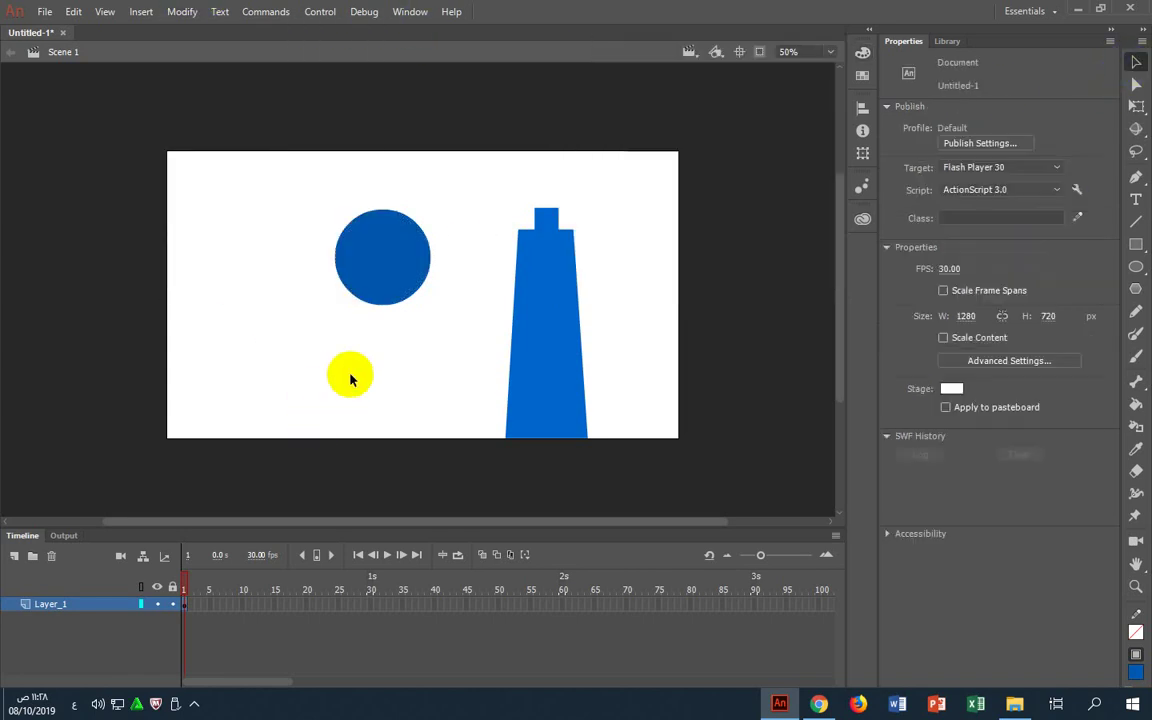
{"action": "left_click", "coordinate": [392, 265]}
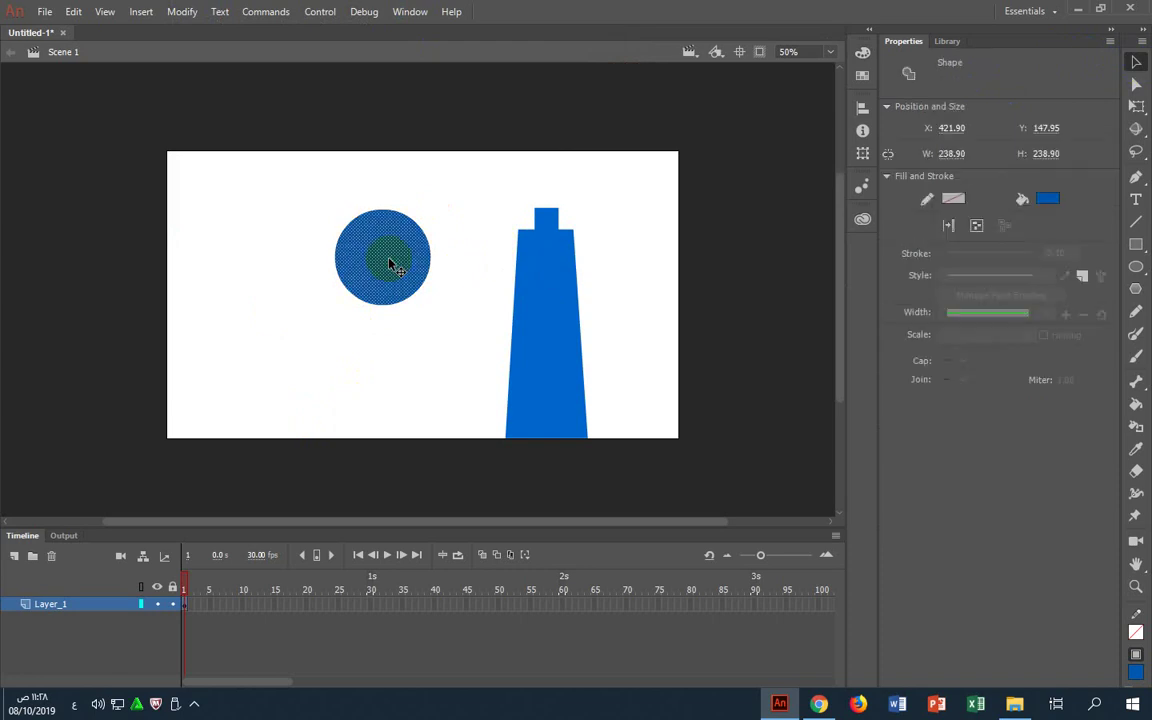
{"action": "left_click", "coordinate": [184, 11]}
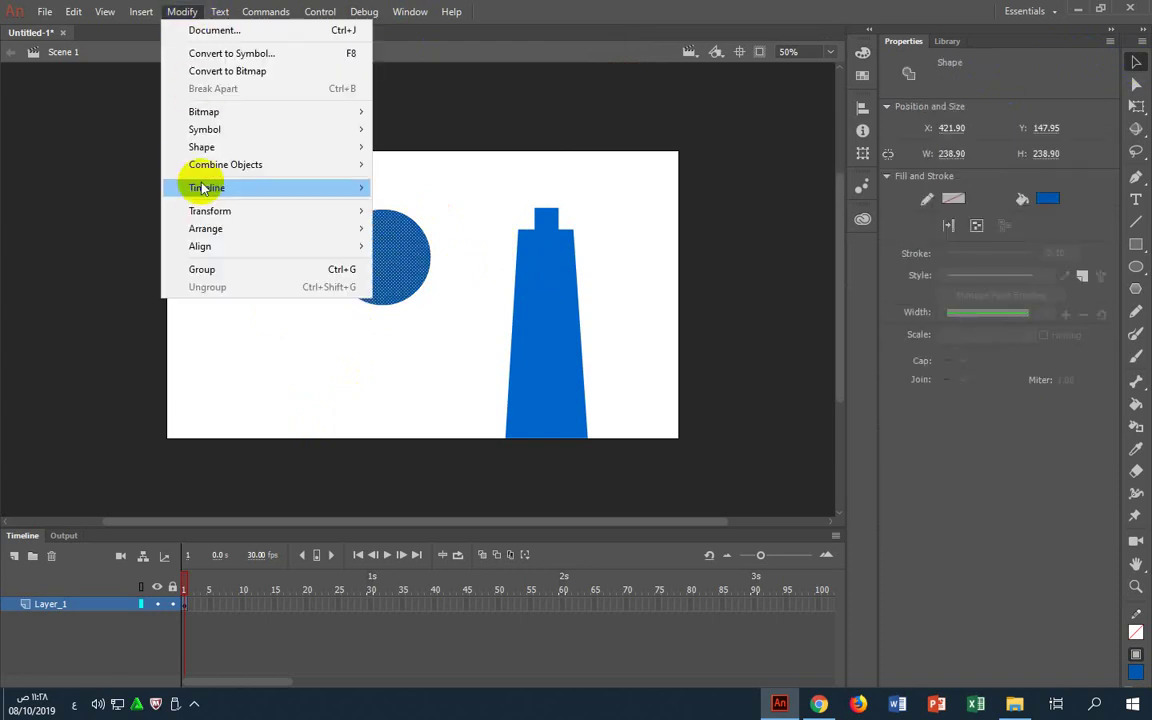
{"action": "left_click", "coordinate": [233, 268]}
Move the circle group onto the neck and scale it proportionally to 73%
{"action": "left_click_drag", "start_coordinate": [382, 268], "coordinate": [544, 190]}
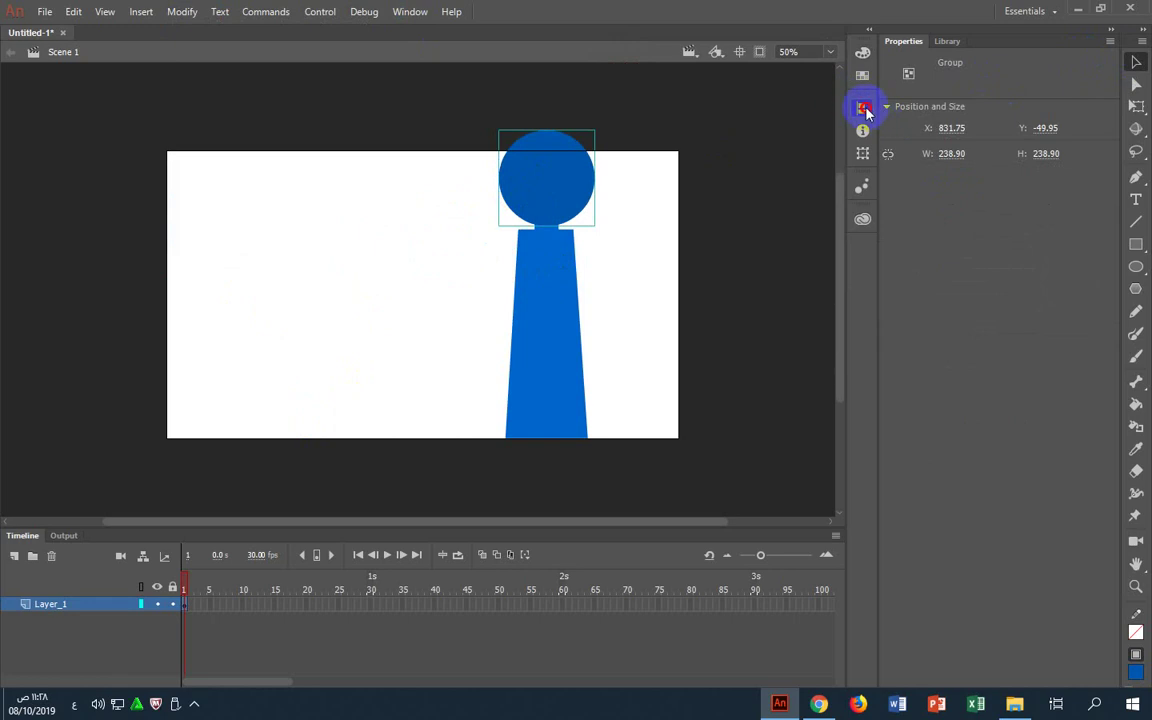
{"action": "left_click", "coordinate": [862, 107]}
{"action": "left_click", "coordinate": [760, 97]}
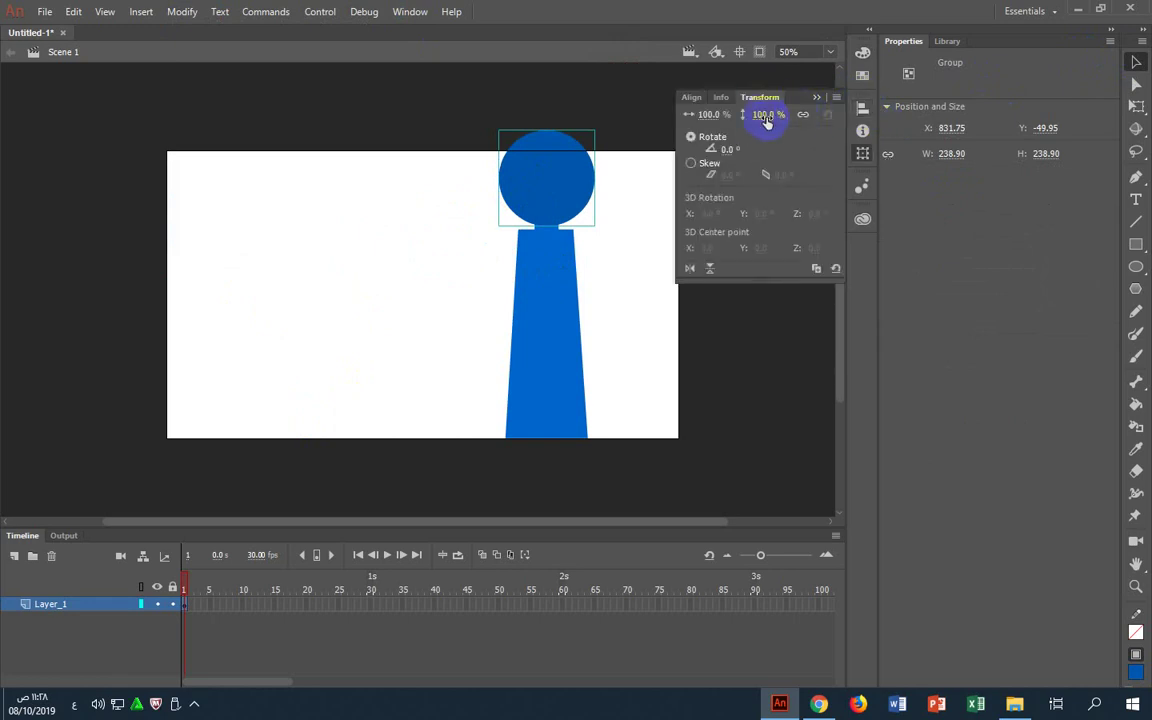
{"action": "left_click_drag", "start_coordinate": [764, 113], "coordinate": [740, 114]}
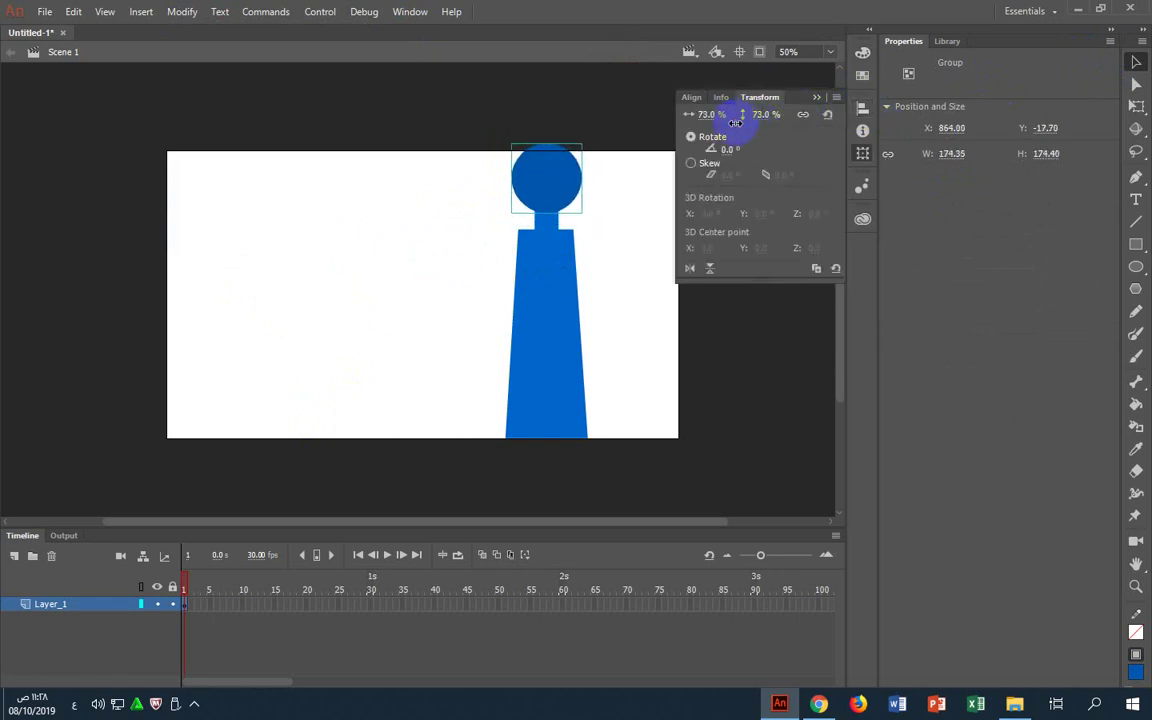
{"action": "left_click", "coordinate": [600, 202]}
Move the circle onto the stage's right edge and shift the body group to the bottom middle, extending below the stage
{"action": "left_click_drag", "start_coordinate": [553, 180], "coordinate": [687, 244]}
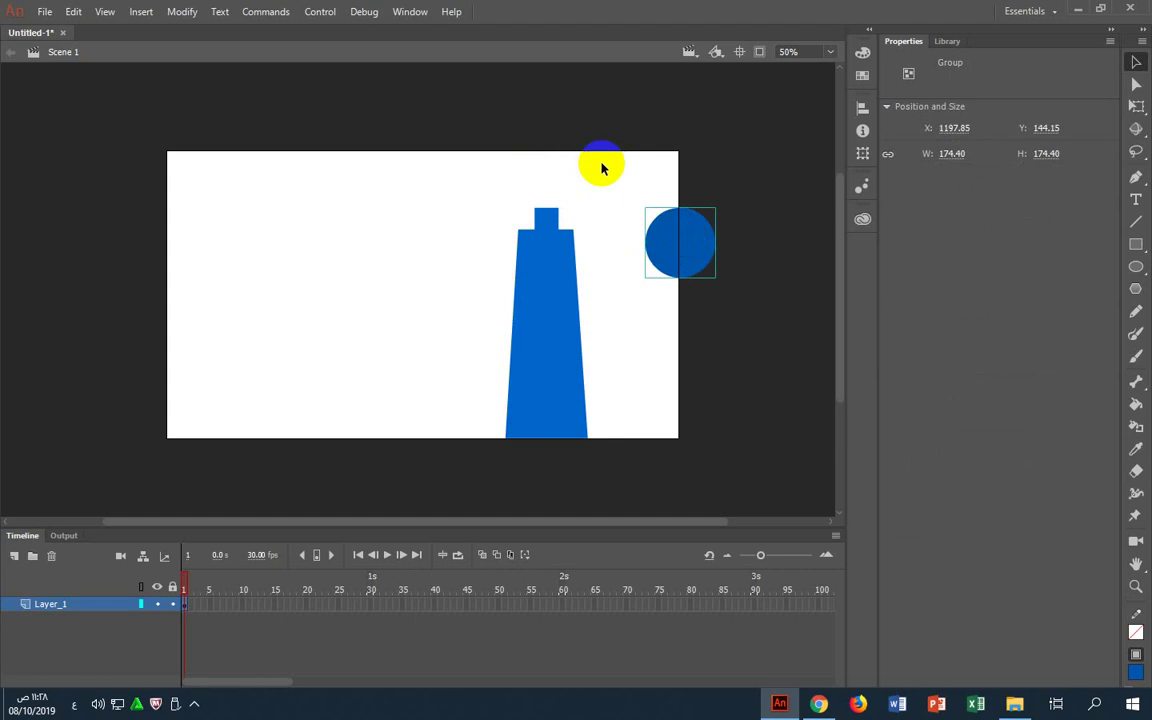
{"action": "left_click_drag", "start_coordinate": [601, 148], "coordinate": [415, 507]}
{"action": "left_click_drag", "start_coordinate": [540, 339], "coordinate": [433, 393]}
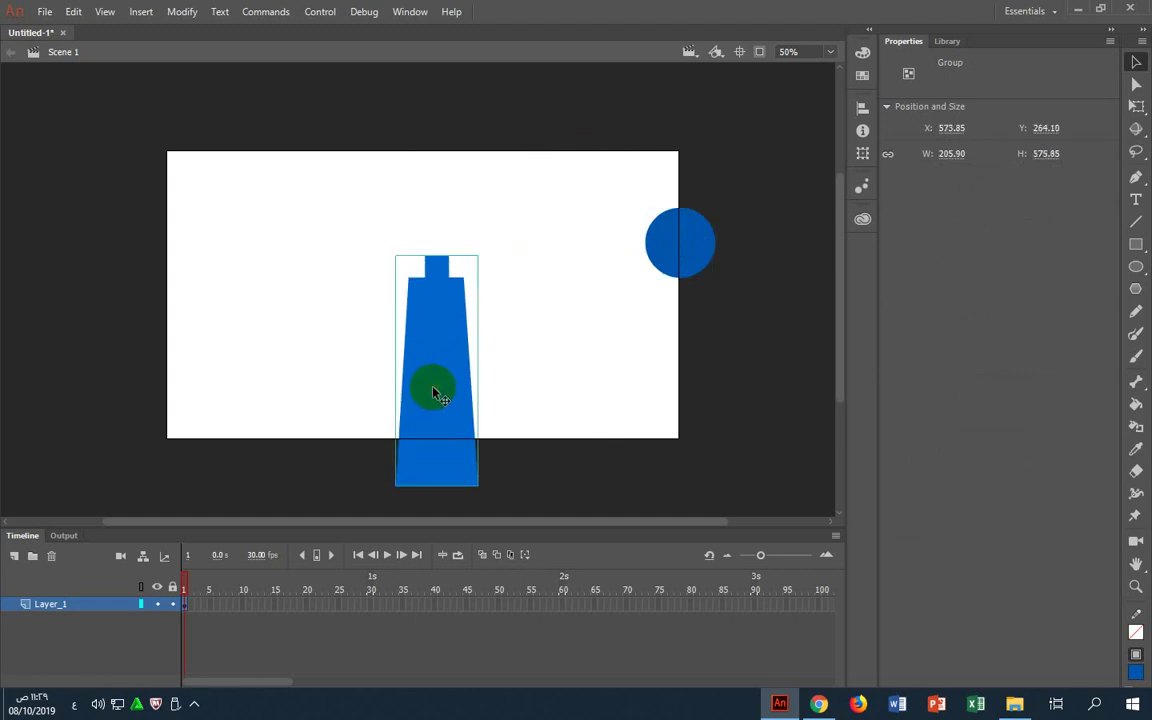
Move the body group's transformation point to the middle of the neck's top edge with Free Transform
{"action": "left_click", "coordinate": [441, 278]}
{"action": "right_click", "coordinate": [430, 333]}
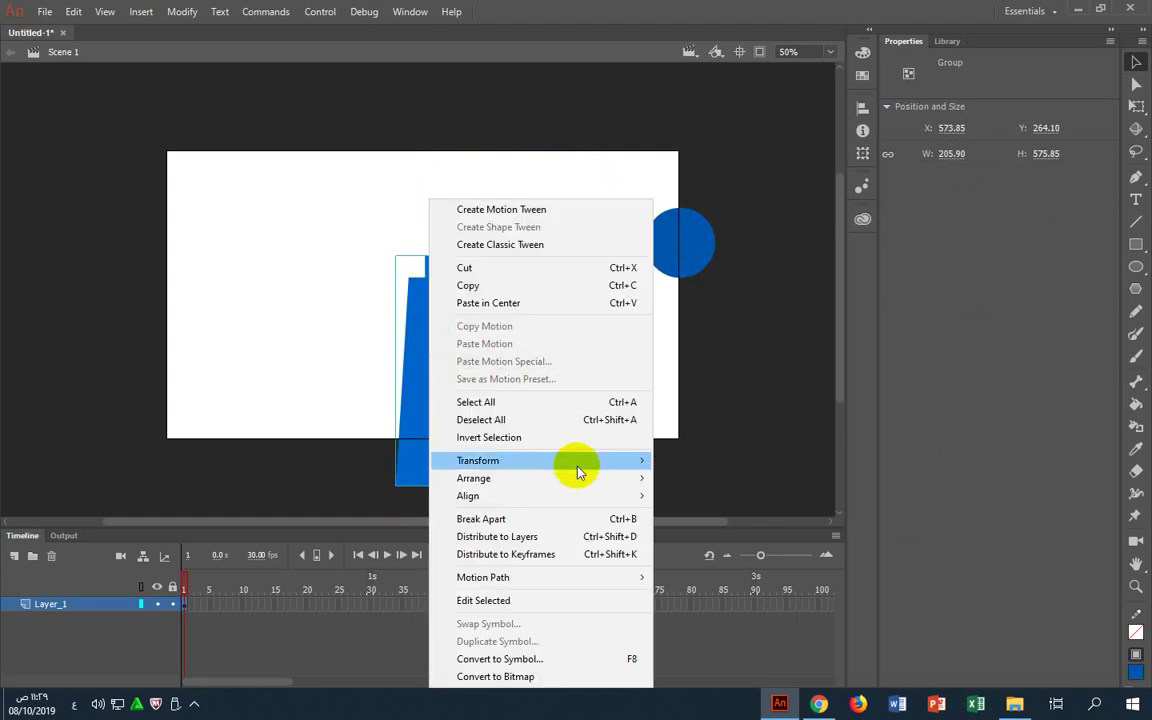
{"action": "mouse_move", "coordinate": [585, 472]}
{"action": "left_click", "coordinate": [338, 460]}
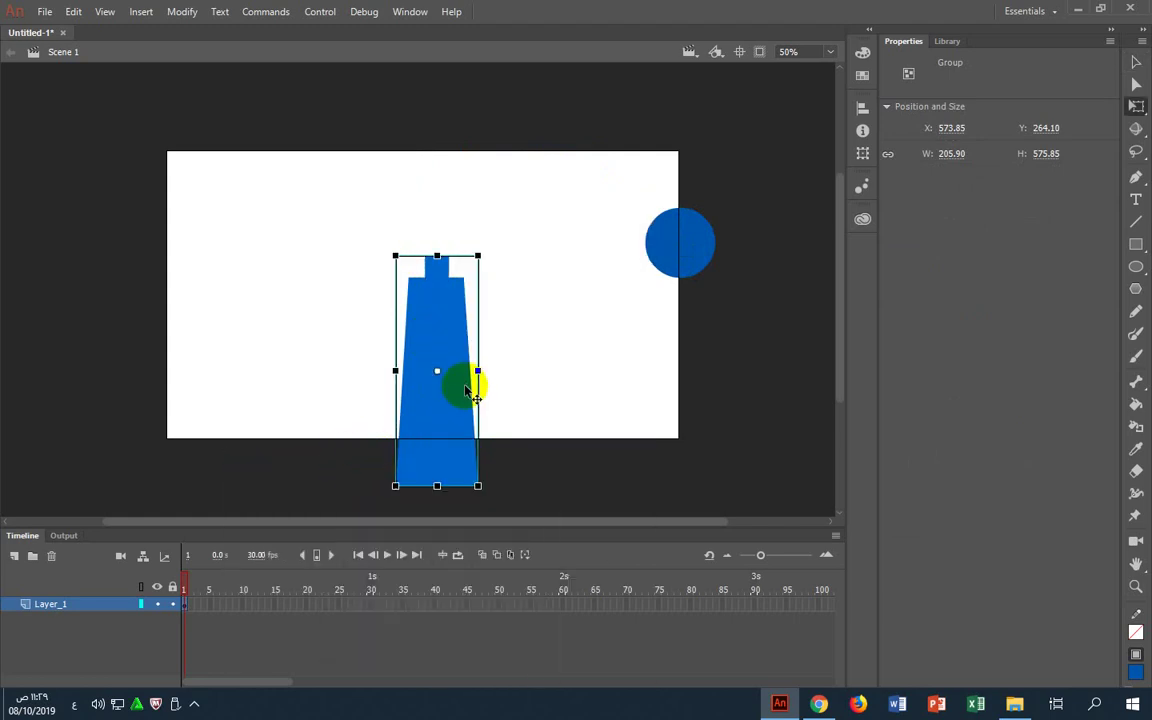
{"action": "left_click_drag", "start_coordinate": [441, 373], "coordinate": [458, 244]}
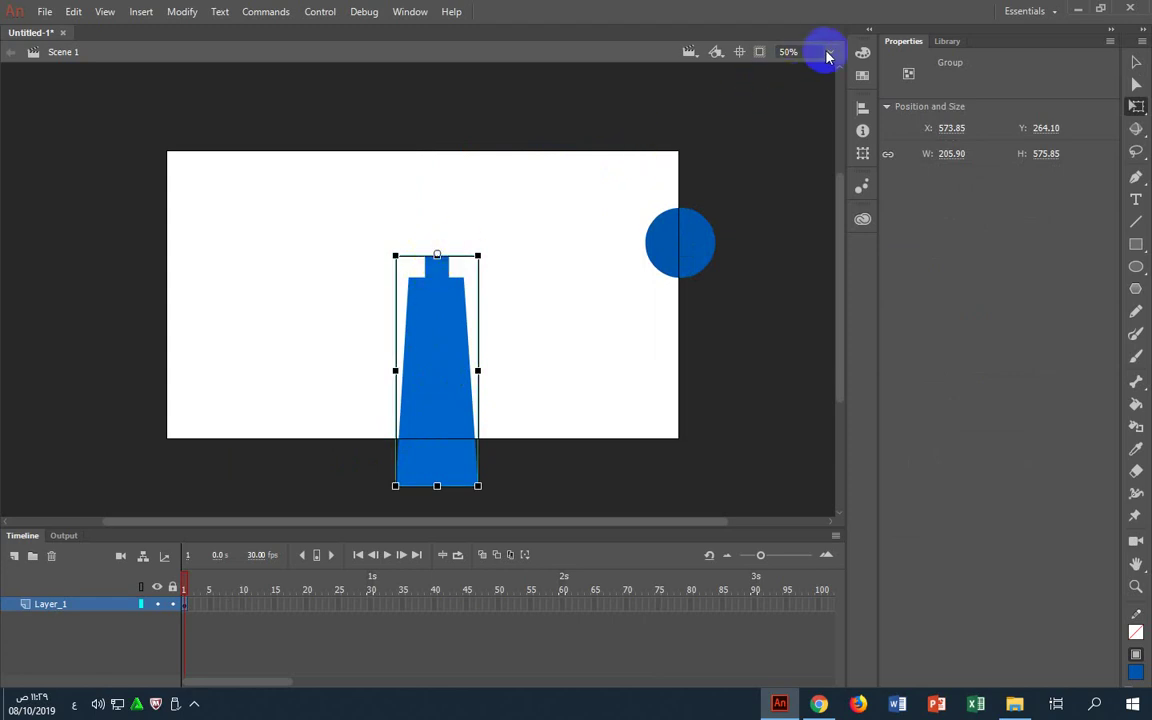
Check closely at 800% how the transformation point sits on the neck's top edge
{"action": "left_click", "coordinate": [829, 51]}
{"action": "left_click", "coordinate": [823, 208]}
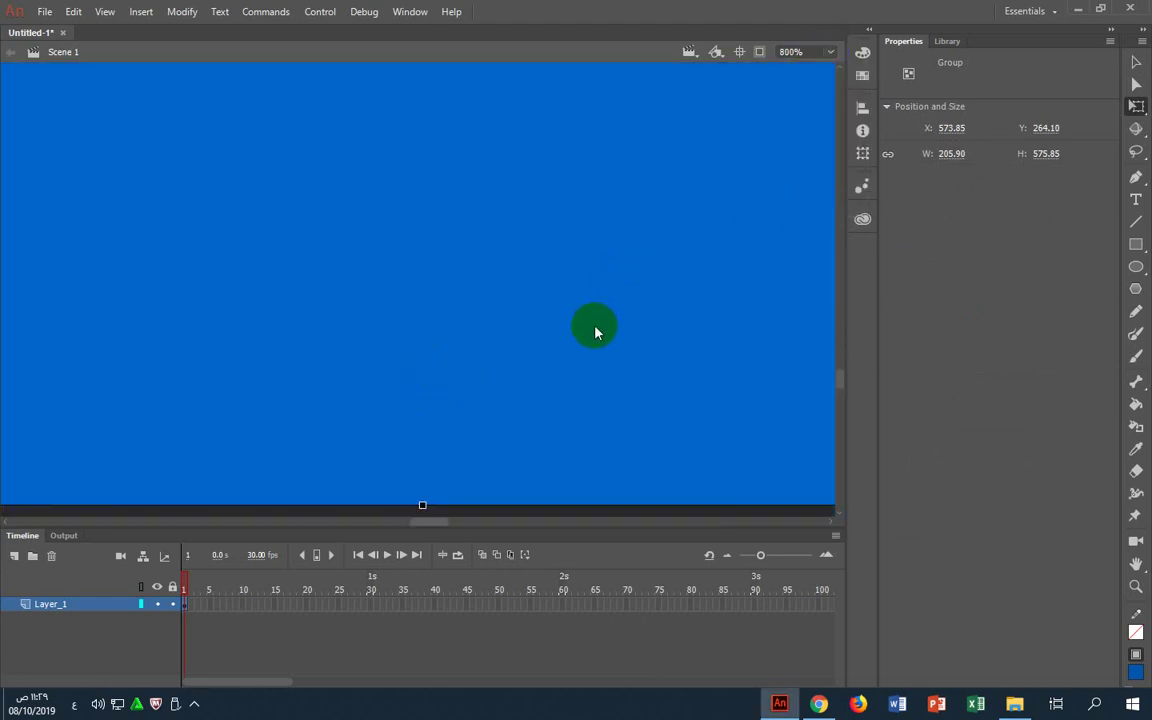
{"action": "scroll", "coordinate": [590, 345], "scroll_direction": "up", "scroll_amount": 5}
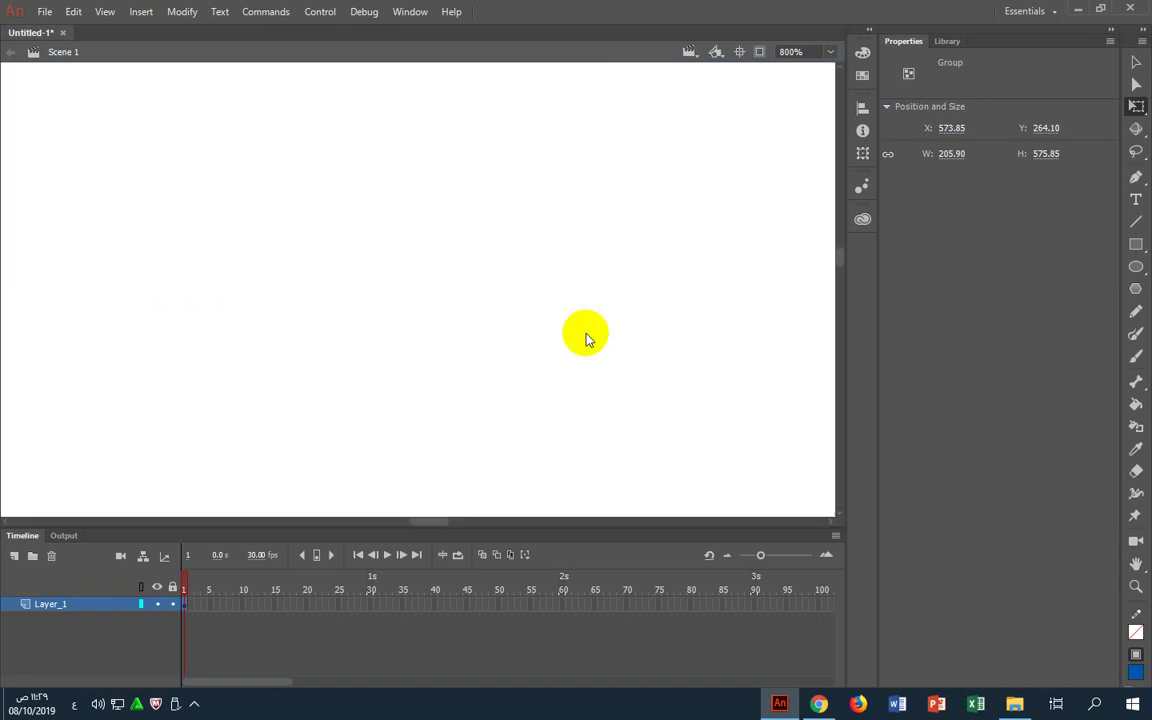
{"action": "scroll", "coordinate": [586, 340], "scroll_direction": "up", "scroll_amount": 5}
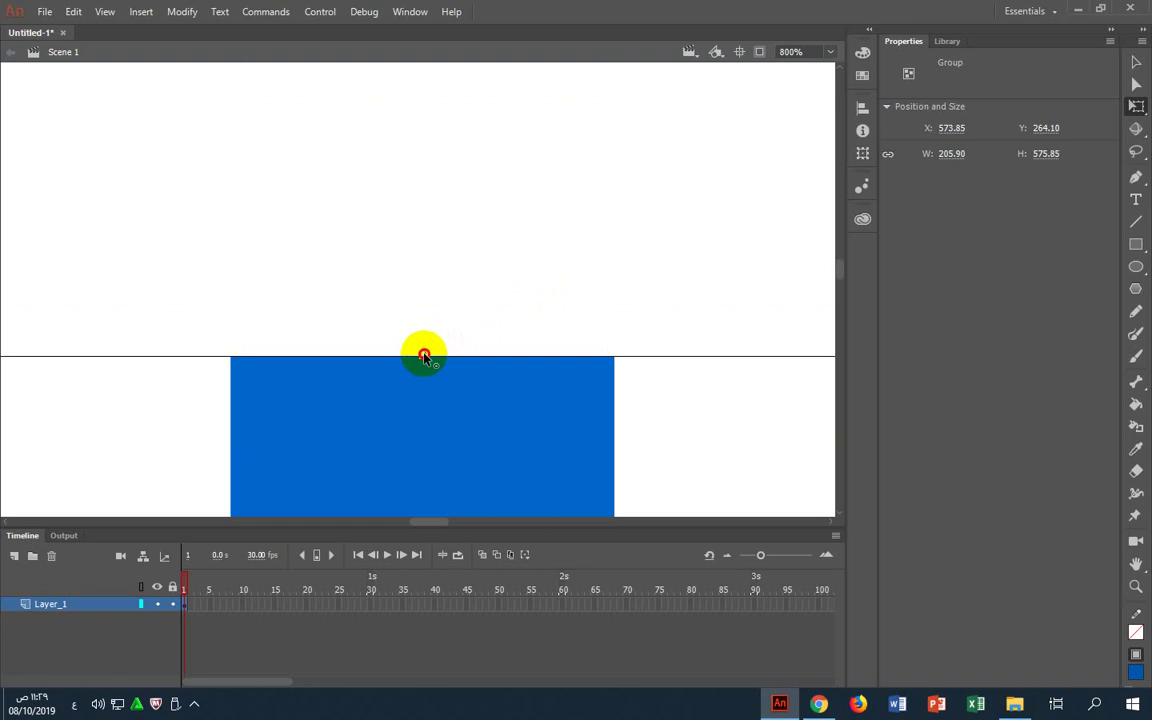
{"action": "left_click", "coordinate": [838, 51]}
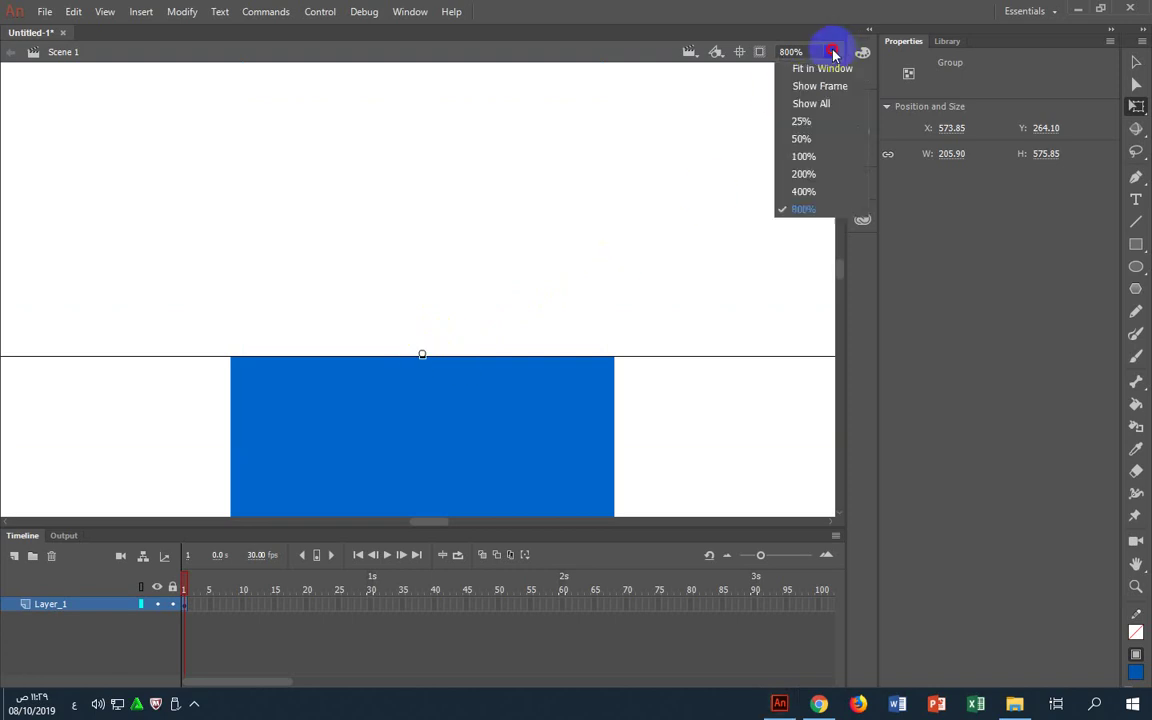
{"action": "left_click", "coordinate": [806, 176]}
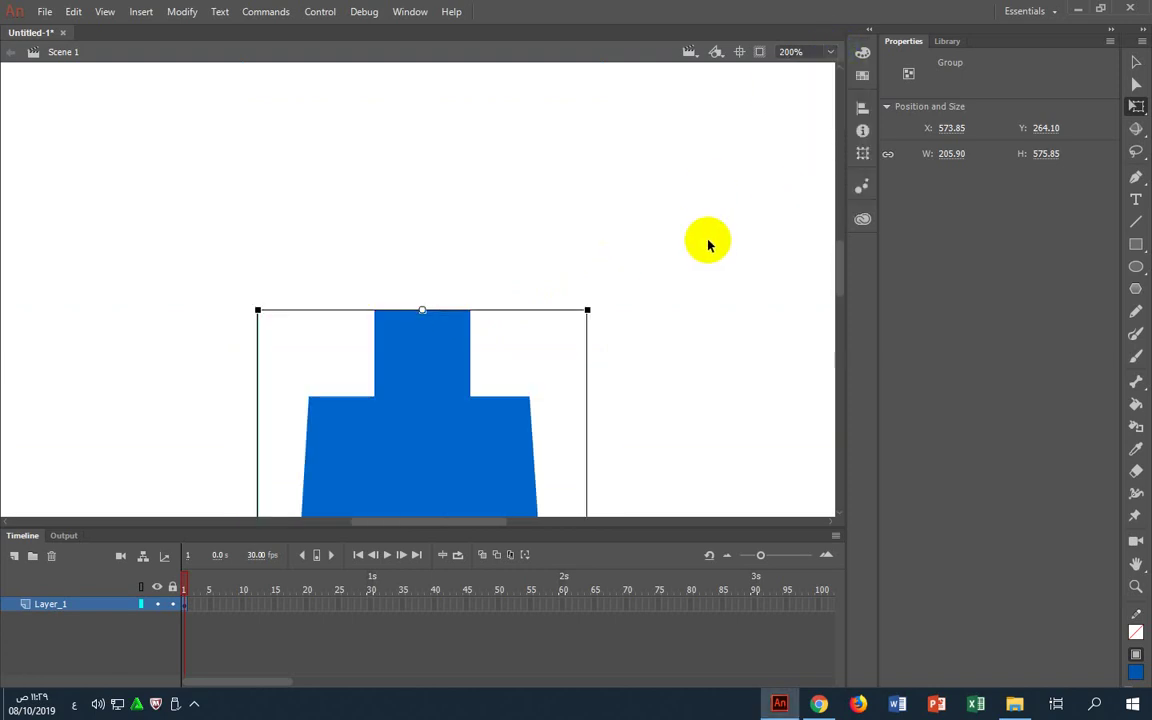
{"action": "left_click", "coordinate": [832, 51]}
{"action": "left_click", "coordinate": [803, 157]}
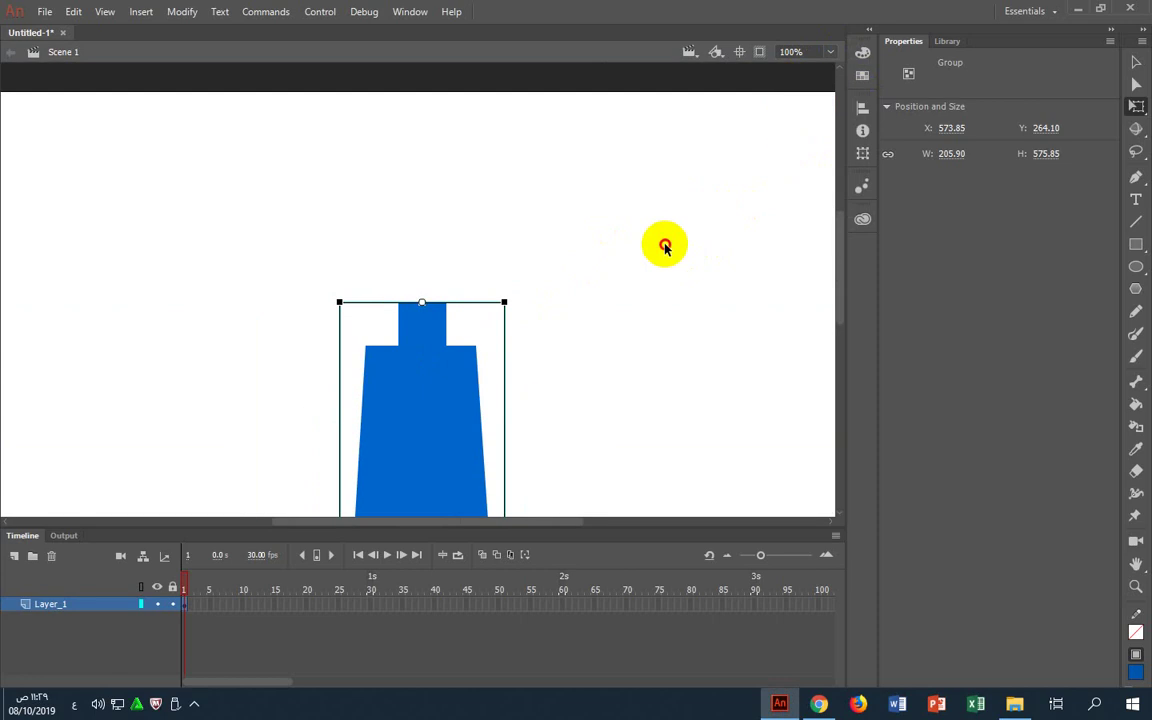
{"action": "left_click", "coordinate": [663, 244]}
{"action": "left_click", "coordinate": [831, 51]}
{"action": "left_click", "coordinate": [801, 139]}
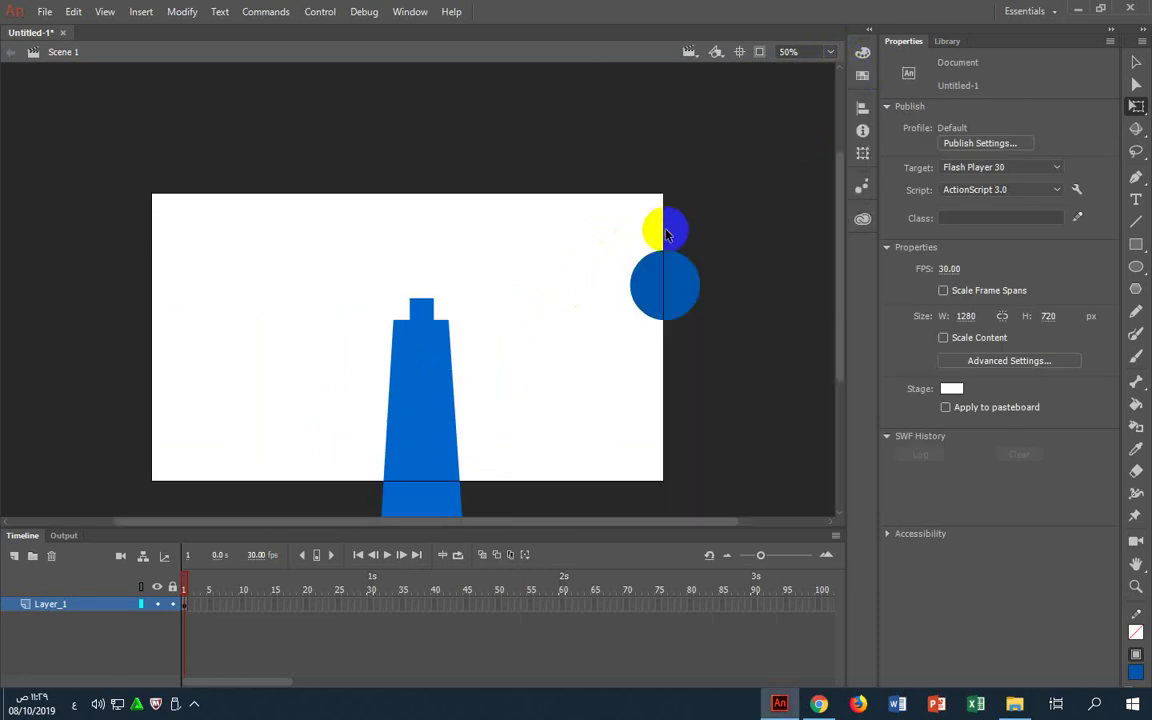
Duplicate the body group 20 px to the right and 20 px down, and rotate the copy to 120° about its transformation point
{"action": "left_click", "coordinate": [428, 336]}
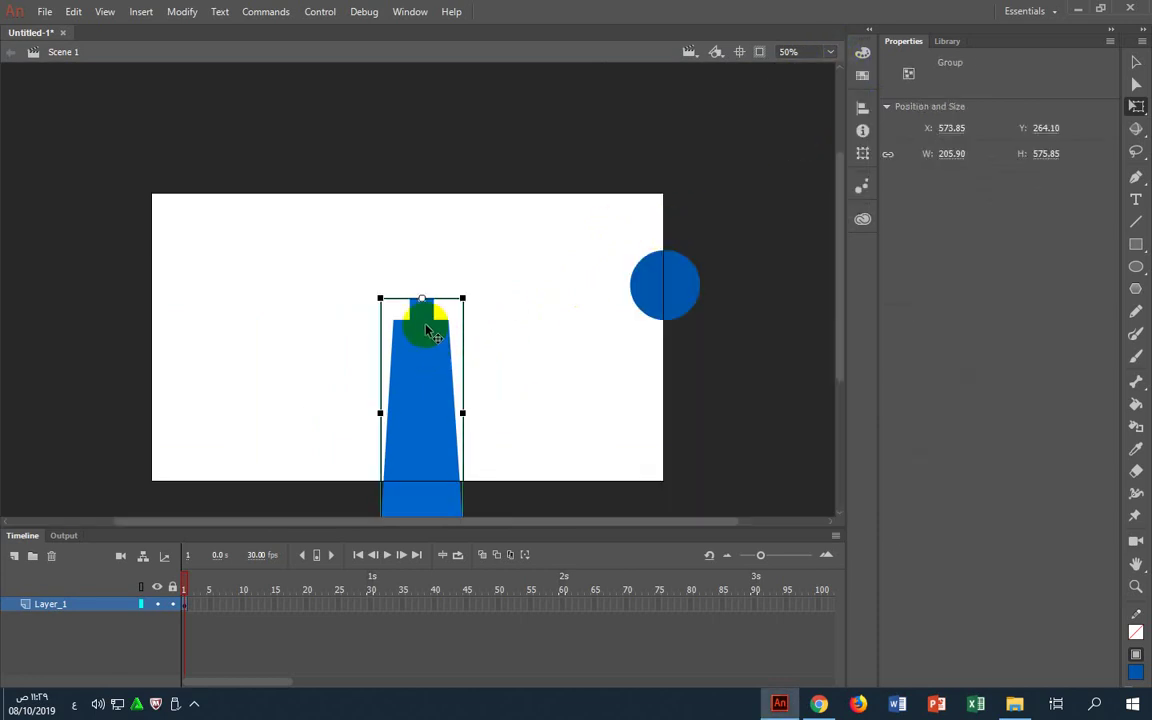
{"action": "key", "text": "shift+Right"}
{"action": "key", "text": "shift+Right"}
{"action": "key", "text": "shift+Down"}
{"action": "key", "text": "shift+Down"}
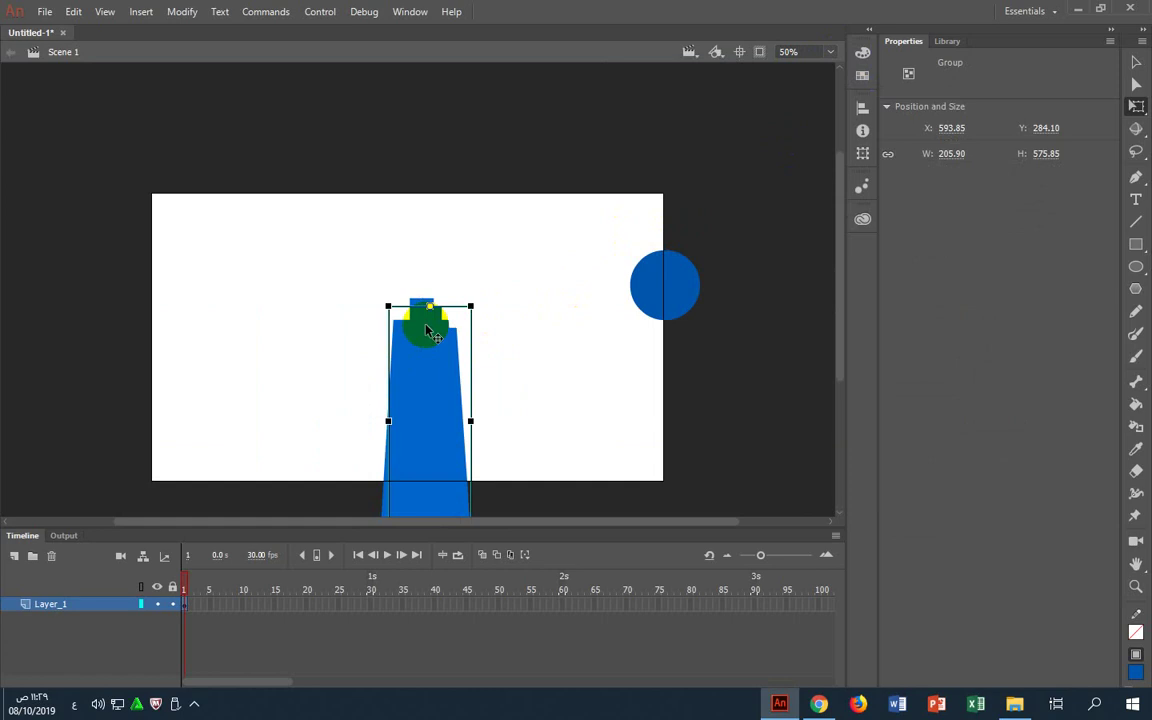
{"action": "key", "text": "ctrl+t"}
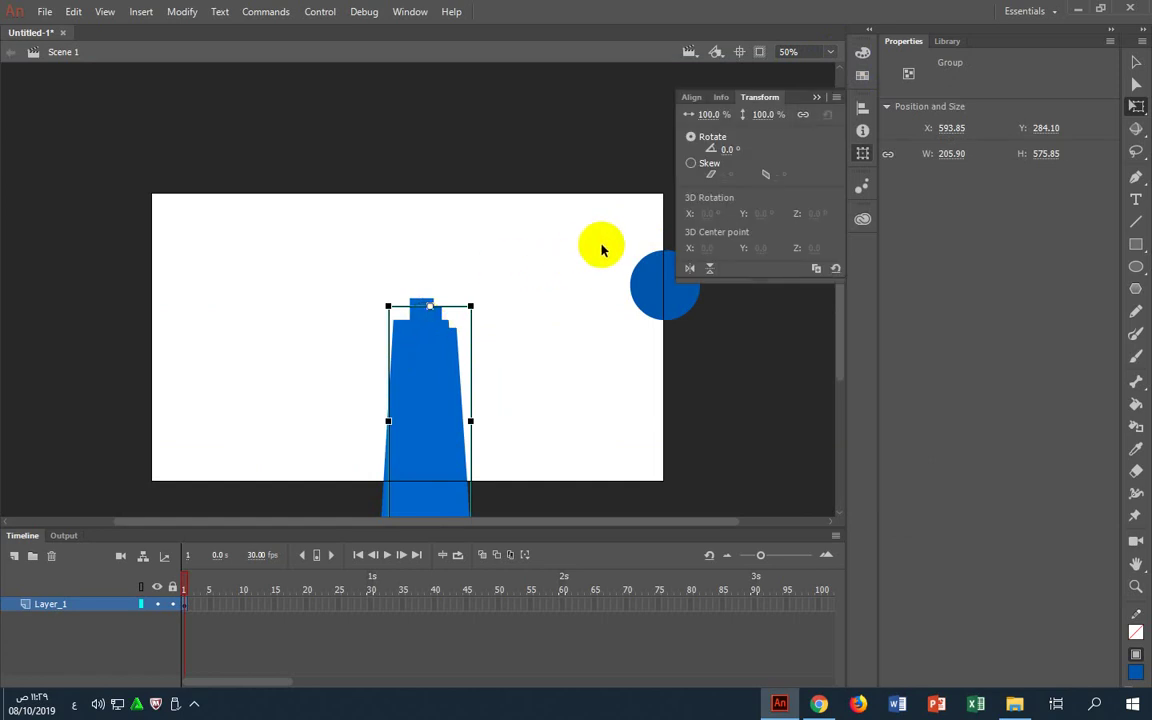
{"action": "left_click", "coordinate": [754, 160]}
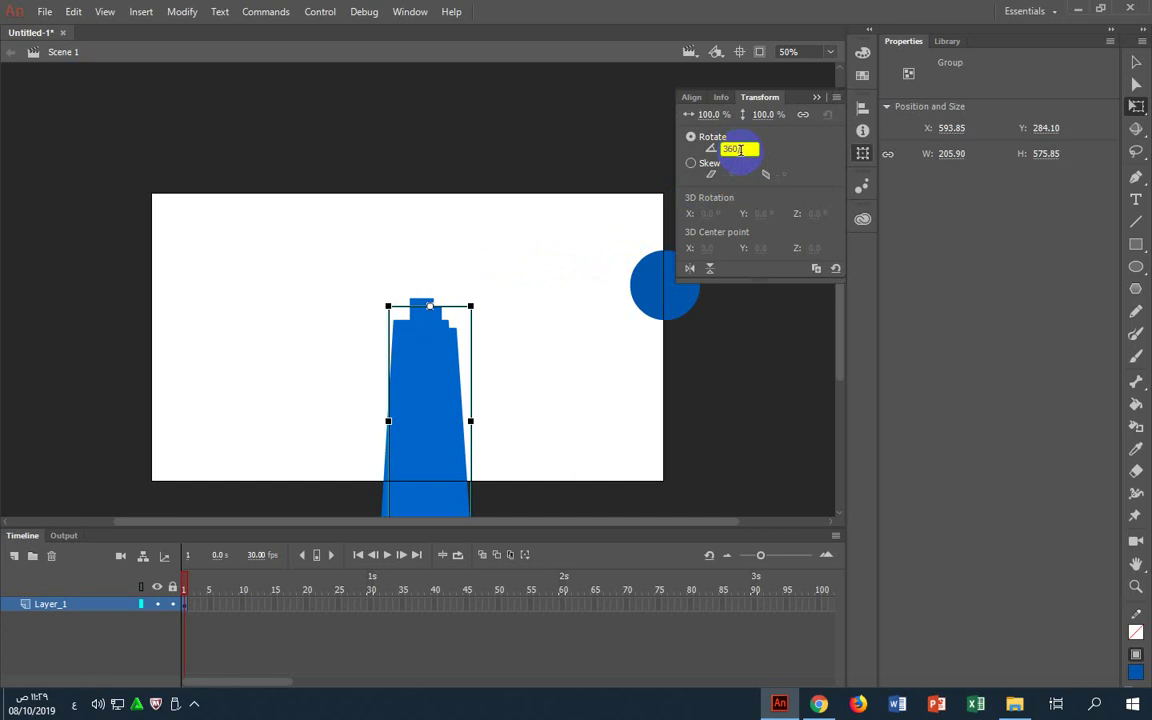
{"action": "key", "text": "Return"}
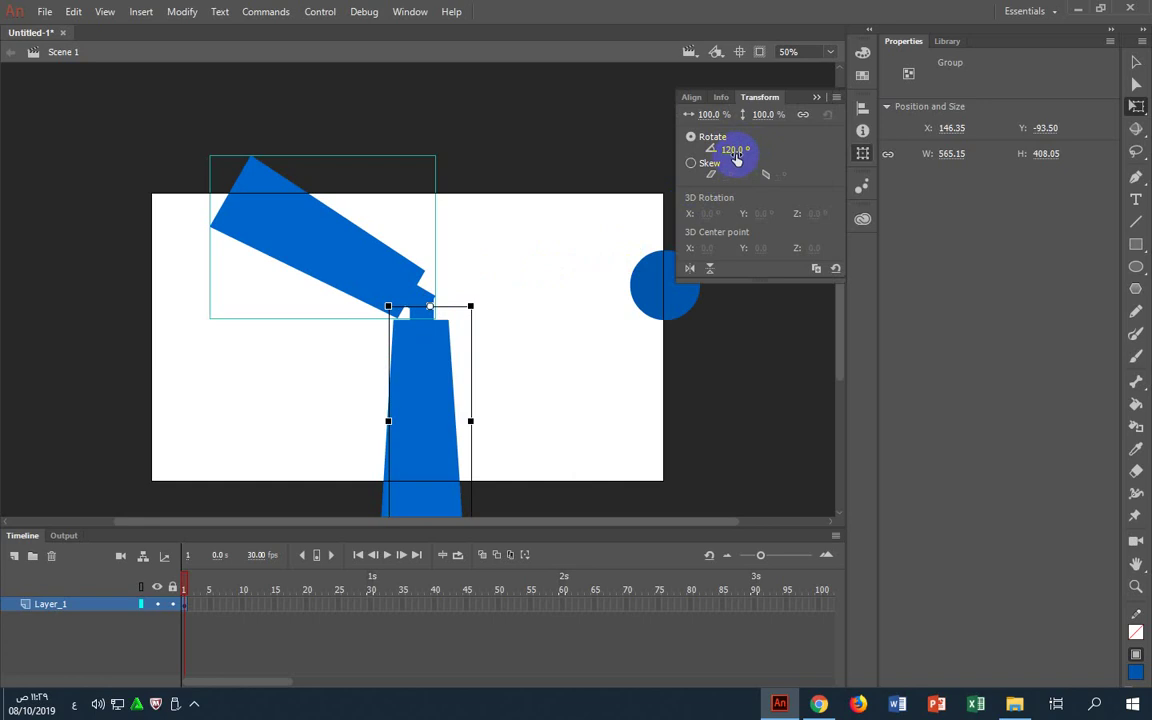
Move the rotated copy up and to the left, clear of the upright body's neck
{"action": "left_click", "coordinate": [522, 257]}
{"action": "left_click", "coordinate": [393, 278]}
{"action": "left_click", "coordinate": [424, 334]}
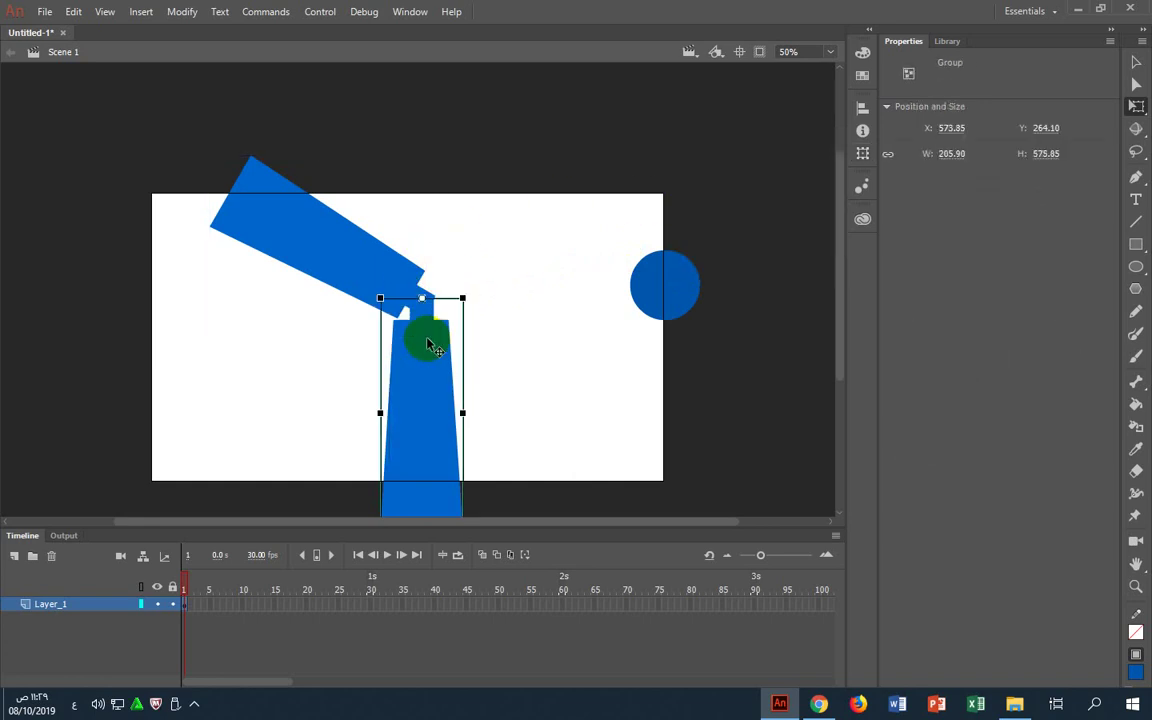
{"action": "left_click", "coordinate": [393, 274]}
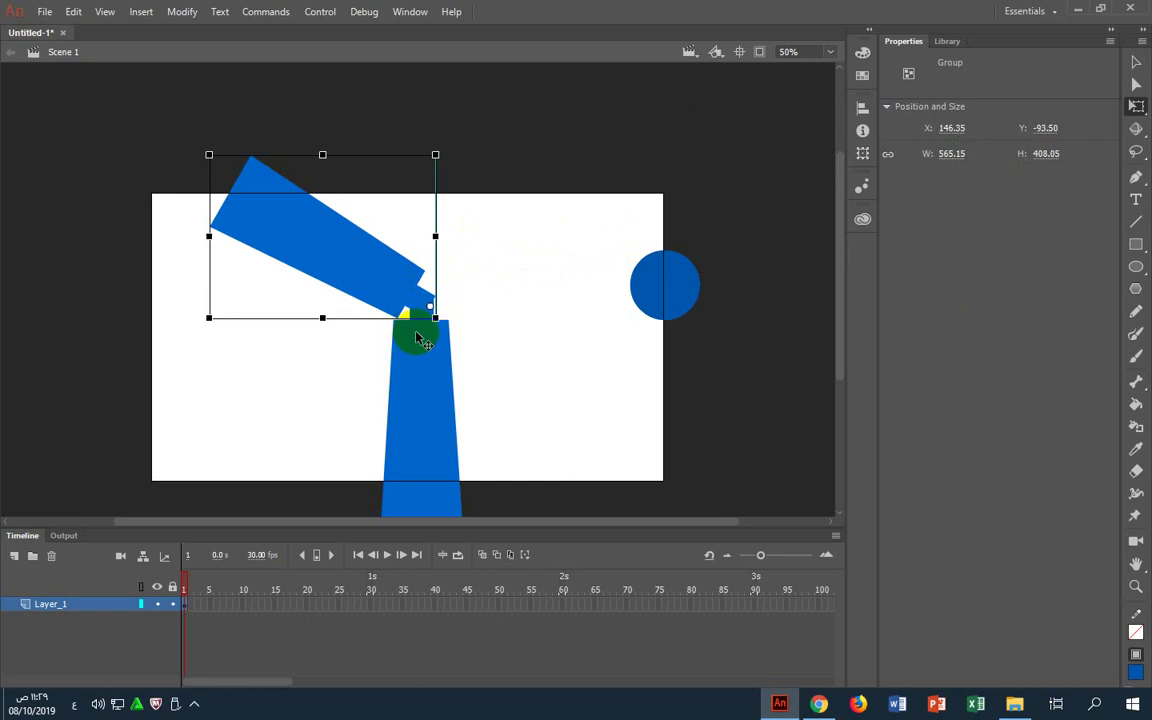
{"action": "left_click", "coordinate": [450, 283]}
{"action": "left_click_drag", "start_coordinate": [393, 270], "coordinate": [324, 249]}
Show the rulers and place a horizontal and a vertical guide crossing at the upright body's transformation point
{"action": "left_click", "coordinate": [435, 355]}
{"action": "right_click", "coordinate": [517, 149]}
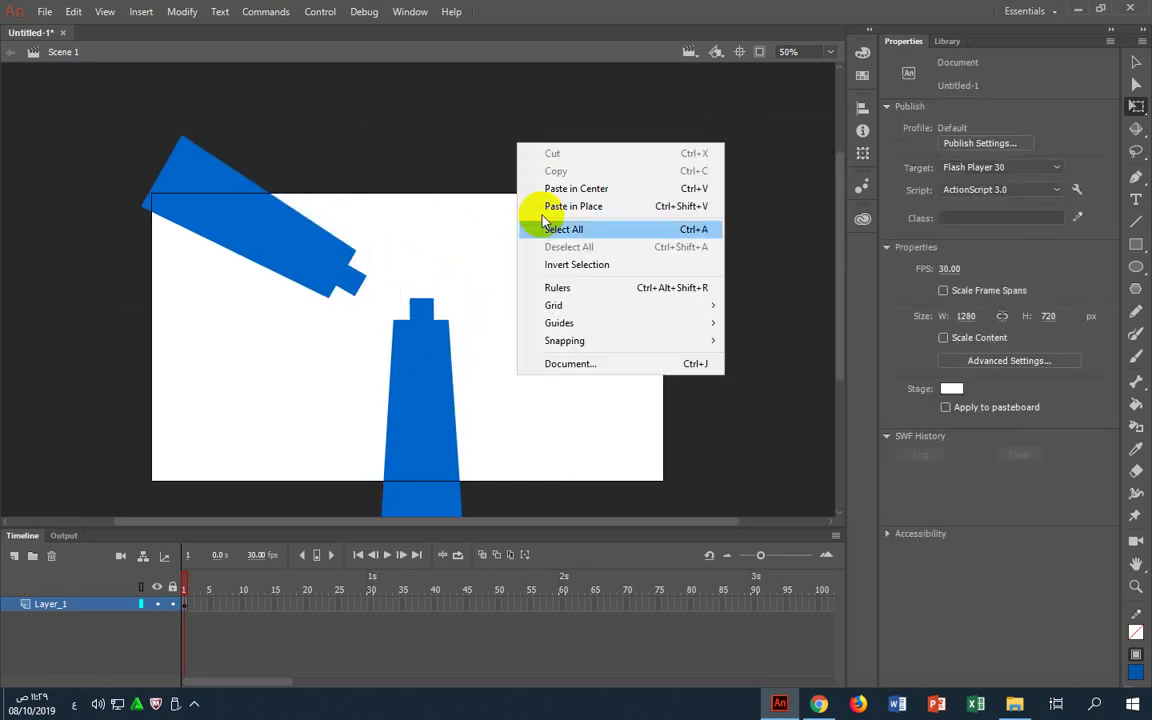
{"action": "left_click", "coordinate": [576, 290]}
{"action": "left_click", "coordinate": [432, 368]}
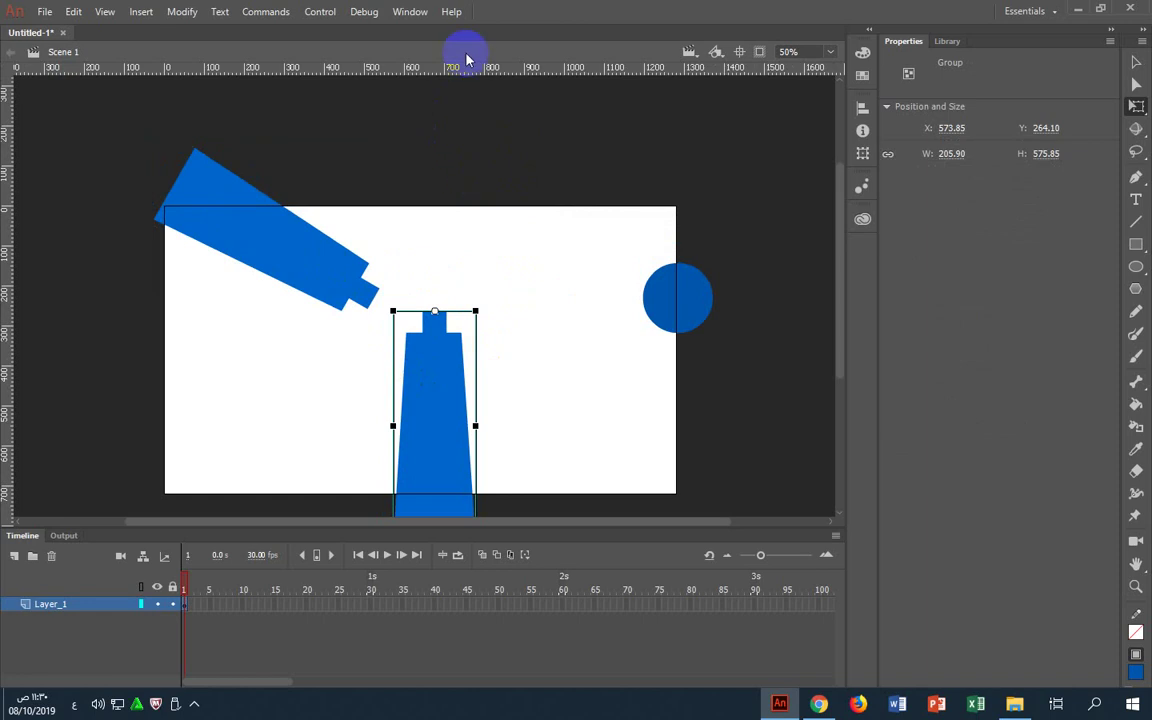
{"action": "left_click_drag", "start_coordinate": [490, 190], "coordinate": [437, 311]}
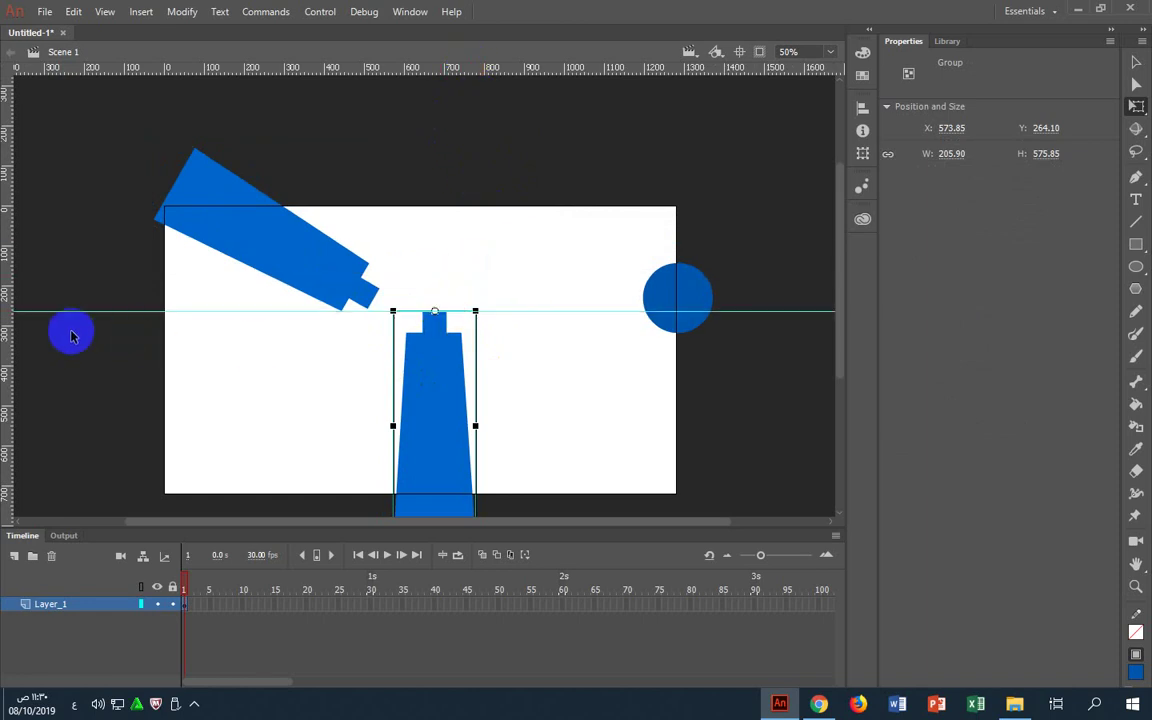
{"action": "left_click_drag", "start_coordinate": [8, 300], "coordinate": [437, 341]}
Move the rotated copy to X 126.35, Y -113.15 so its transformation point sits on the guides' intersection
{"action": "left_click_drag", "start_coordinate": [365, 284], "coordinate": [413, 300]}
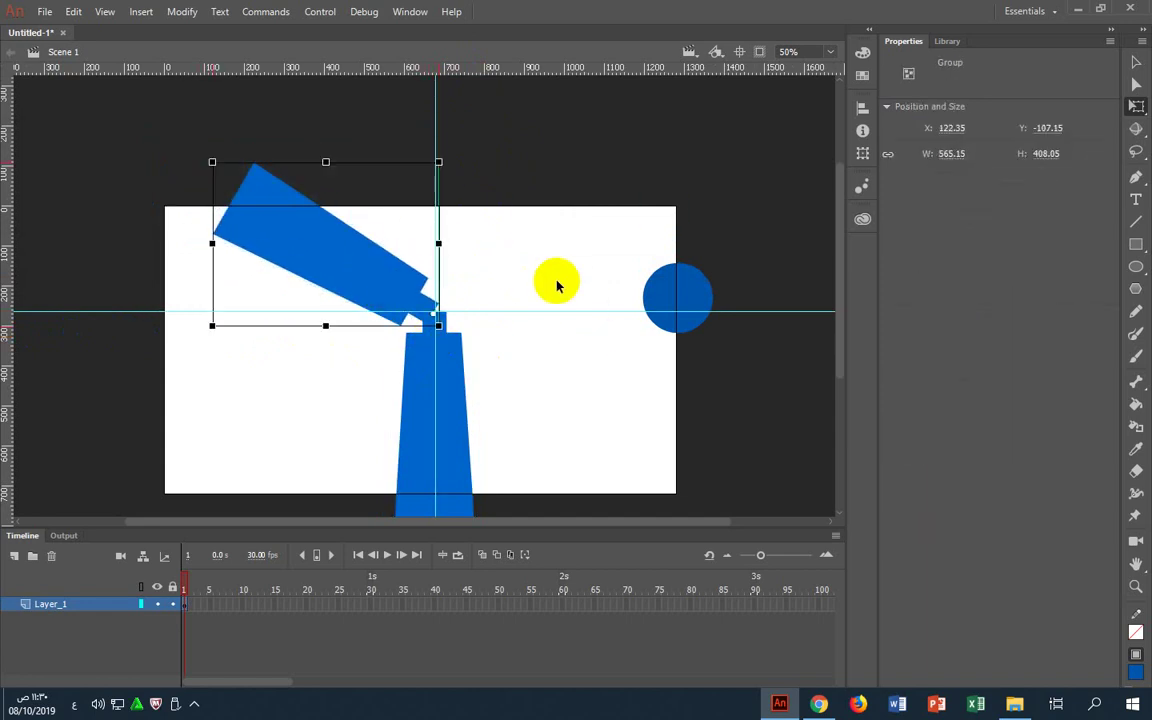
{"action": "key", "text": "Up"}
{"action": "key", "text": "Up"}
{"action": "key", "text": "Up"}
{"action": "key", "text": "Up"}
{"action": "key", "text": "Up"}
{"action": "key", "text": "Up"}
{"action": "key", "text": "Right"}
{"action": "key", "text": "Right"}
{"action": "key", "text": "Right"}
{"action": "key", "text": "Right"}
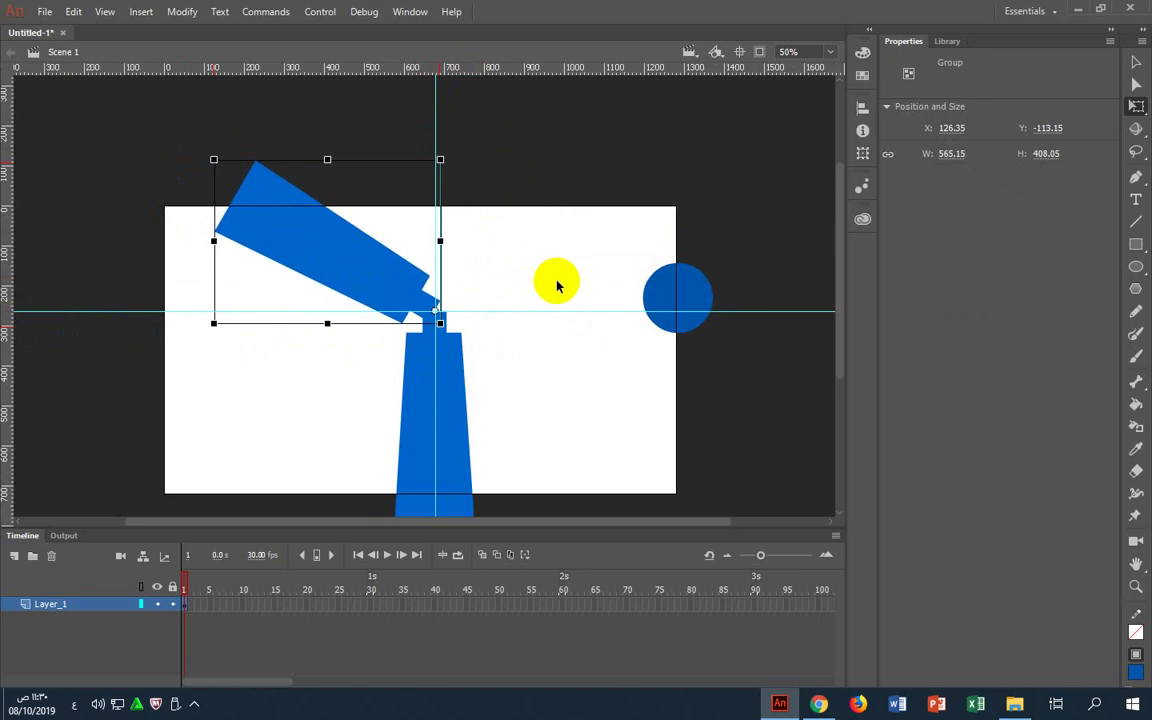
Duplicate the 120° rotated arm, offsetting the copy 20 px to the right and 20 px down
{"action": "left_click", "coordinate": [398, 278]}
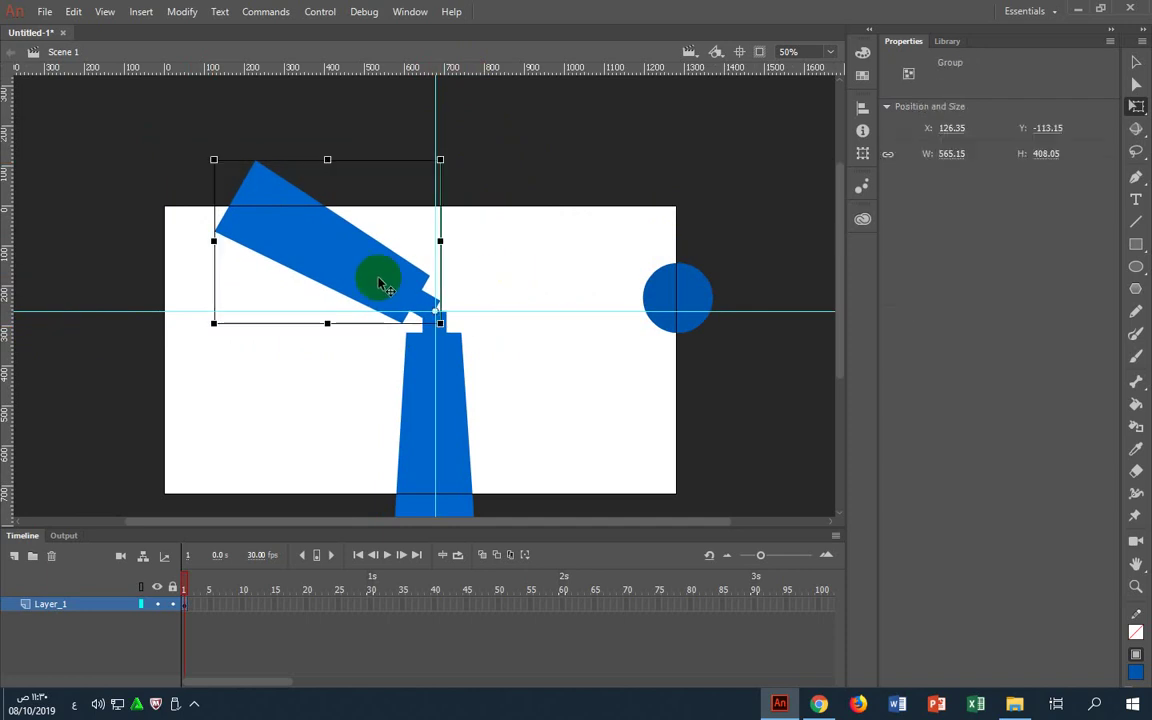
{"action": "key", "text": "shift+Right"}
{"action": "key", "text": "shift+Right"}
{"action": "key", "text": "shift+Down"}
{"action": "key", "text": "shift+Down"}
{"action": "key", "text": "ctrl+t"}
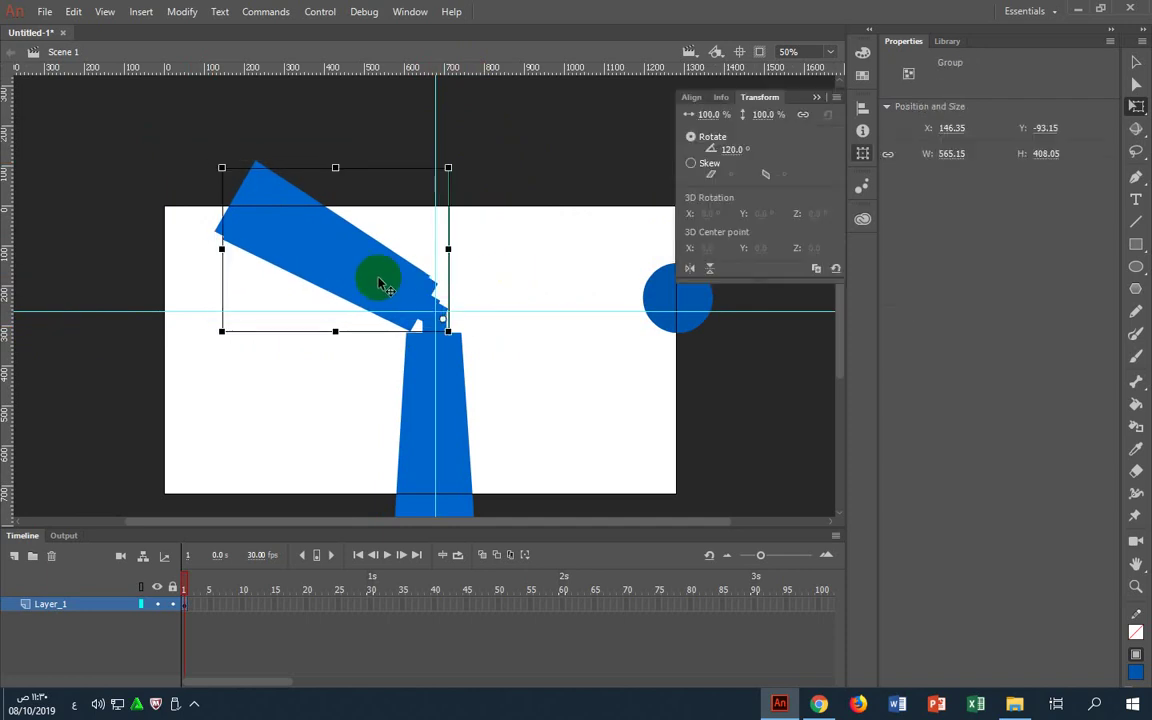
Set the new copy's rotation to -120° so it forms a third arm opposite the angled one
{"action": "left_click", "coordinate": [740, 149]}
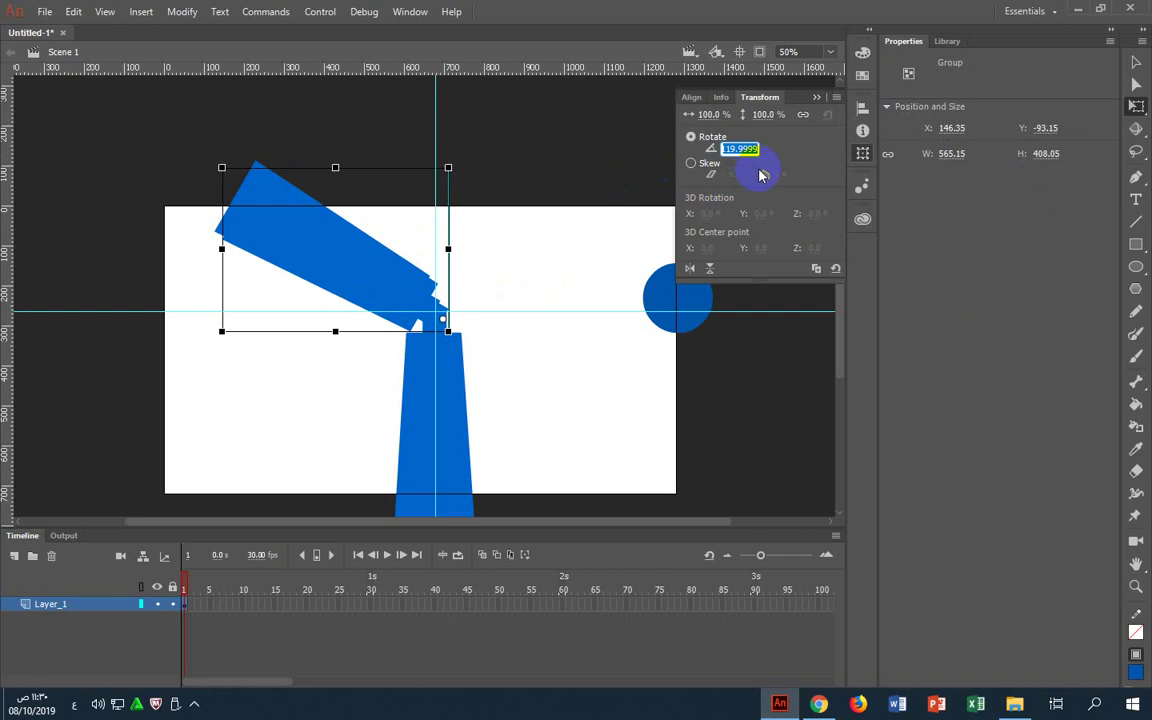
{"action": "left_click", "coordinate": [745, 148]}
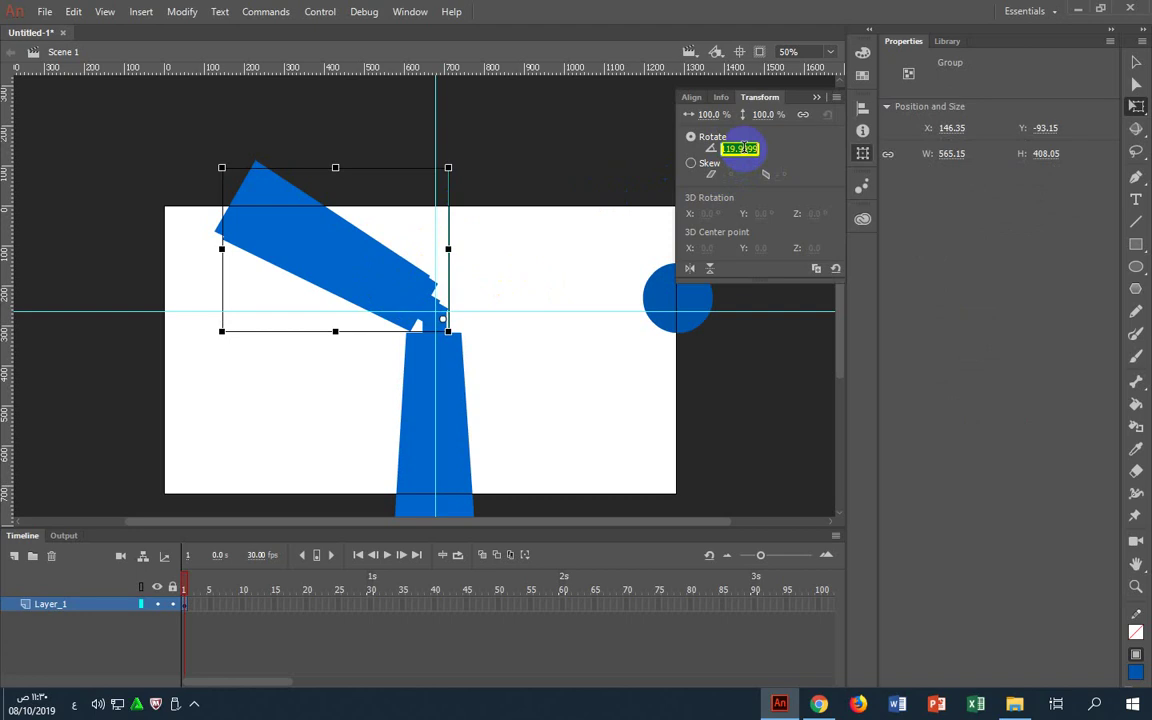
{"action": "key", "text": "BackSpace"}
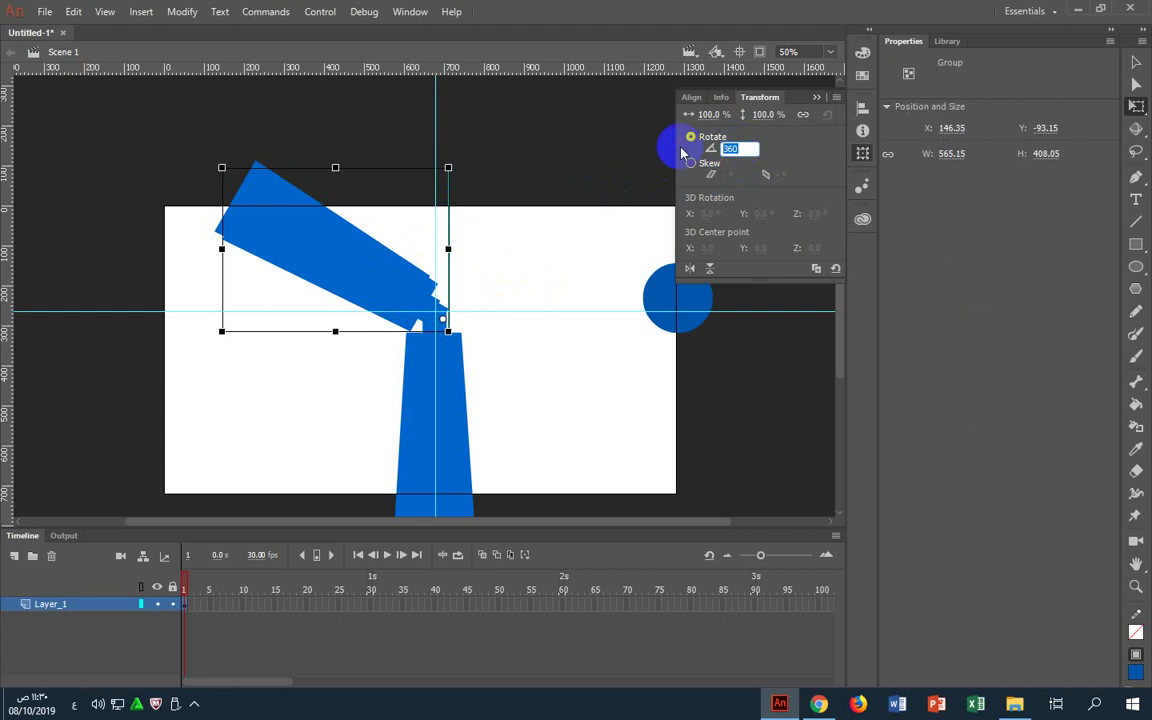
{"action": "left_click", "coordinate": [738, 148]}
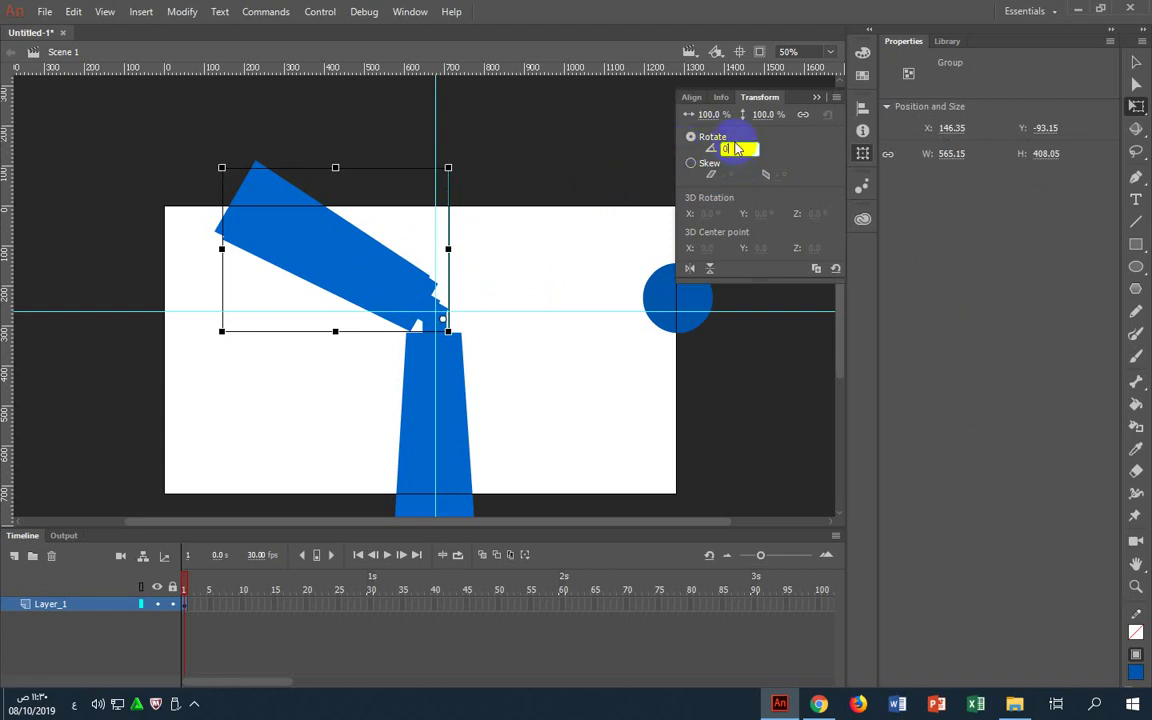
{"action": "key", "text": "Return"}
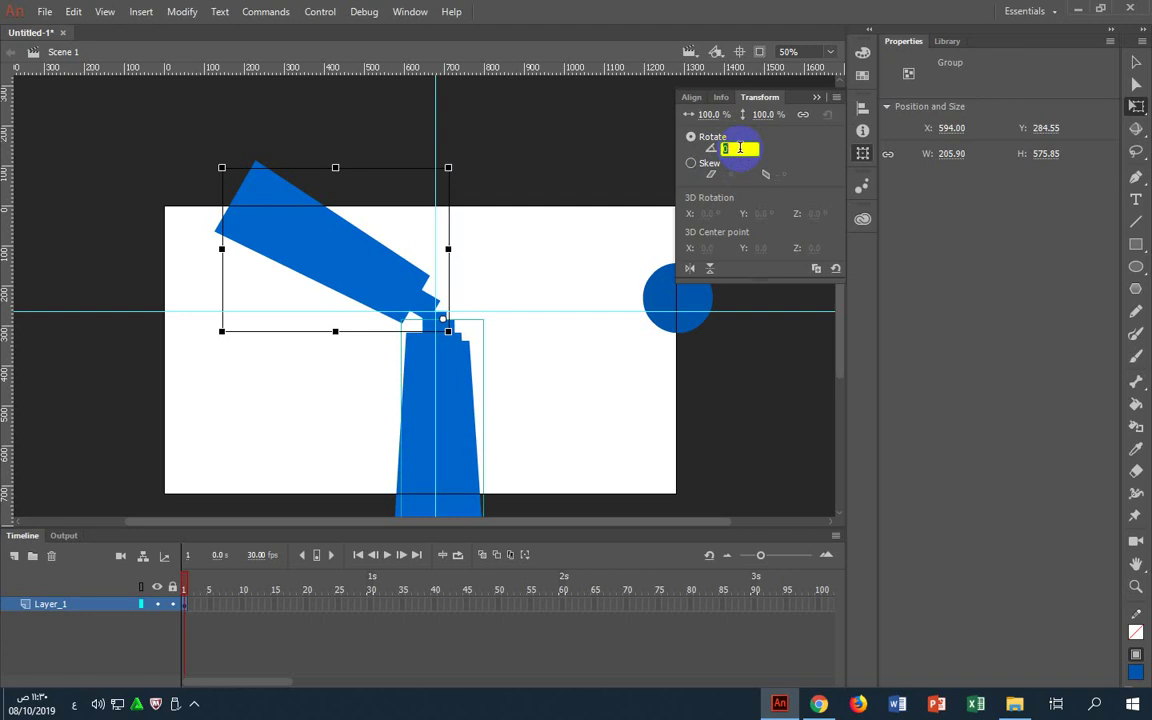
{"action": "left_click", "coordinate": [729, 148]}
{"action": "key", "text": "Return"}
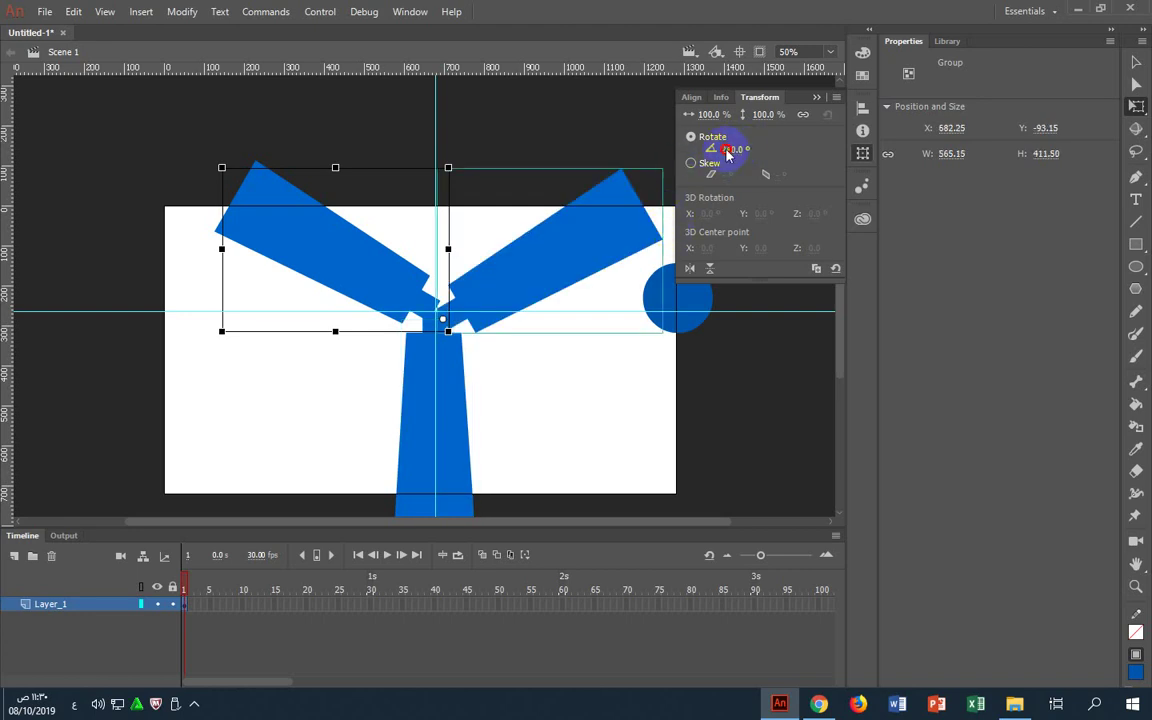
Try setting the third arm's rotation to 360° and undo it
{"action": "left_click", "coordinate": [729, 149]}
{"action": "type", "text": "360"}
{"action": "key", "text": "Return"}
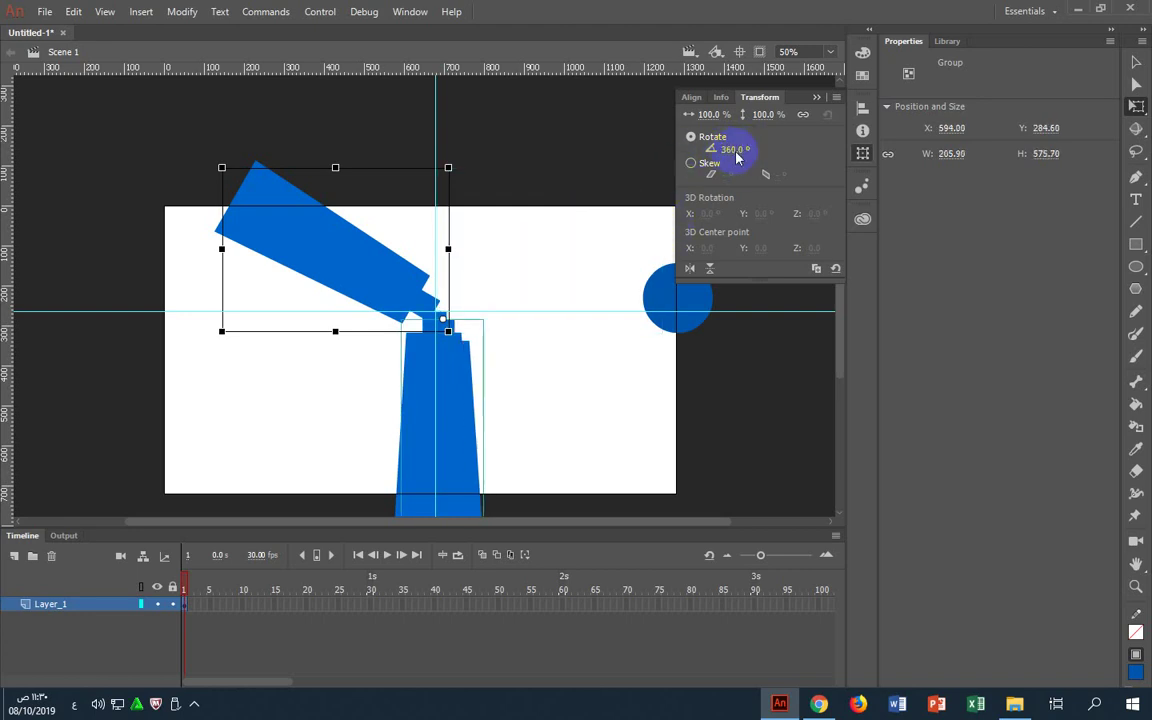
{"action": "key", "text": "ctrl+z"}
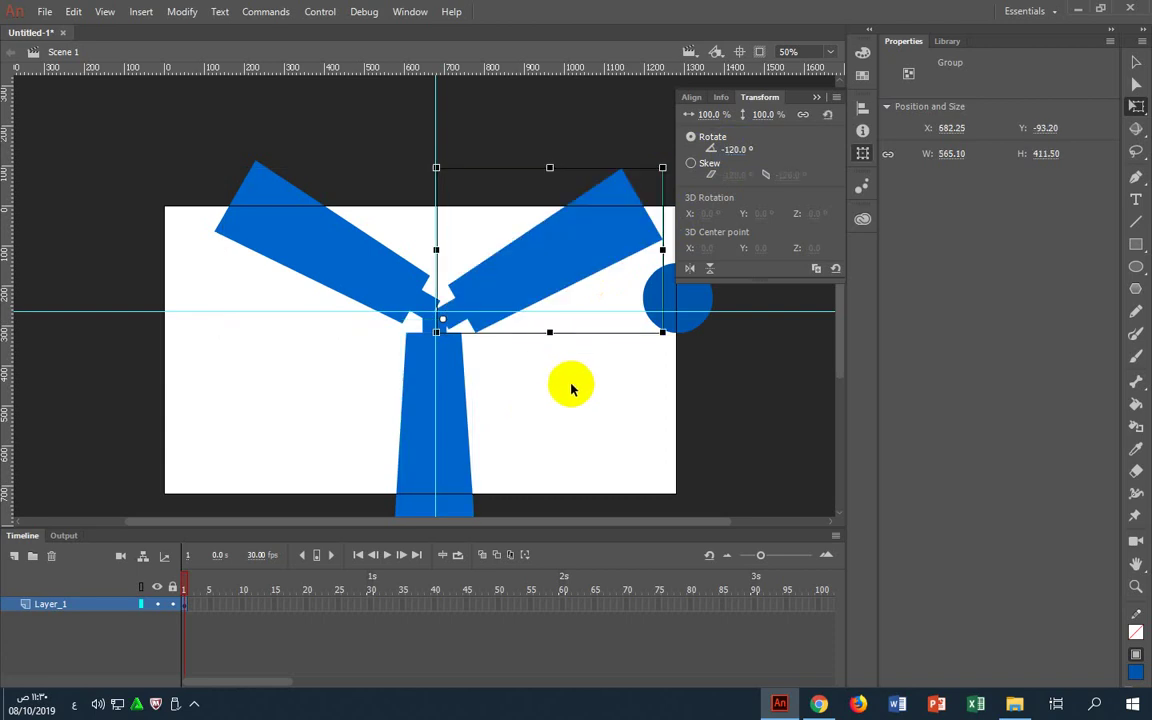
Move the third arm to X 666.25, Y -110.60 so its transformation point sits on the guides' intersection
{"action": "left_click", "coordinate": [537, 368]}
{"action": "mouse_move", "coordinate": [530, 284]}
{"action": "left_mouse_down"}
{"action": "mouse_move", "coordinate": [522, 262]}
{"action": "mouse_move", "coordinate": [527, 275]}
{"action": "left_mouse_up"}
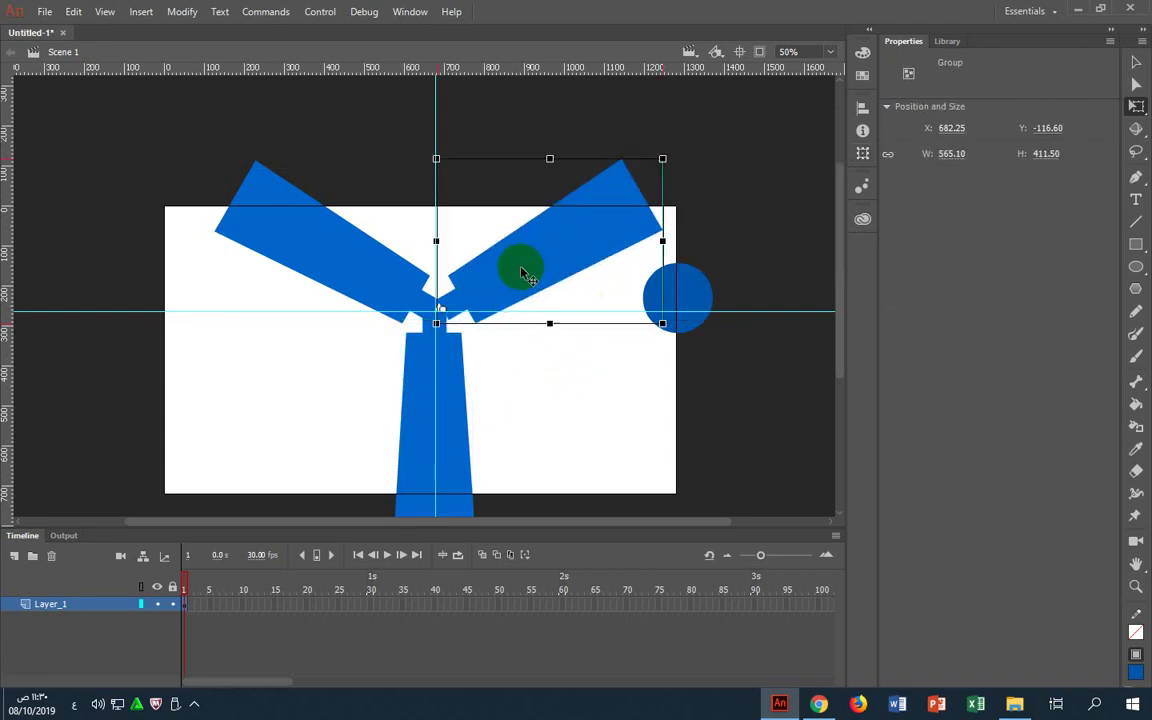
{"action": "key", "text": "Left"}
{"action": "key", "text": "Left"}
{"action": "key", "text": "Left"}
{"action": "key", "text": "Left"}
{"action": "key", "text": "Left"}
{"action": "key", "text": "Left"}
{"action": "key", "text": "Left"}
{"action": "key", "text": "Left"}
{"action": "key", "text": "Left"}
{"action": "key", "text": "Left"}
{"action": "key", "text": "Left"}
{"action": "key", "text": "Left"}
{"action": "key", "text": "Left"}
{"action": "key", "text": "Left"}
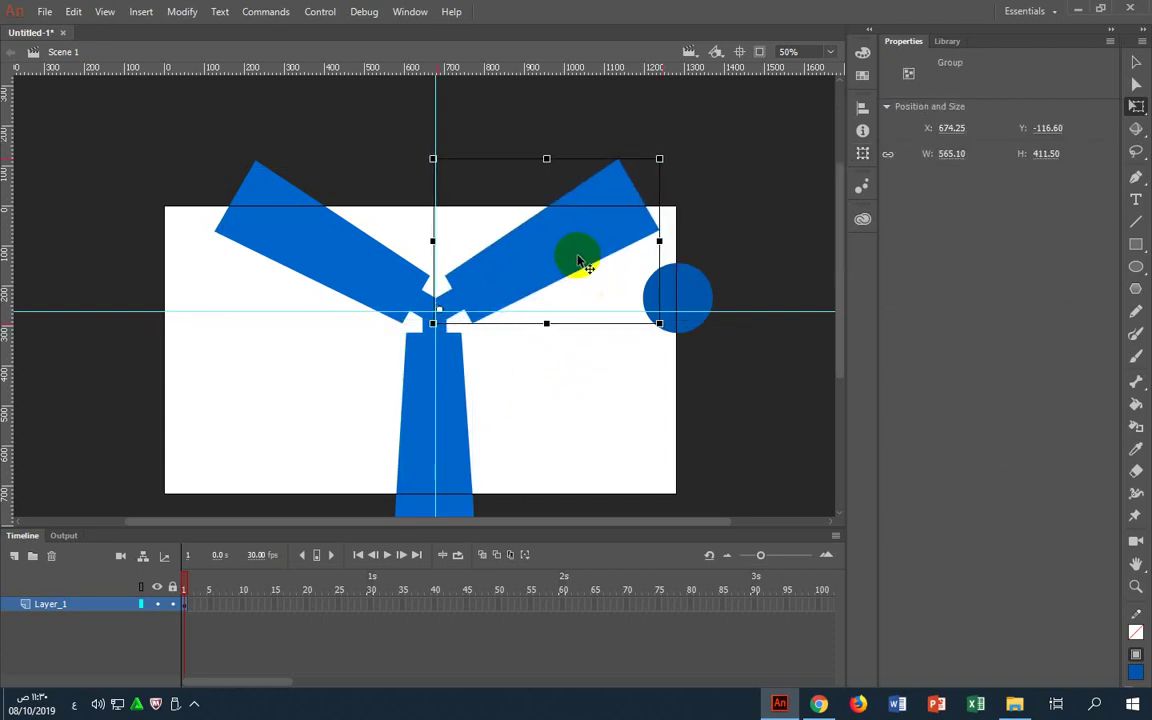
{"action": "key", "text": "Down"}
{"action": "key", "text": "Down"}
{"action": "key", "text": "Down"}
{"action": "key", "text": "Down"}
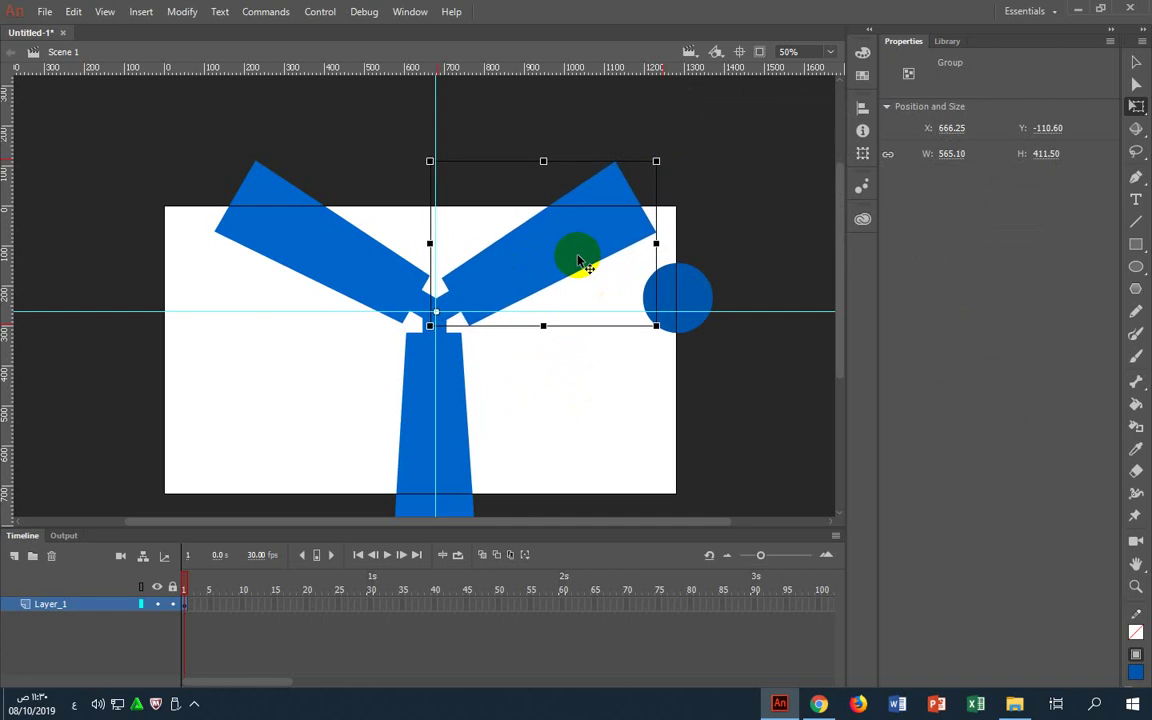
Nudge the third arm to X 664.25, Y -112.60 so it lines up with the other arms around the guides' intersection
{"action": "left_click", "coordinate": [566, 390]}
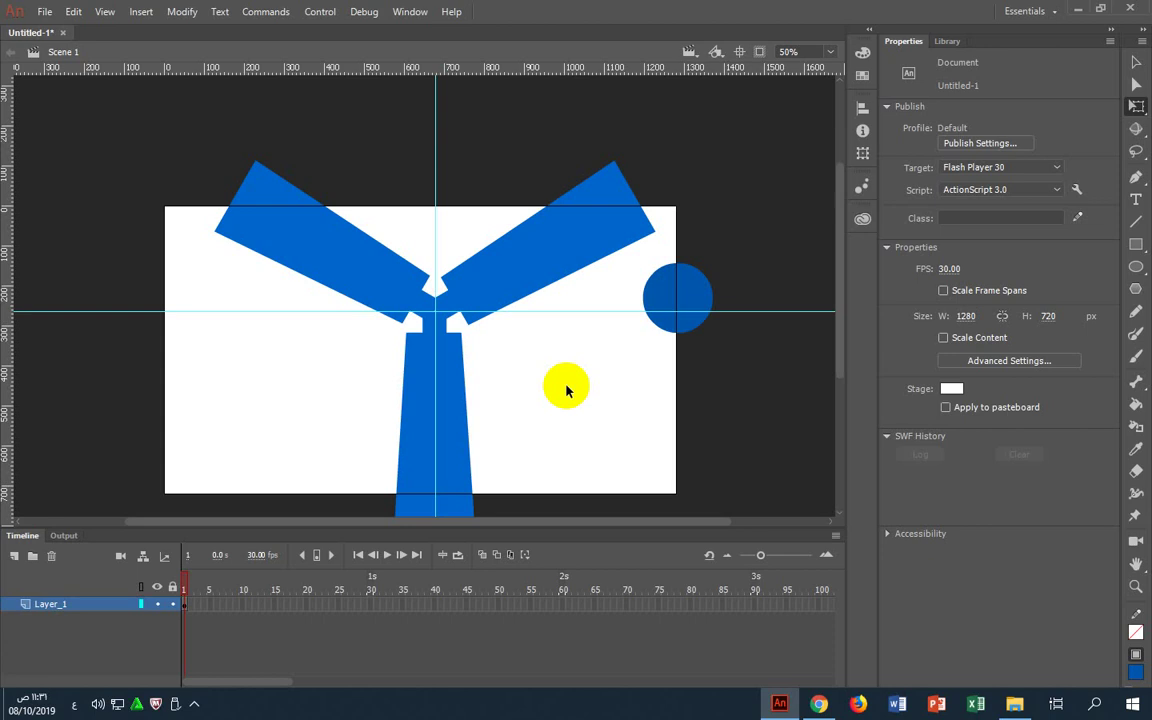
{"action": "left_click", "coordinate": [480, 262]}
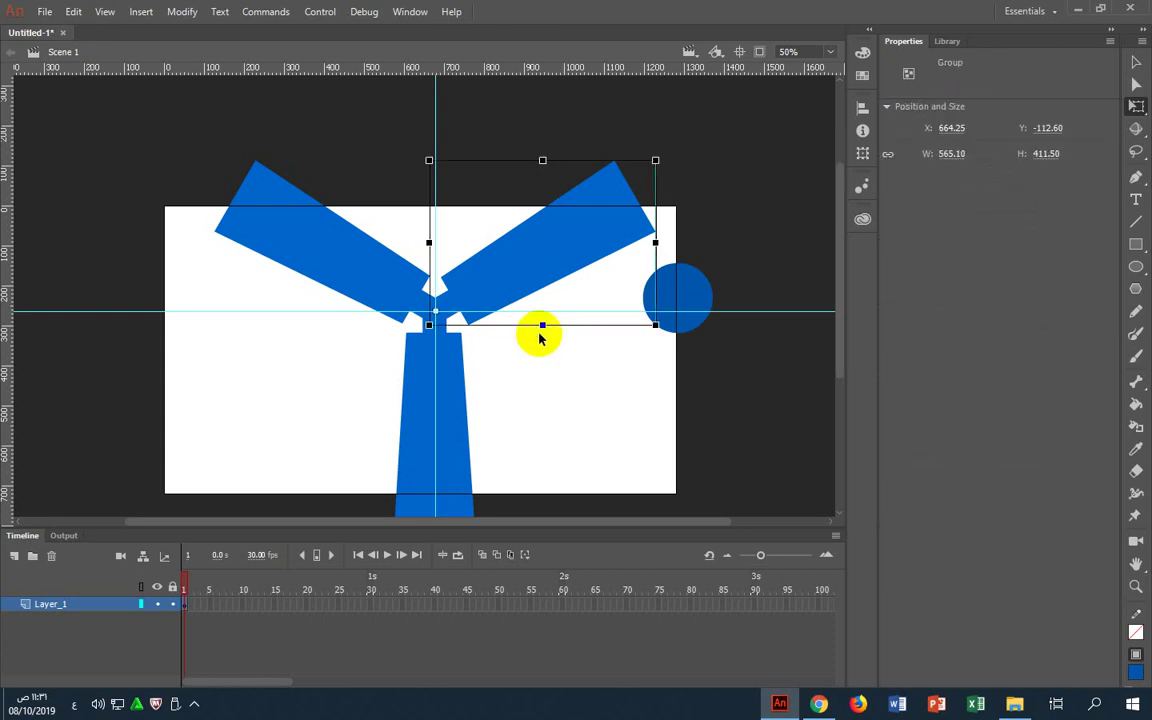
{"action": "left_click", "coordinate": [560, 375]}
{"action": "left_click", "coordinate": [514, 282]}
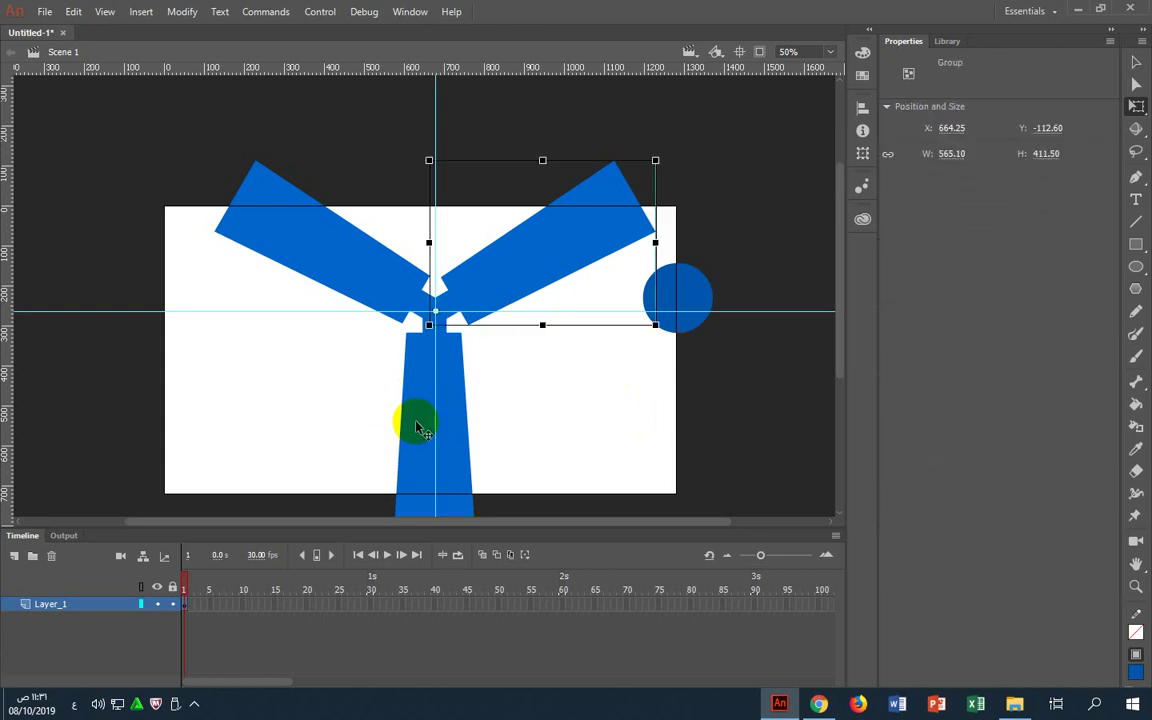
Try moving the upper-left arm away from the guides' intersection and restore its position
{"action": "left_click", "coordinate": [411, 419]}
{"action": "left_click", "coordinate": [340, 285]}
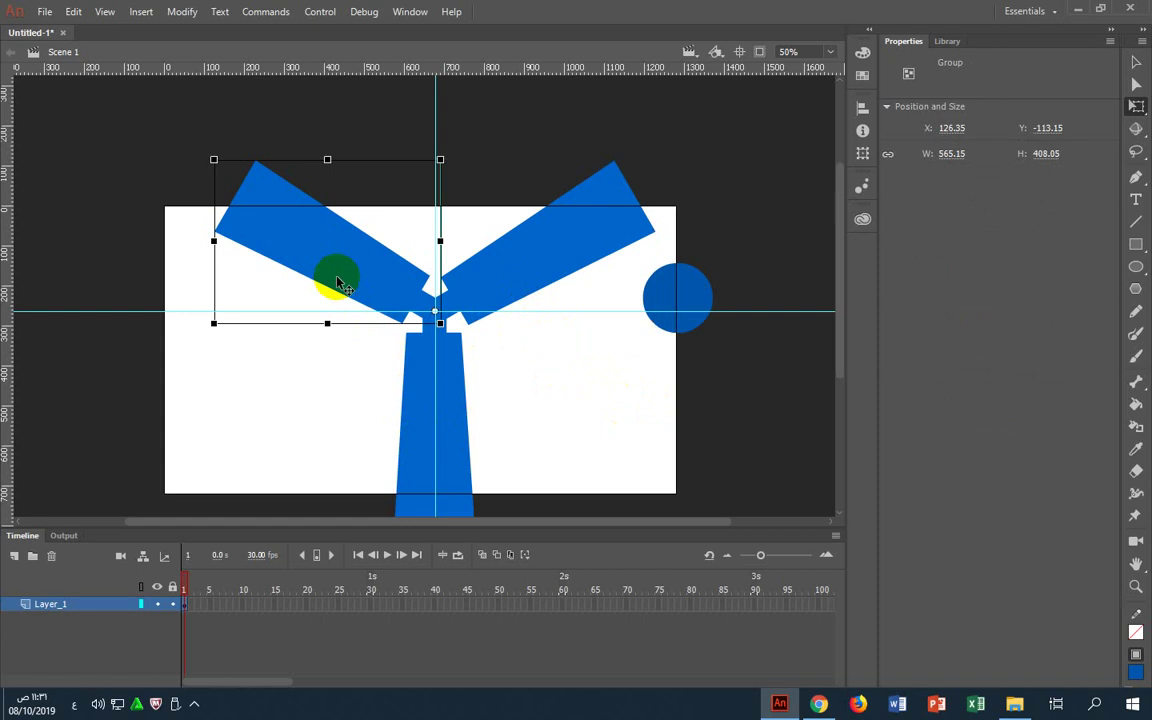
{"action": "left_click_drag", "start_coordinate": [340, 285], "coordinate": [257, 257]}
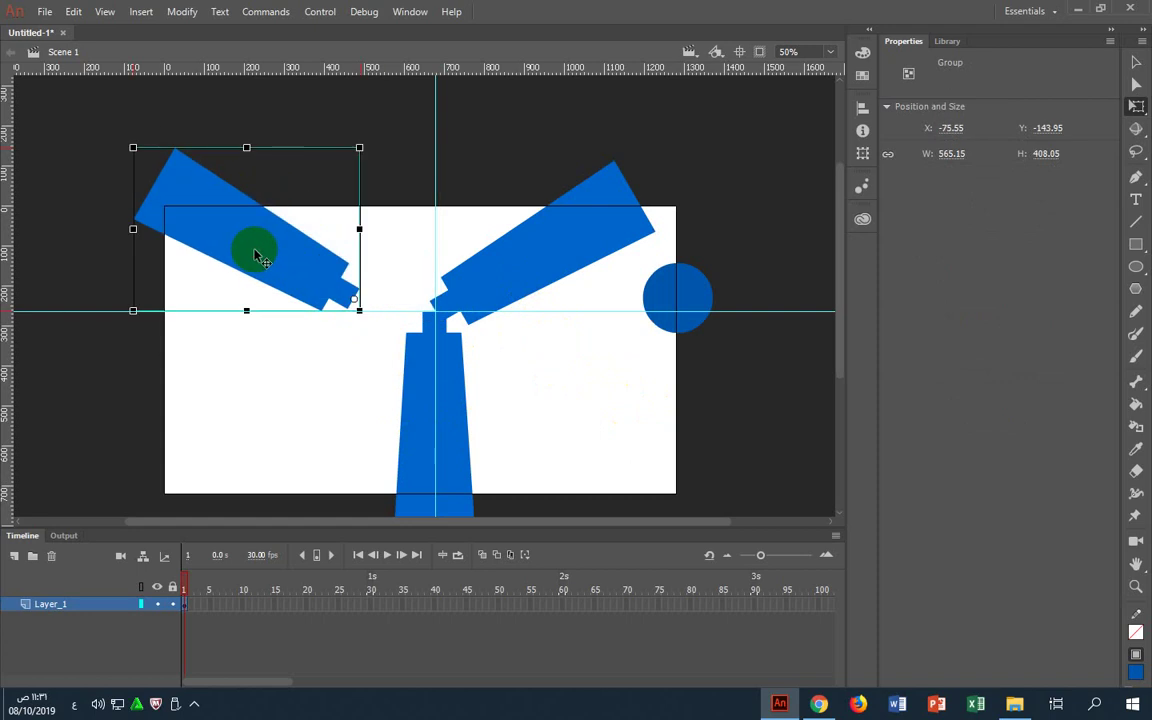
{"action": "left_click_drag", "start_coordinate": [257, 257], "coordinate": [419, 319]}
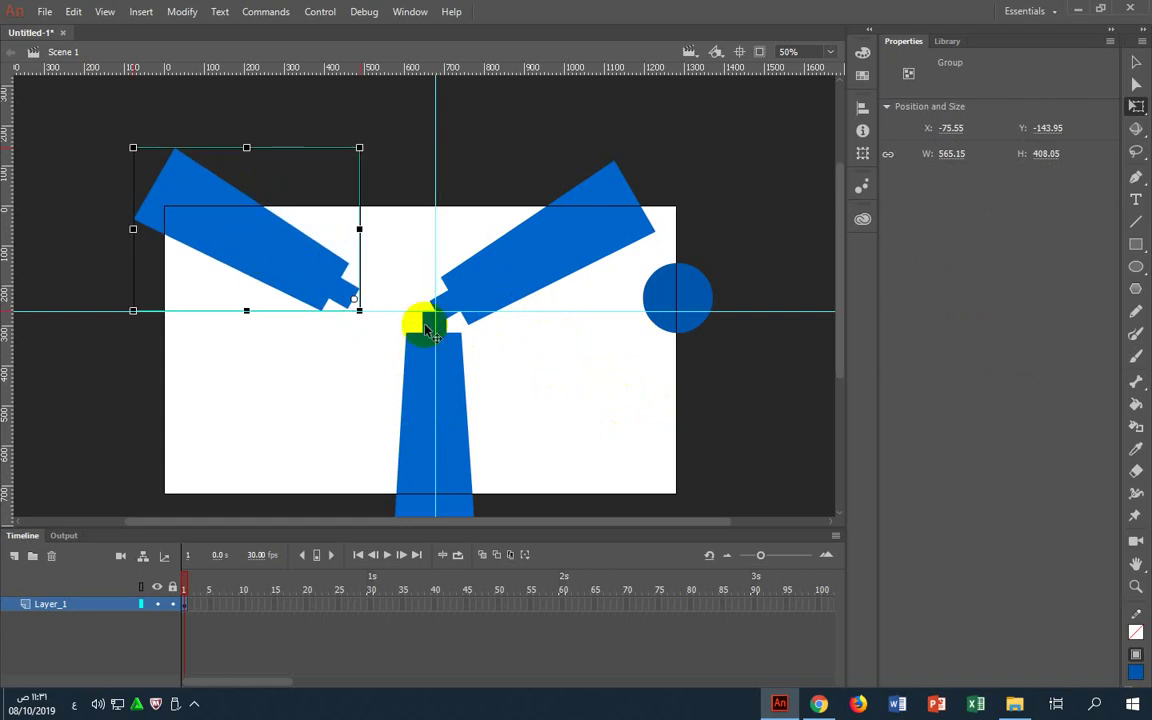
{"action": "left_click", "coordinate": [578, 383]}
Centre the darker circle on the guides' intersection and group it so it sits in front of the arms
{"action": "left_click_drag", "start_coordinate": [693, 292], "coordinate": [449, 305]}
{"action": "left_click", "coordinate": [500, 341]}
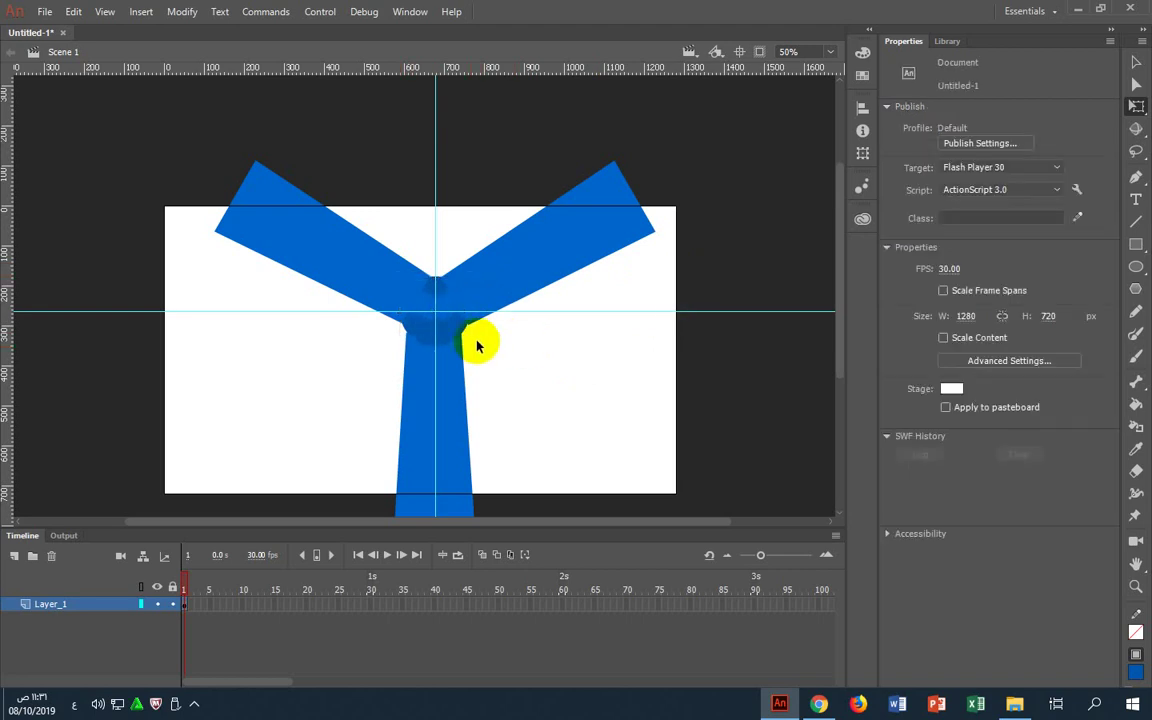
{"action": "left_click", "coordinate": [452, 329]}
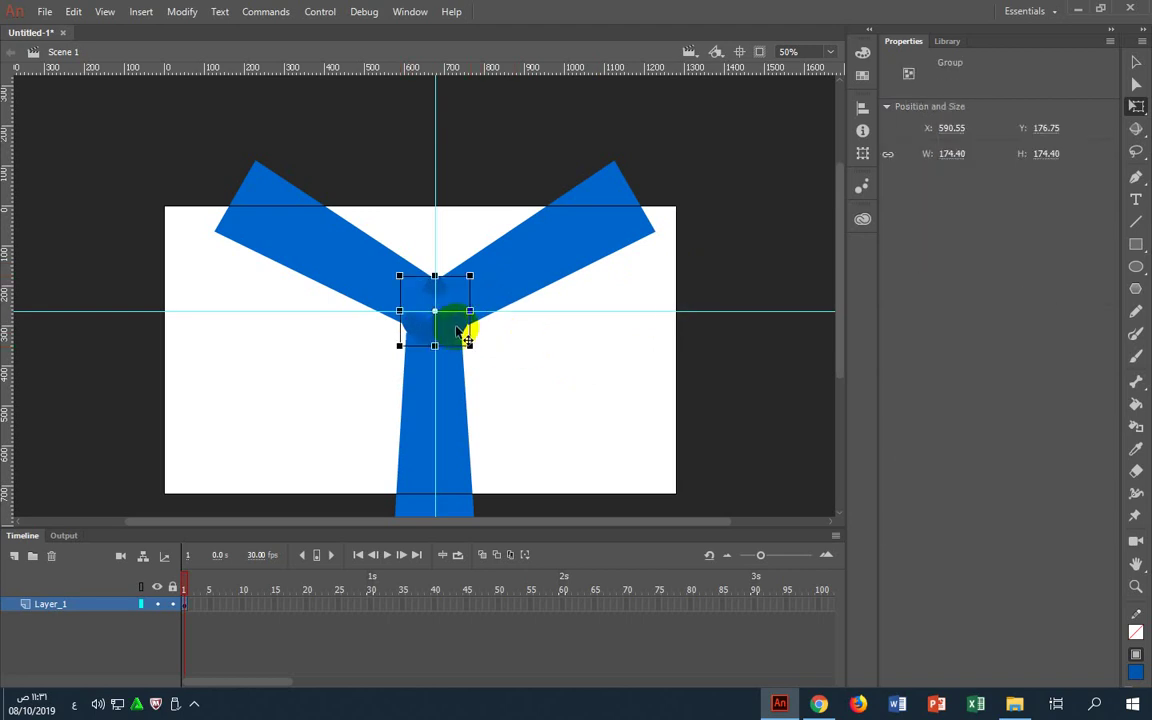
{"action": "left_click", "coordinate": [182, 12]}
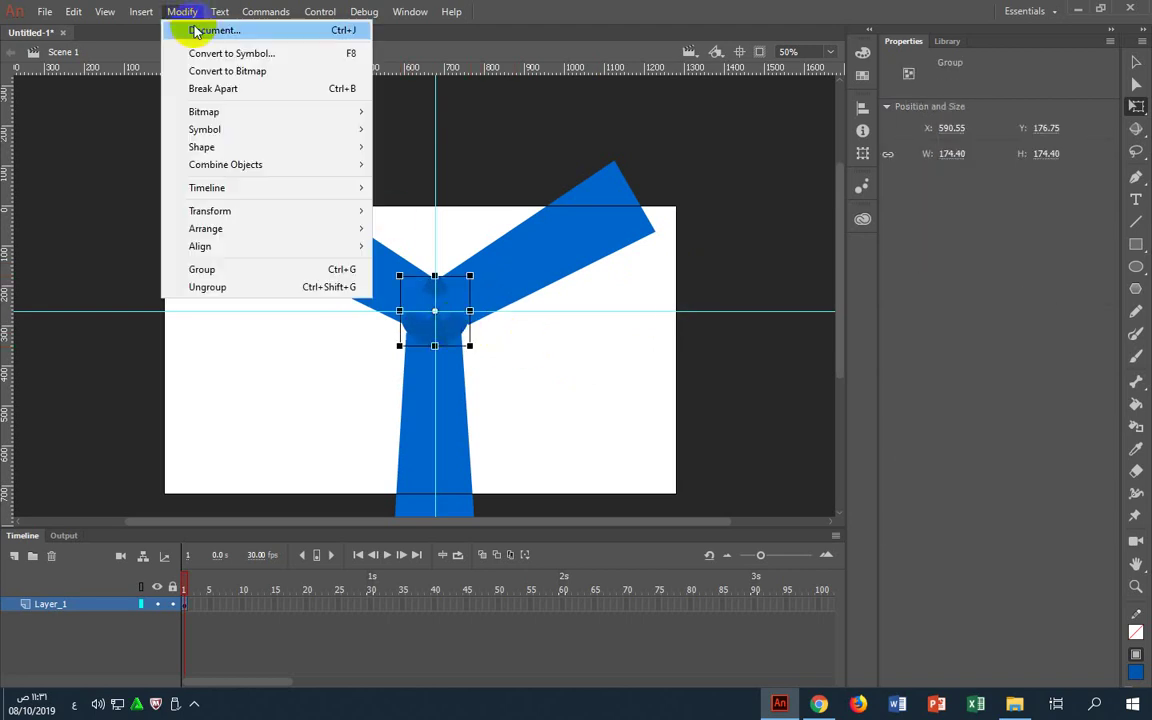
{"action": "left_click", "coordinate": [226, 267]}
{"action": "left_click", "coordinate": [244, 352]}
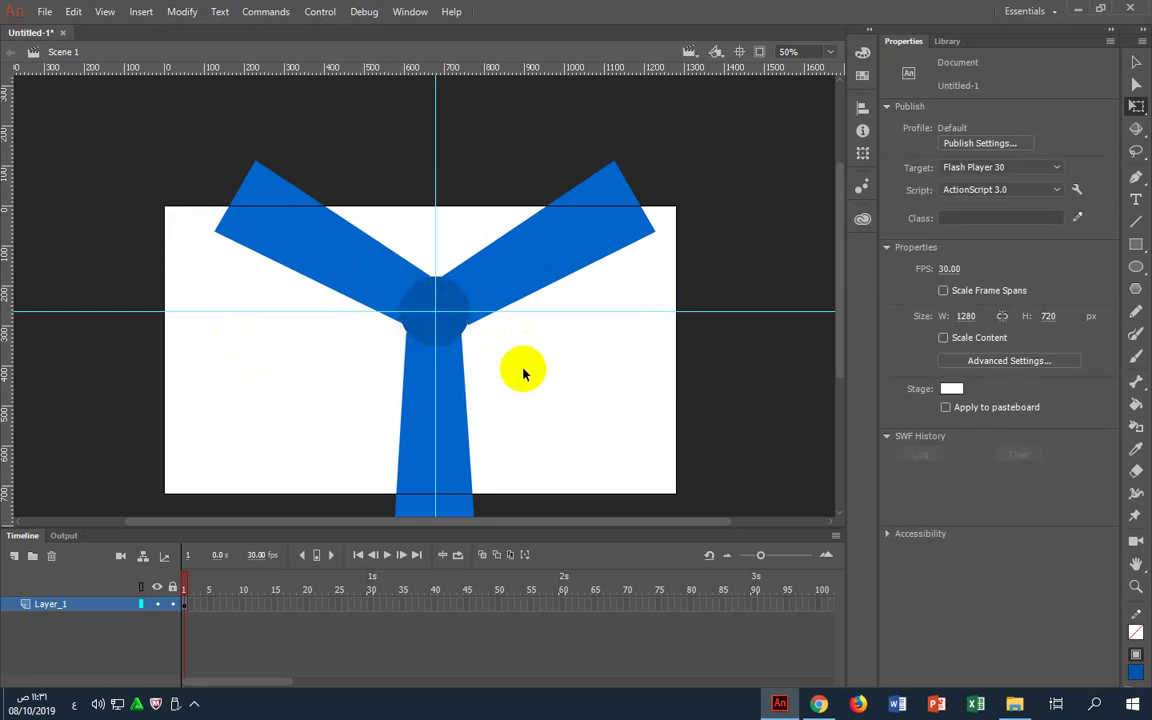
Scale the darker centre circle proportionally to 64%
{"action": "left_click", "coordinate": [465, 305]}
{"action": "left_click", "coordinate": [459, 305]}
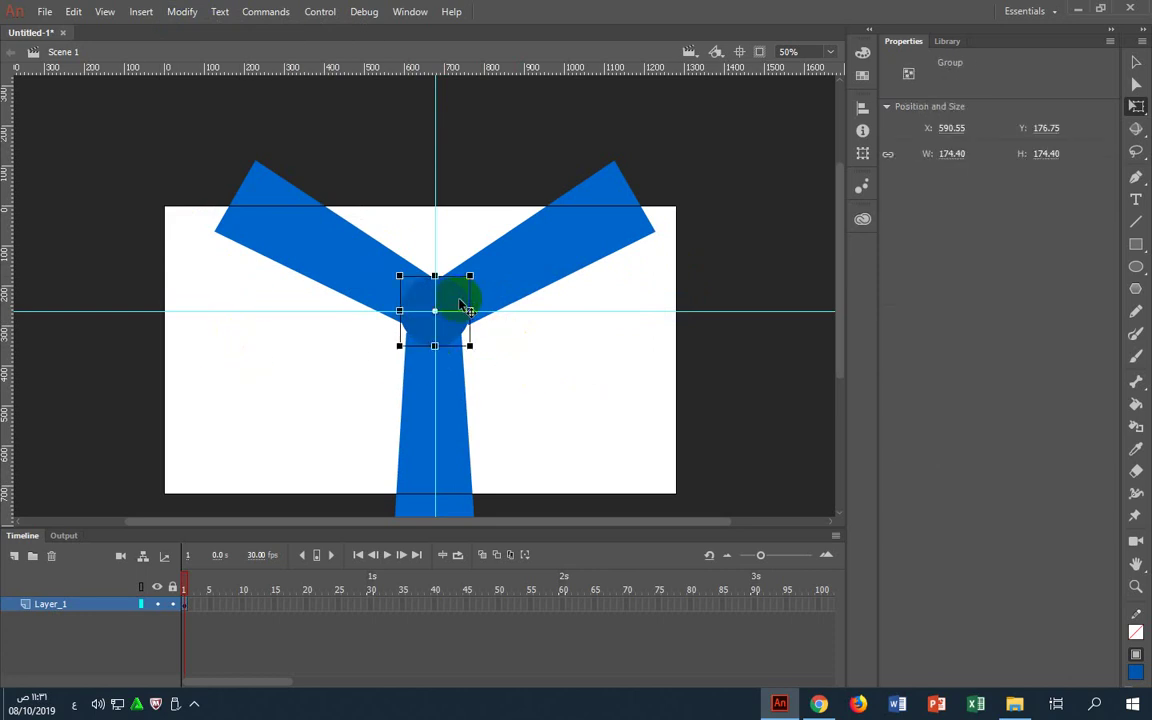
{"action": "key", "text": "ctrl+t"}
{"action": "left_click_drag", "start_coordinate": [768, 114], "coordinate": [741, 118]}
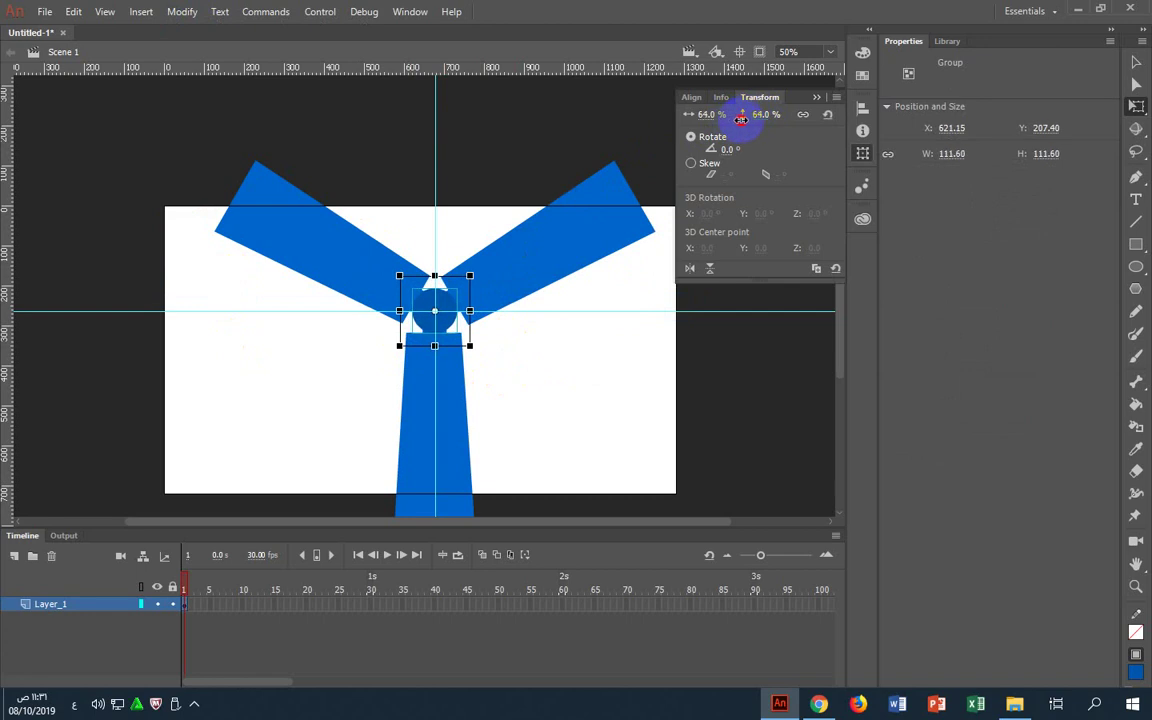
{"action": "left_click", "coordinate": [590, 320]}
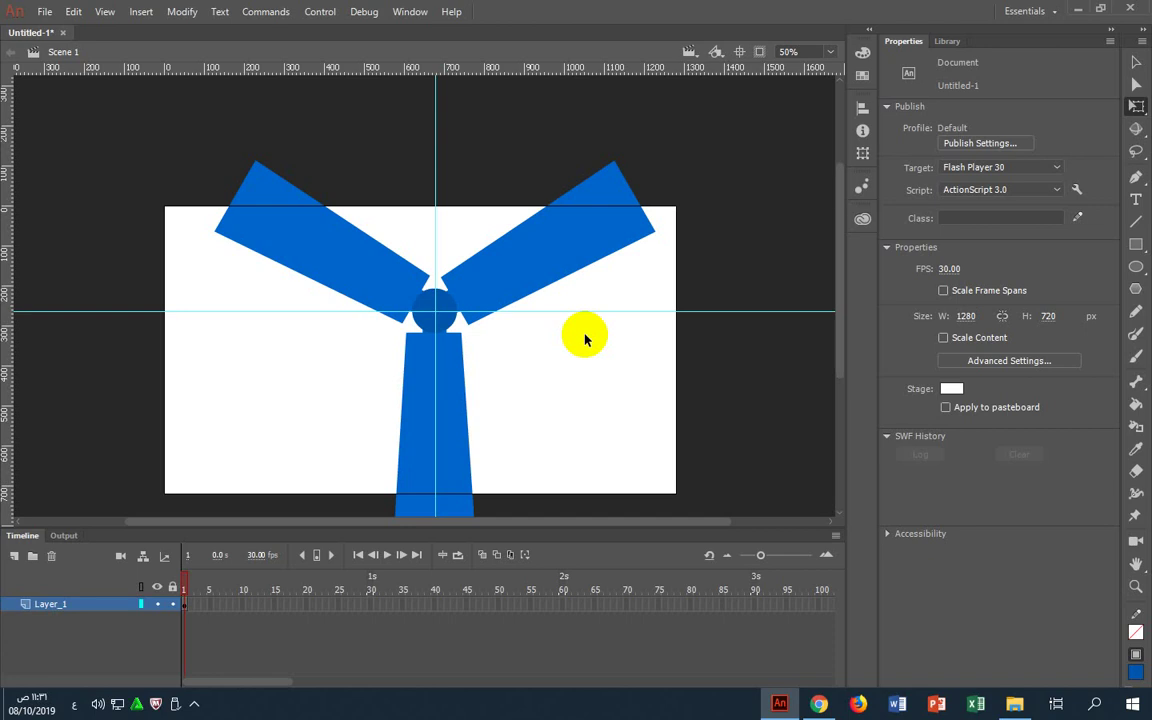
Select the three arms together with the centre circle and group them into one object
{"action": "left_click", "coordinate": [571, 257]}
{"action": "left_click", "coordinate": [710, 175]}
{"action": "left_click_drag", "start_coordinate": [644, 122], "coordinate": [205, 470]}
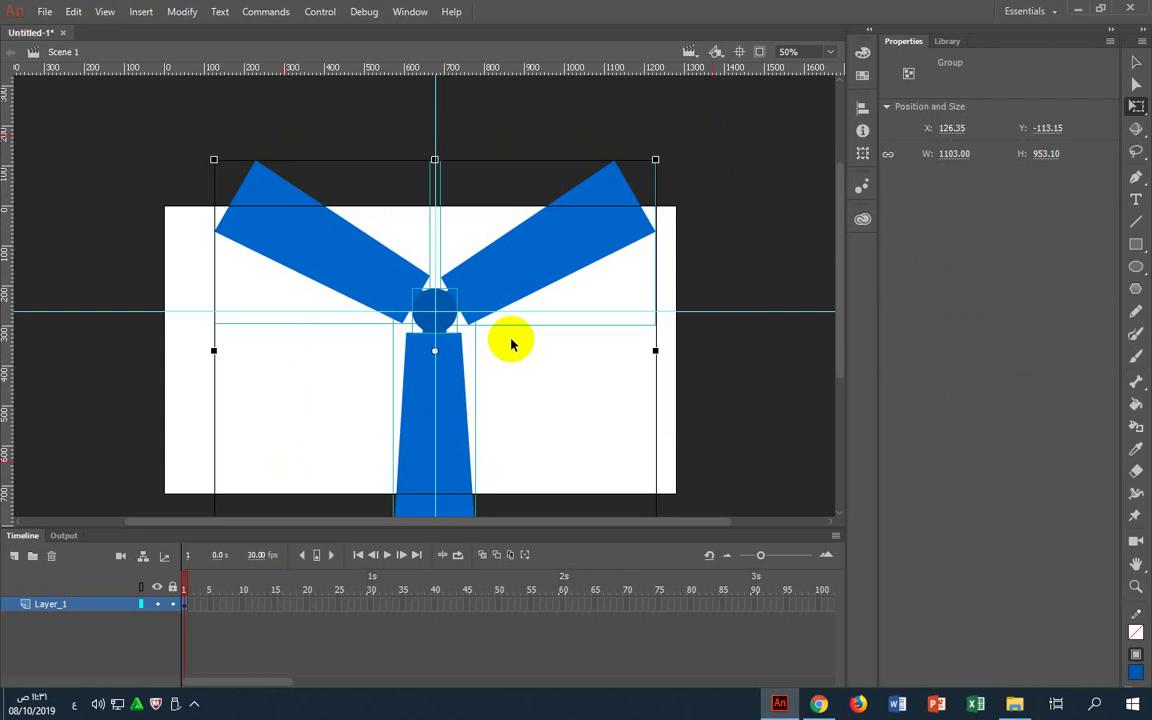
{"action": "left_click", "coordinate": [518, 268]}
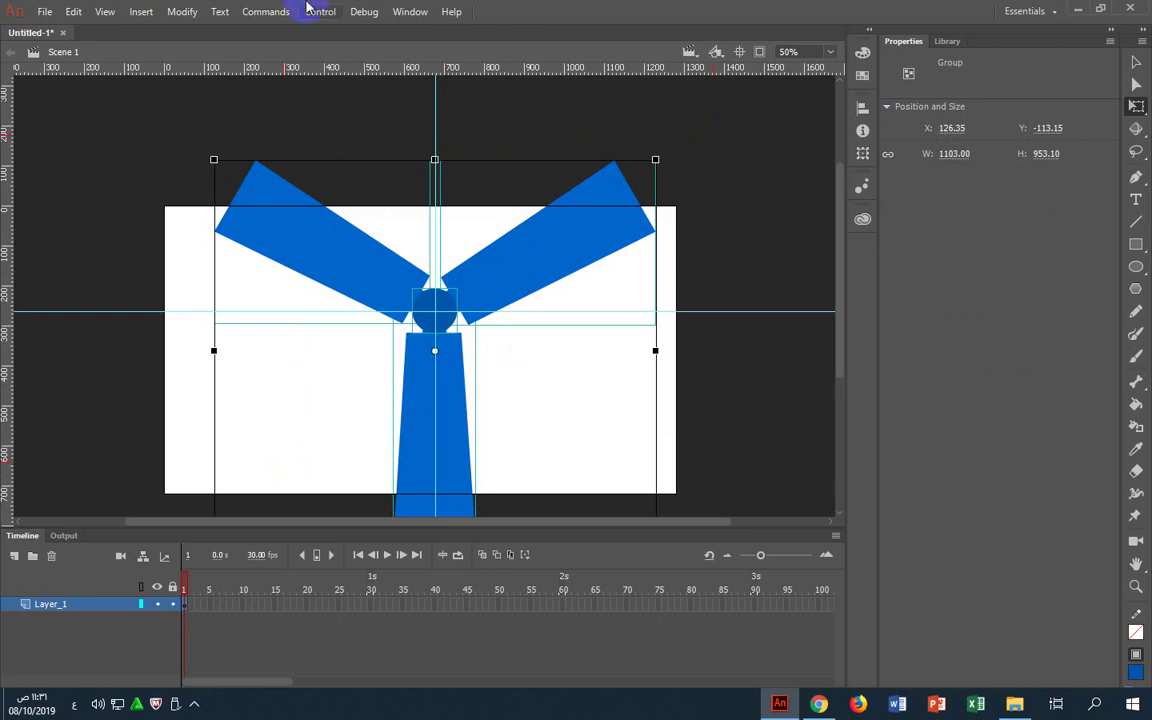
{"action": "left_click", "coordinate": [199, 12]}
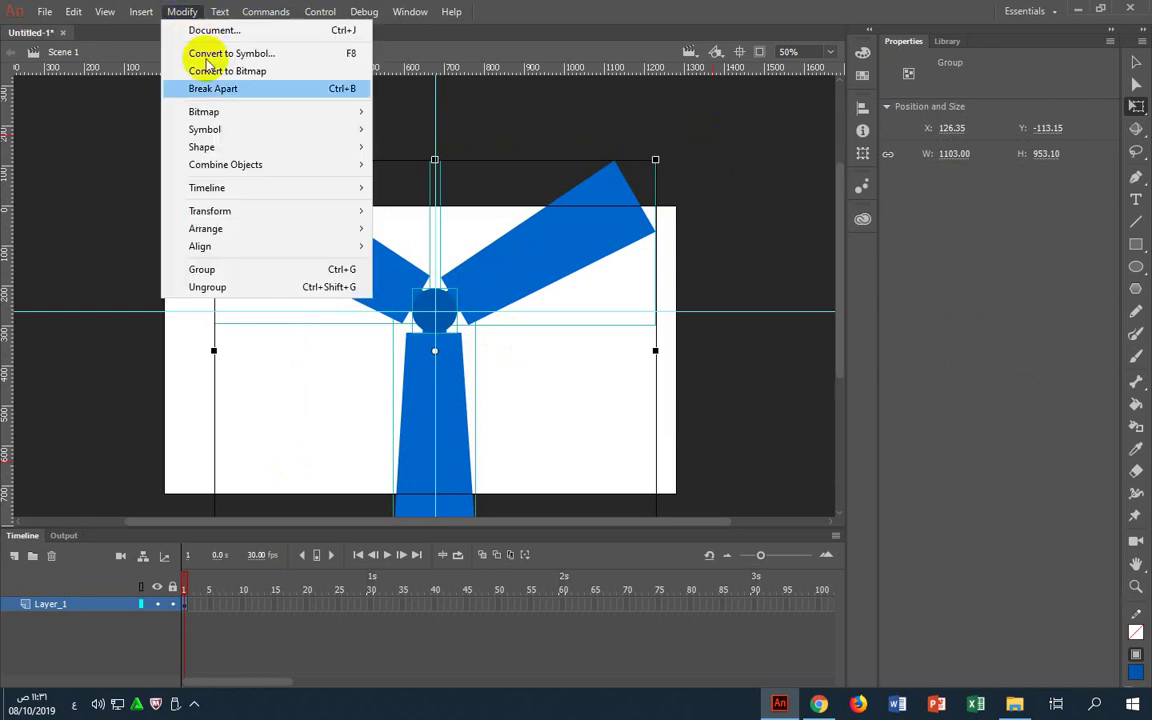
{"action": "left_click", "coordinate": [224, 265]}
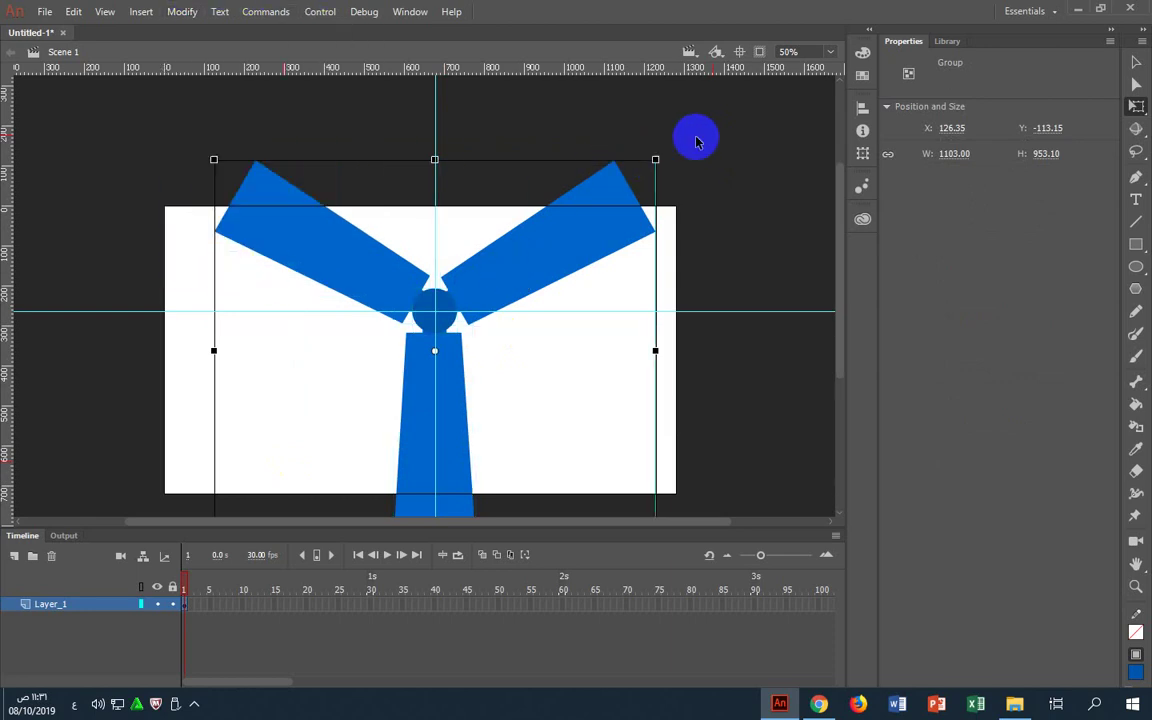
Scale the whole three-armed group proportionally to 38%
{"action": "left_click", "coordinate": [863, 107]}
{"action": "left_click", "coordinate": [759, 97]}
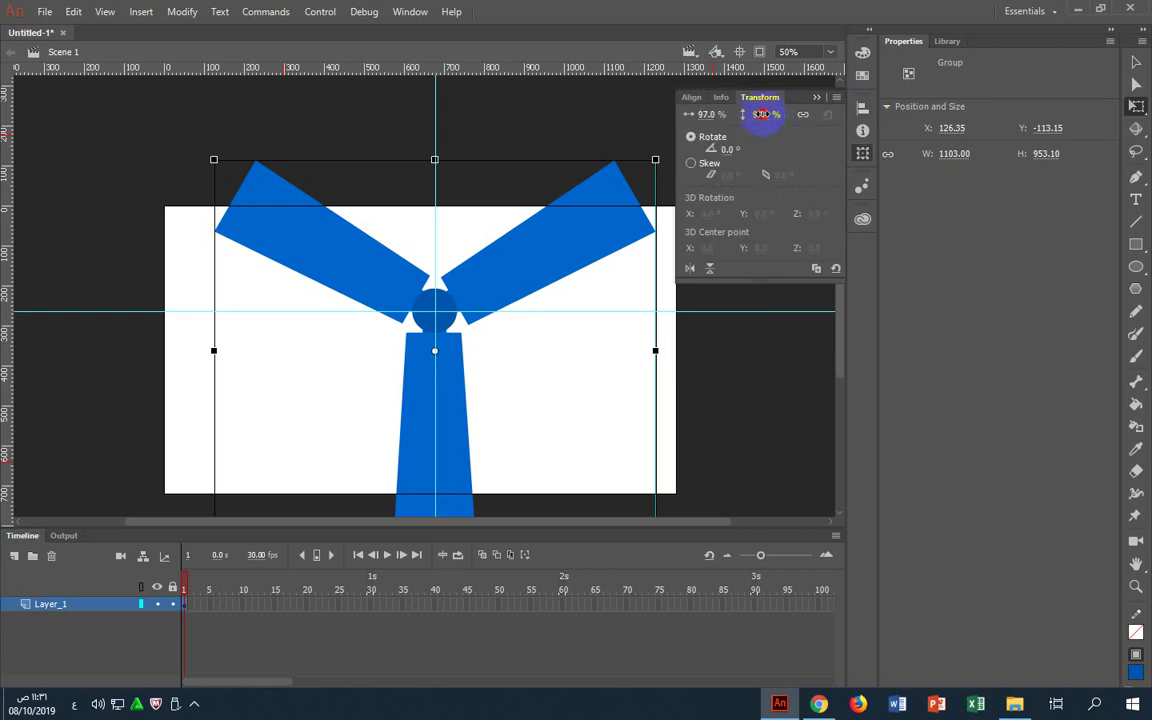
{"action": "left_click_drag", "start_coordinate": [764, 113], "coordinate": [725, 132]}
{"action": "left_click", "coordinate": [570, 290]}
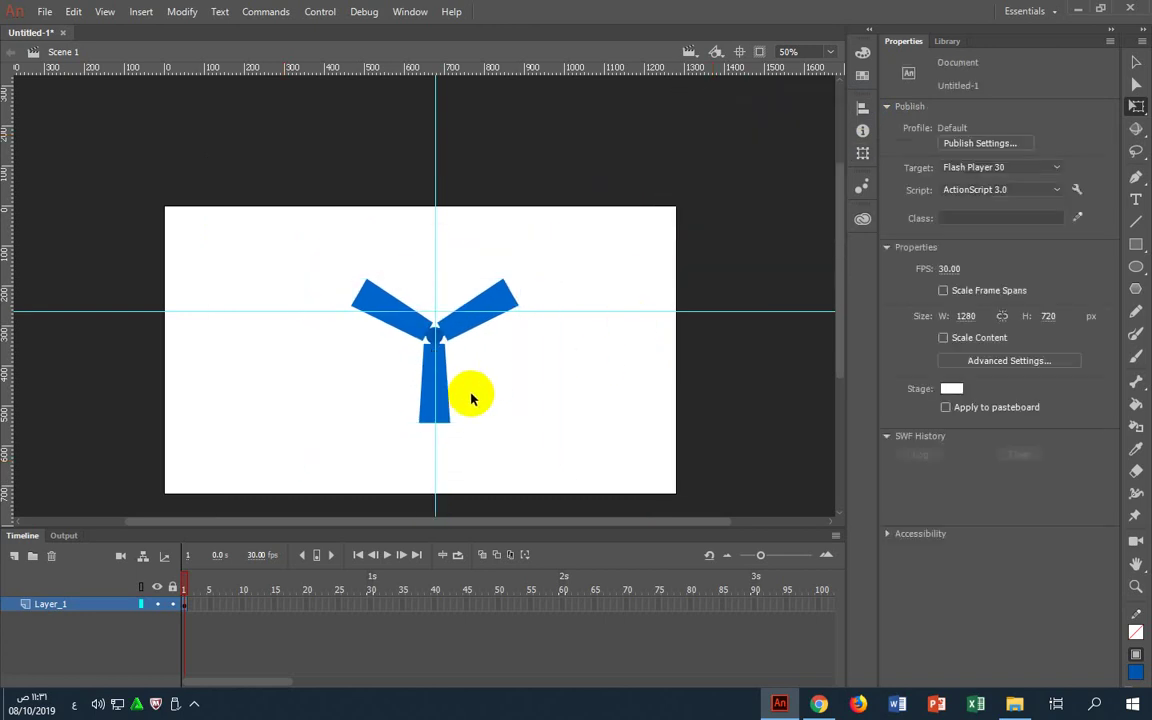
Try flattening the three-armed group to a height of about 199 px and undo it
{"action": "left_click", "coordinate": [480, 335]}
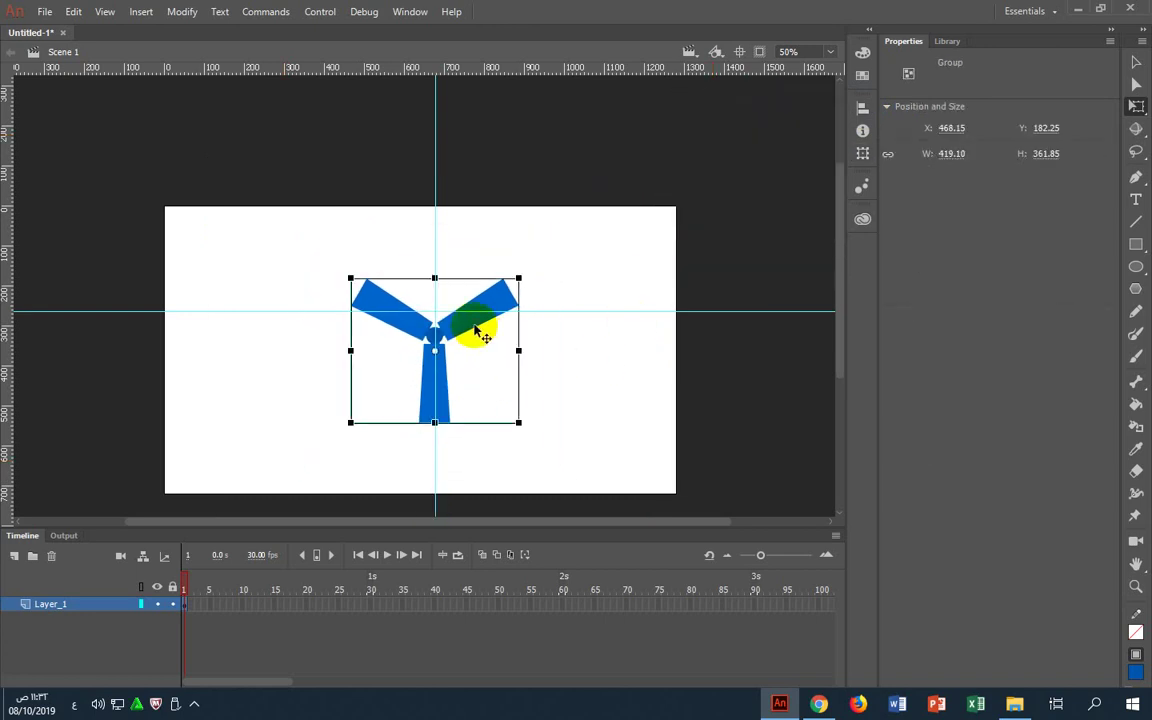
{"action": "left_click_drag", "start_coordinate": [435, 278], "coordinate": [469, 310]}
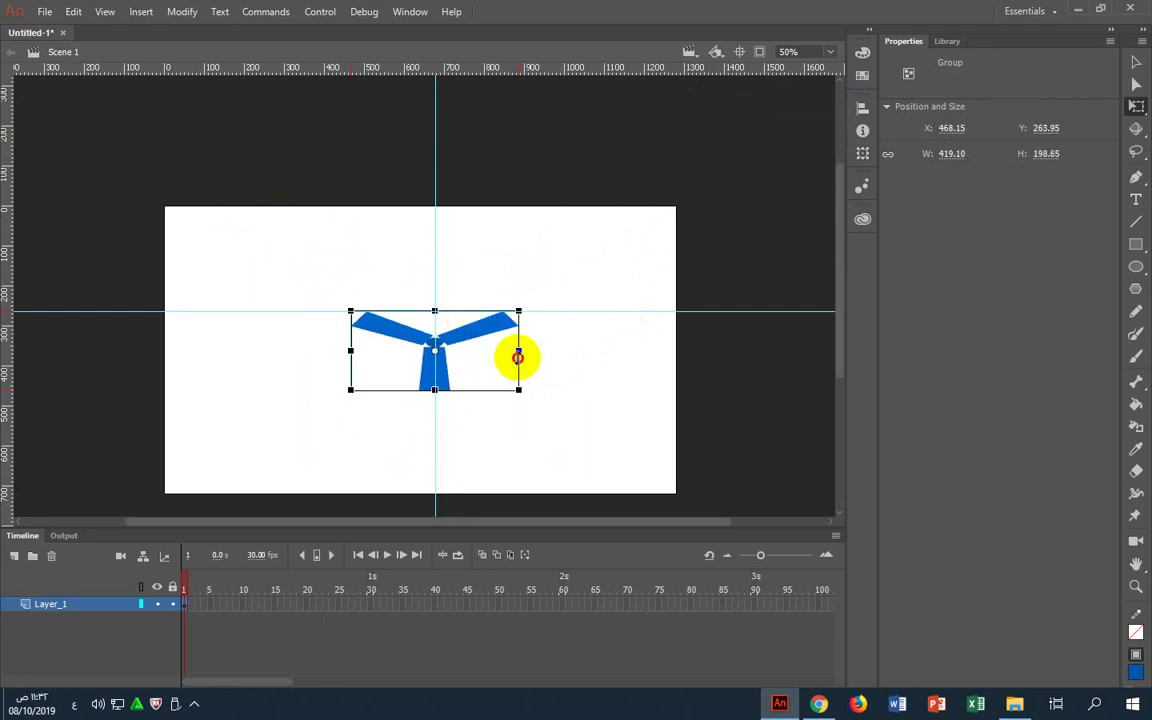
{"action": "left_click", "coordinate": [568, 359]}
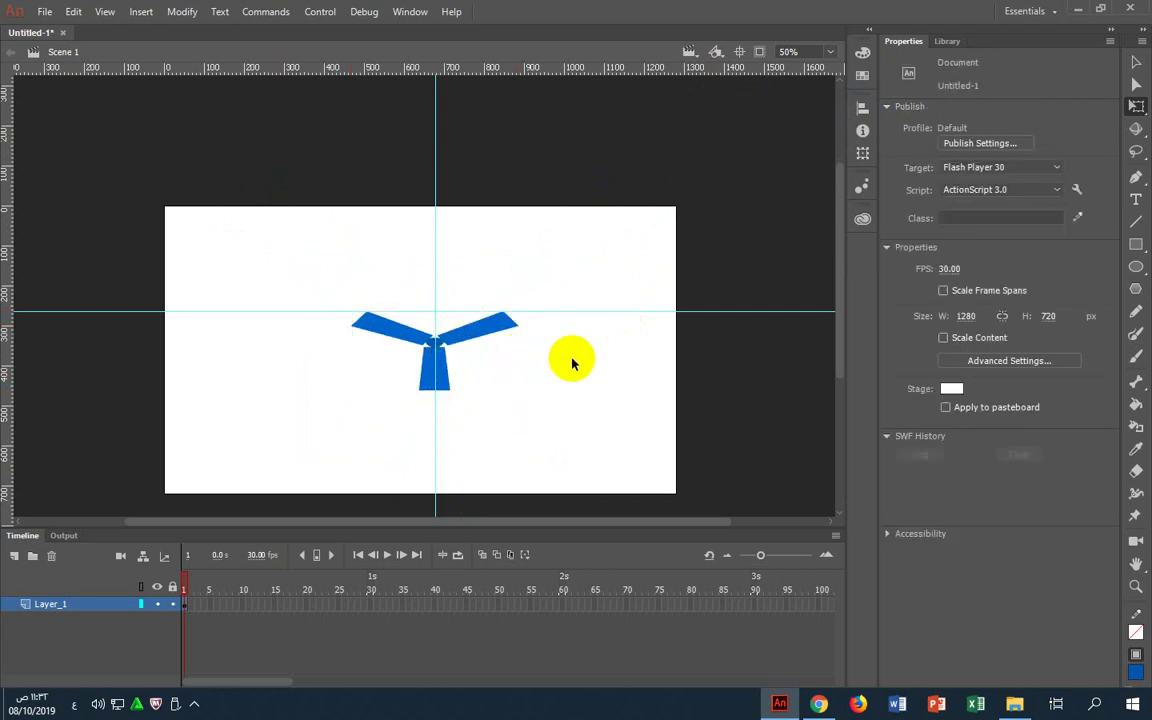
{"action": "left_click", "coordinate": [508, 340]}
{"action": "key", "text": "ctrl+z"}
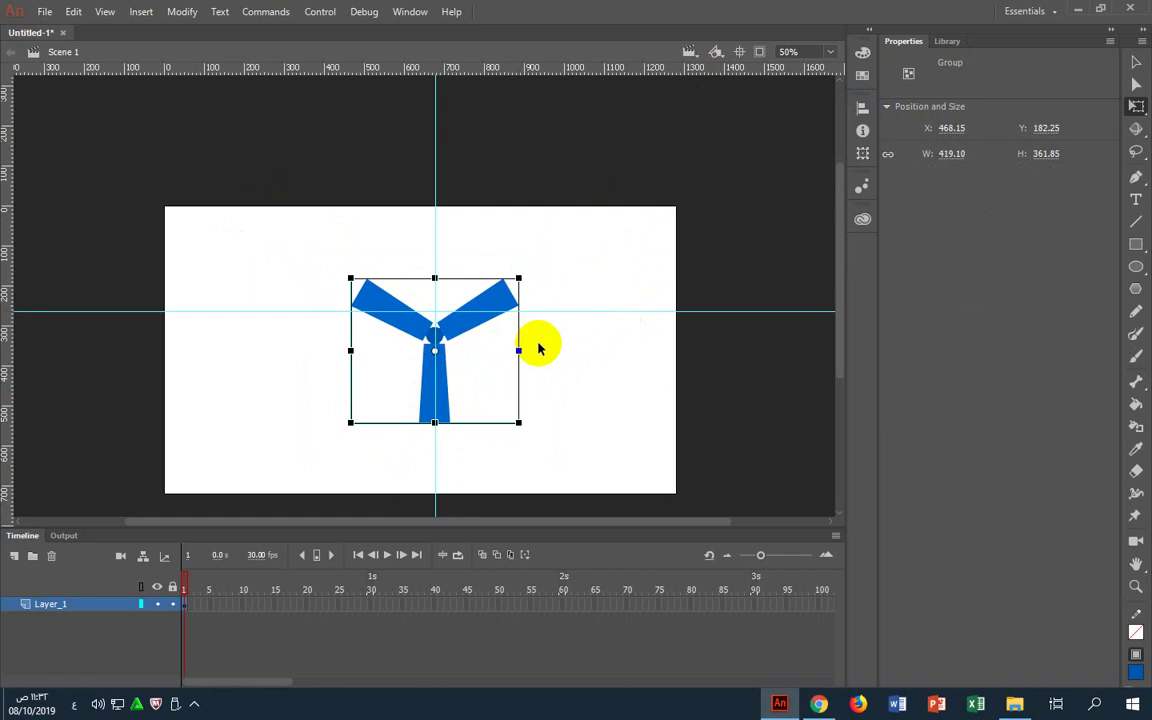
Try reducing only the group's vertical scale to 19%, and undo back to the unflattened group
{"action": "key", "text": "ctrl+t"}
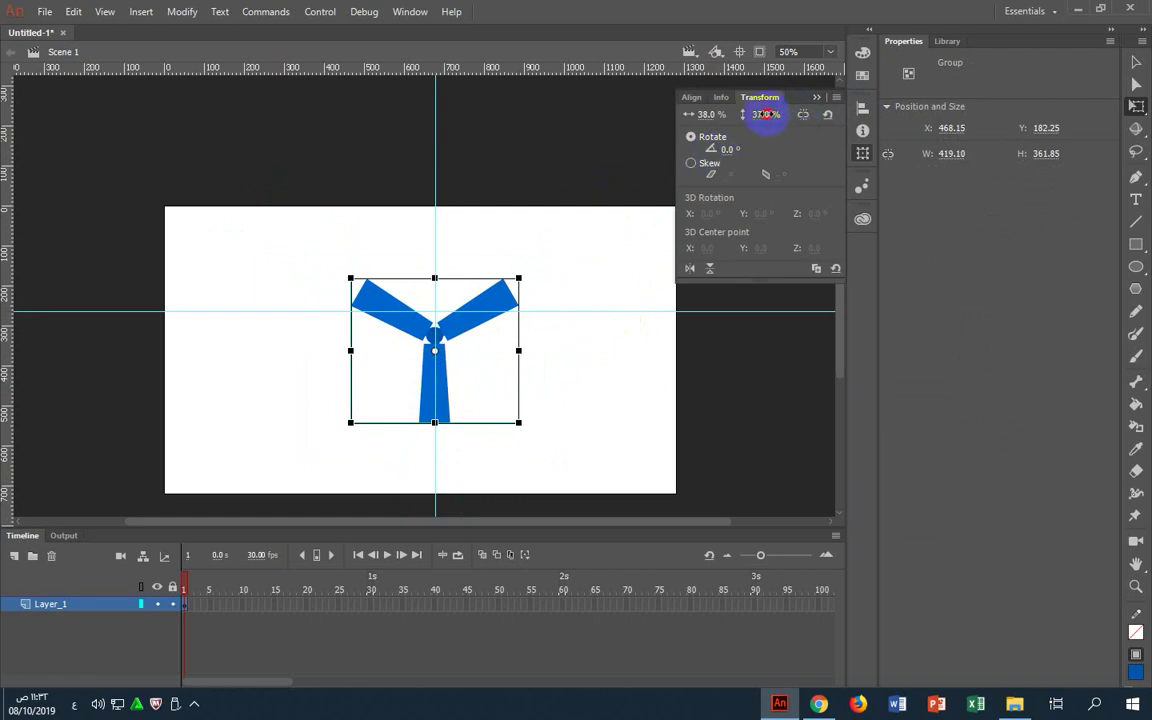
{"action": "mouse_move", "coordinate": [765, 114]}
{"action": "left_mouse_down"}
{"action": "mouse_move", "coordinate": [753, 113]}
{"action": "mouse_move", "coordinate": [759, 122]}
{"action": "left_mouse_up"}
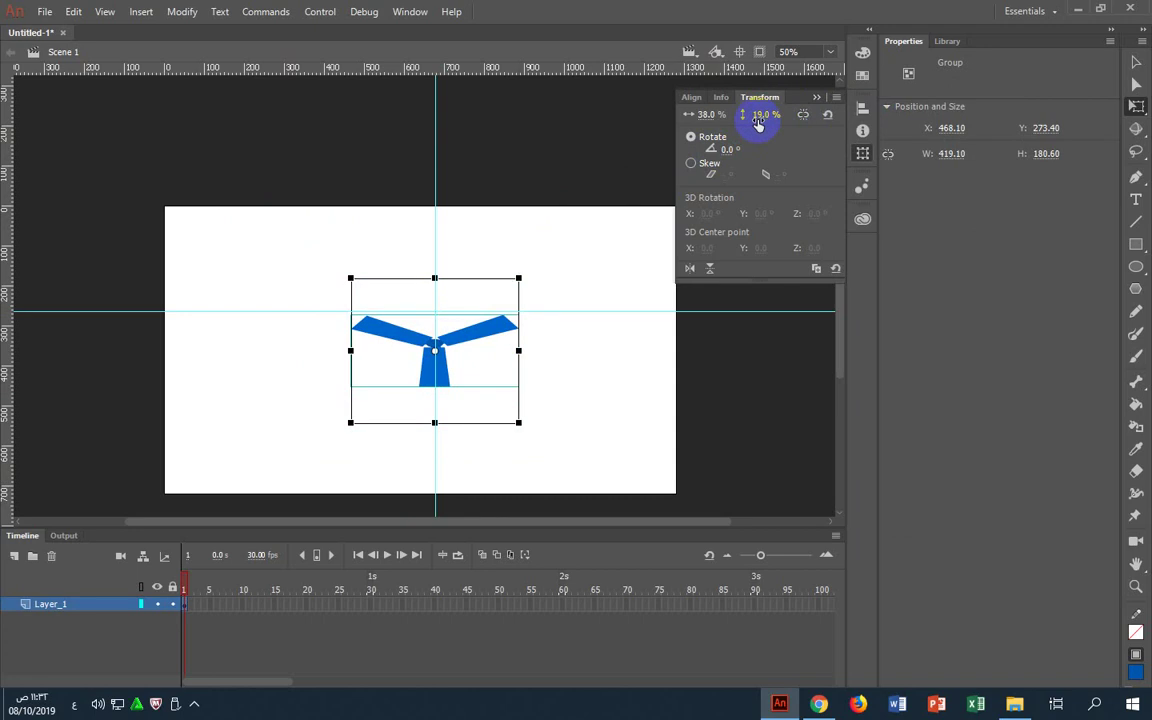
{"action": "left_click_drag", "start_coordinate": [757, 121], "coordinate": [755, 127]}
{"action": "key", "text": "ctrl+z"}
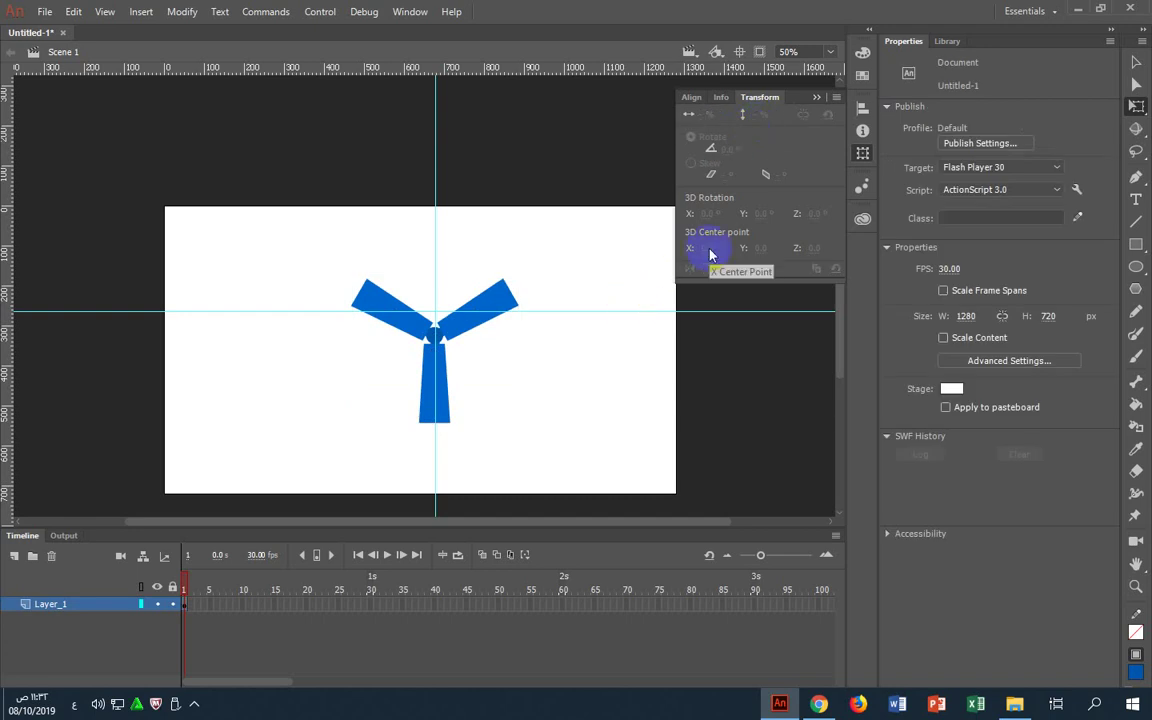
{"action": "key", "text": "ctrl+z"}
{"action": "key", "text": "ctrl+z"}
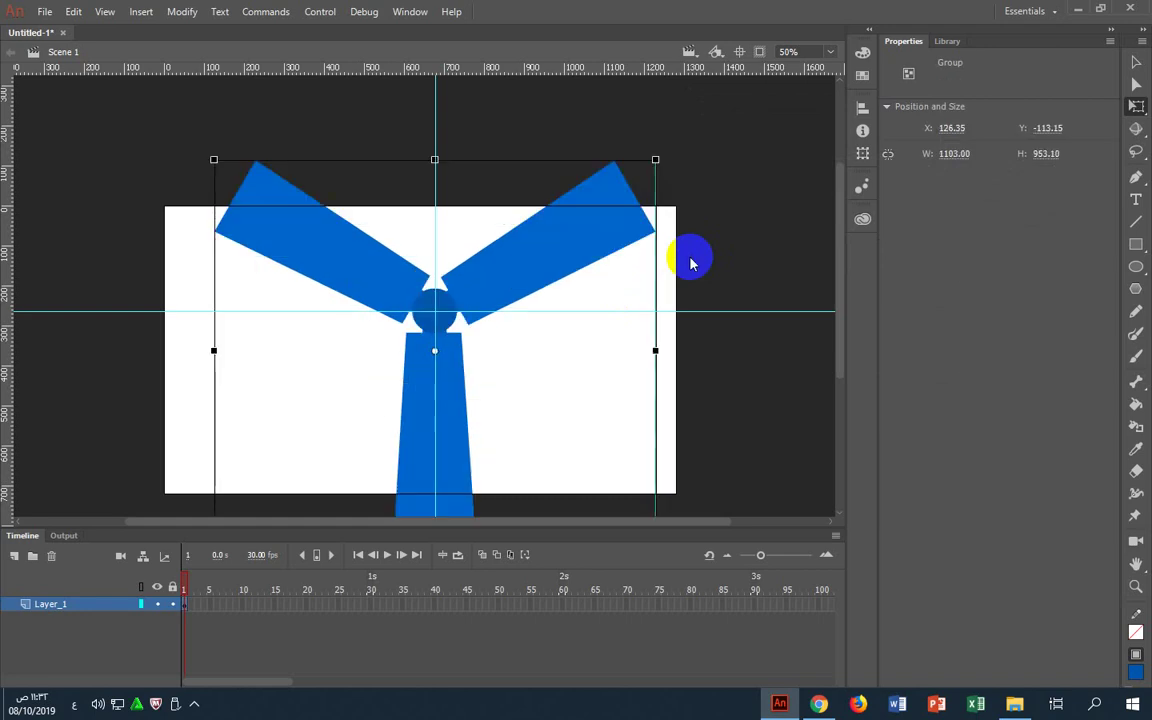
{"action": "key", "text": "ctrl+z"}
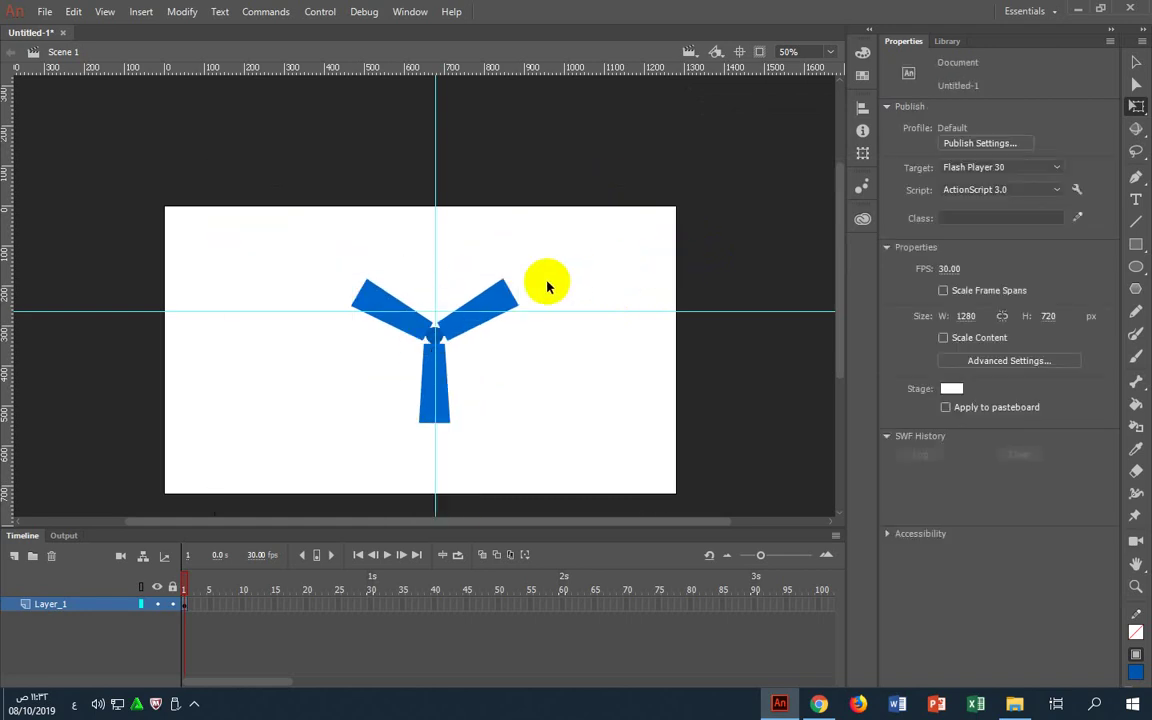
Flatten the three-armed group vertically and flip it upside down, to a height of about 143 px at full width
{"action": "left_click", "coordinate": [476, 300]}
{"action": "left_click_drag", "start_coordinate": [434, 278], "coordinate": [434, 297]}
{"action": "left_click", "coordinate": [546, 368]}
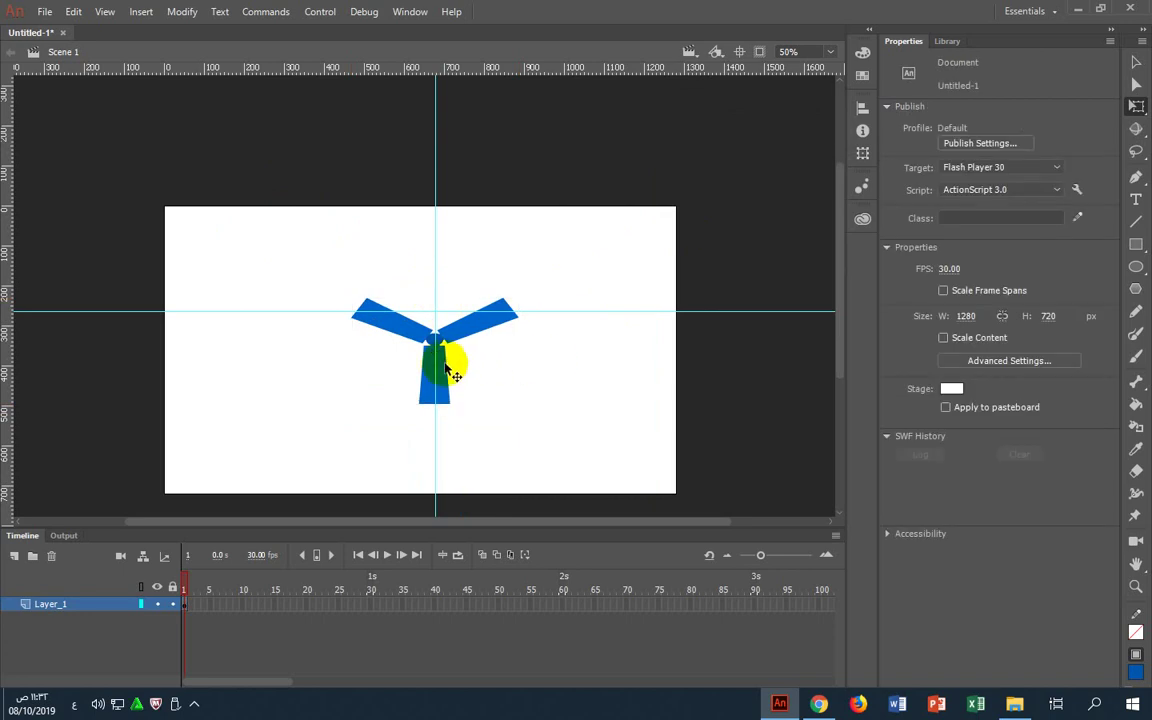
{"action": "left_click", "coordinate": [451, 372]}
{"action": "left_click_drag", "start_coordinate": [429, 399], "coordinate": [453, 321]}
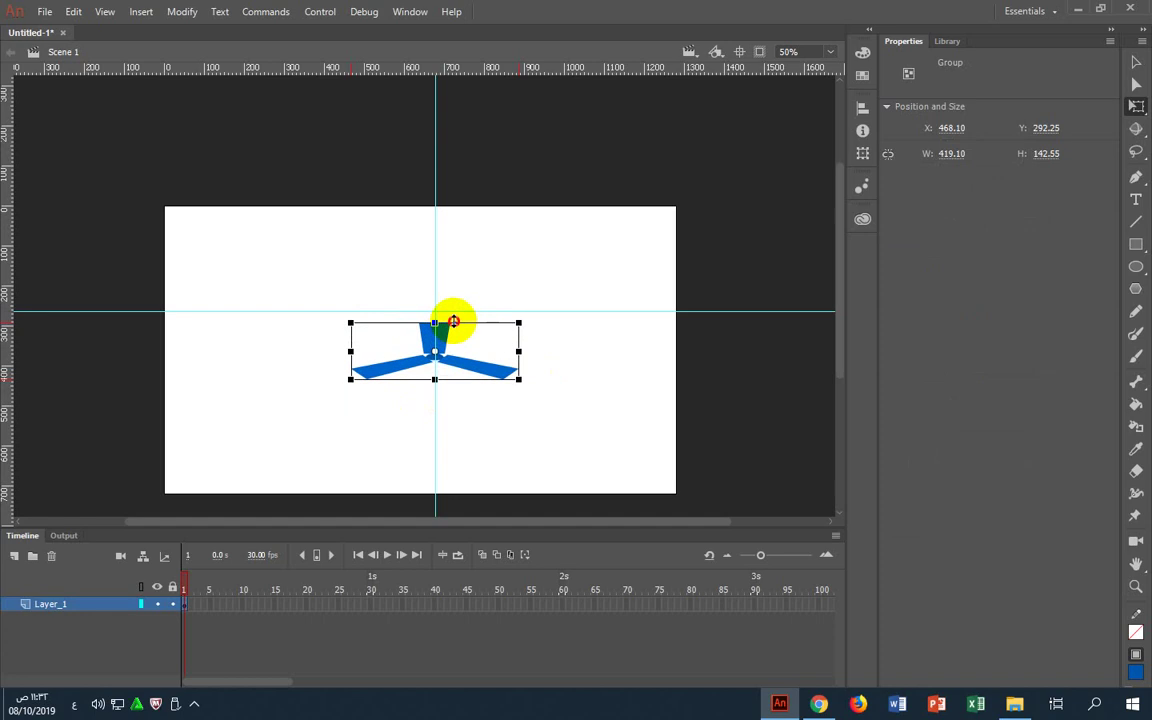
{"action": "left_click", "coordinate": [560, 343]}
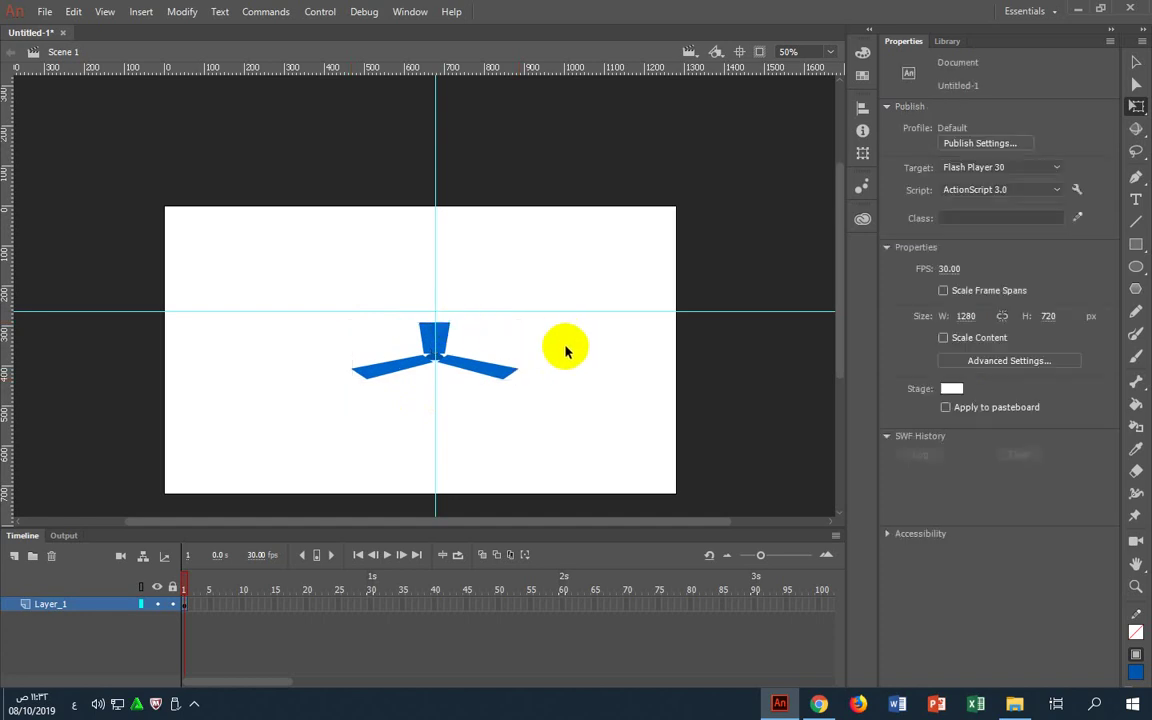
Move the flattened group's transformation point to the centre of the darker oval where the arms meet
{"action": "left_click", "coordinate": [795, 51]}
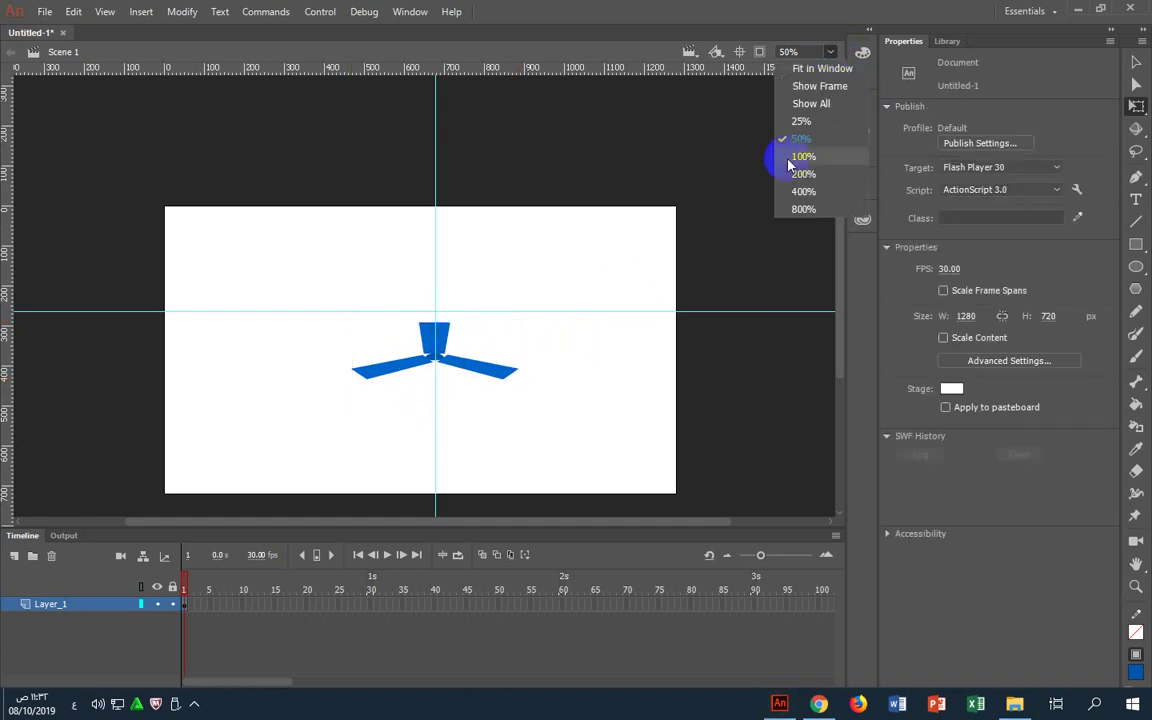
{"action": "left_click", "coordinate": [792, 189]}
{"action": "left_click", "coordinate": [630, 295]}
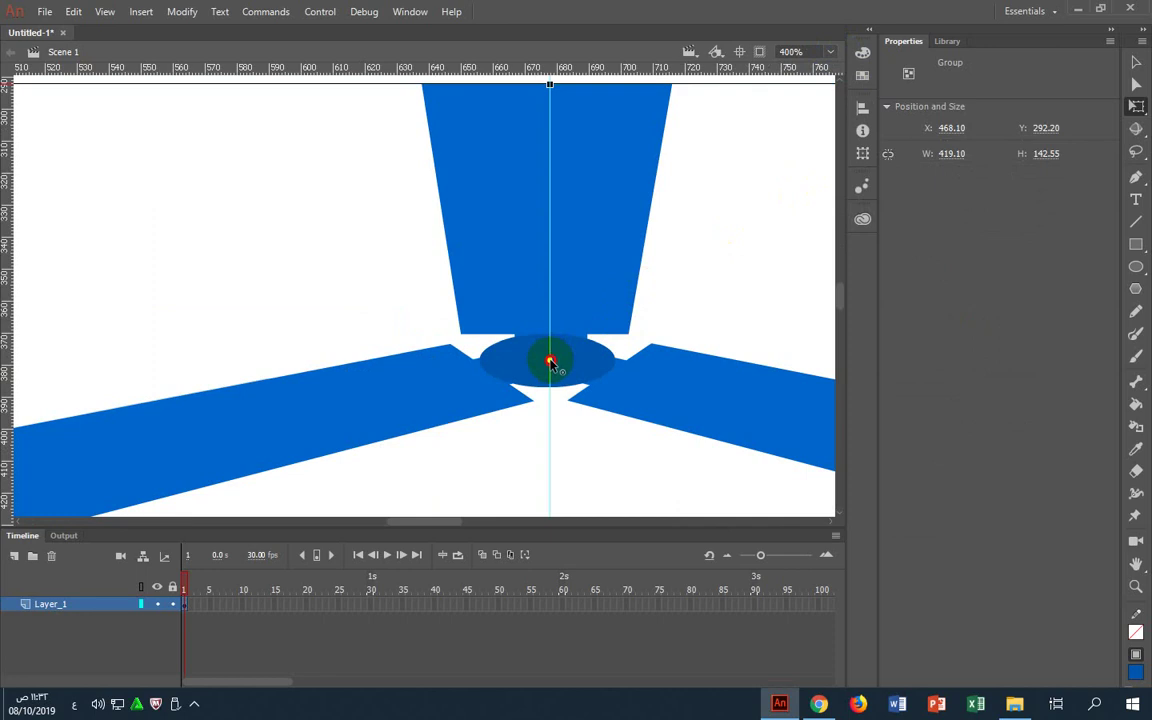
{"action": "left_click", "coordinate": [830, 51]}
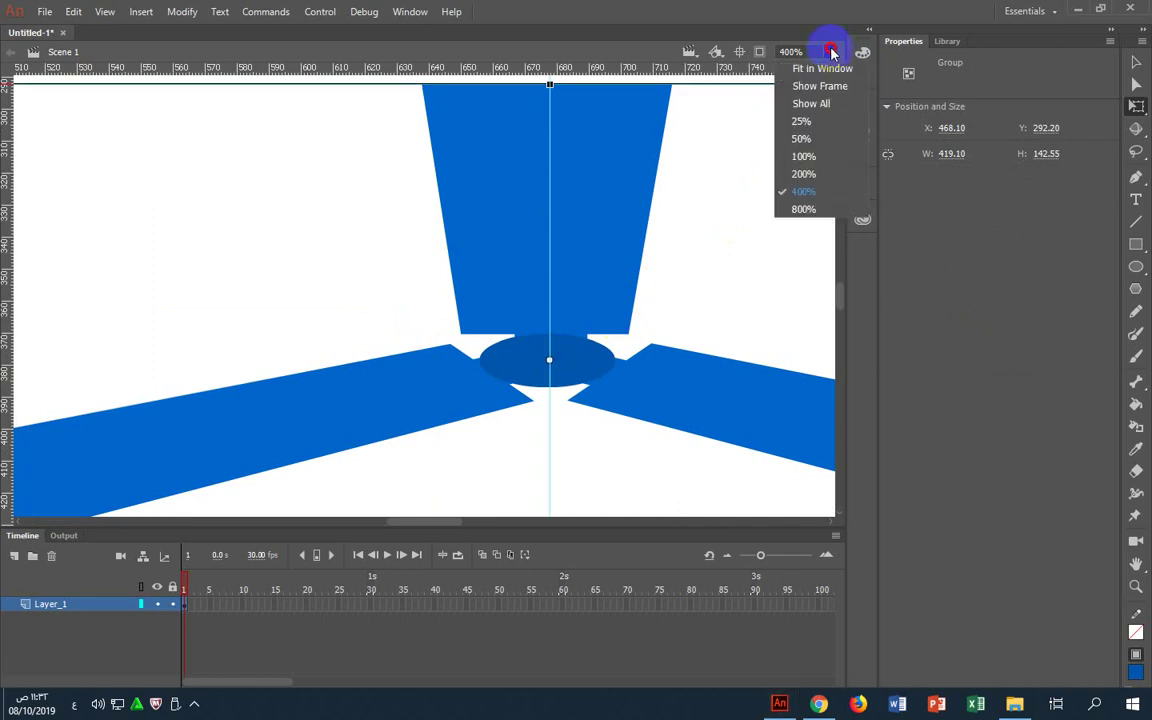
{"action": "left_click", "coordinate": [803, 156]}
{"action": "left_click", "coordinate": [540, 275]}
{"action": "right_click", "coordinate": [466, 272]}
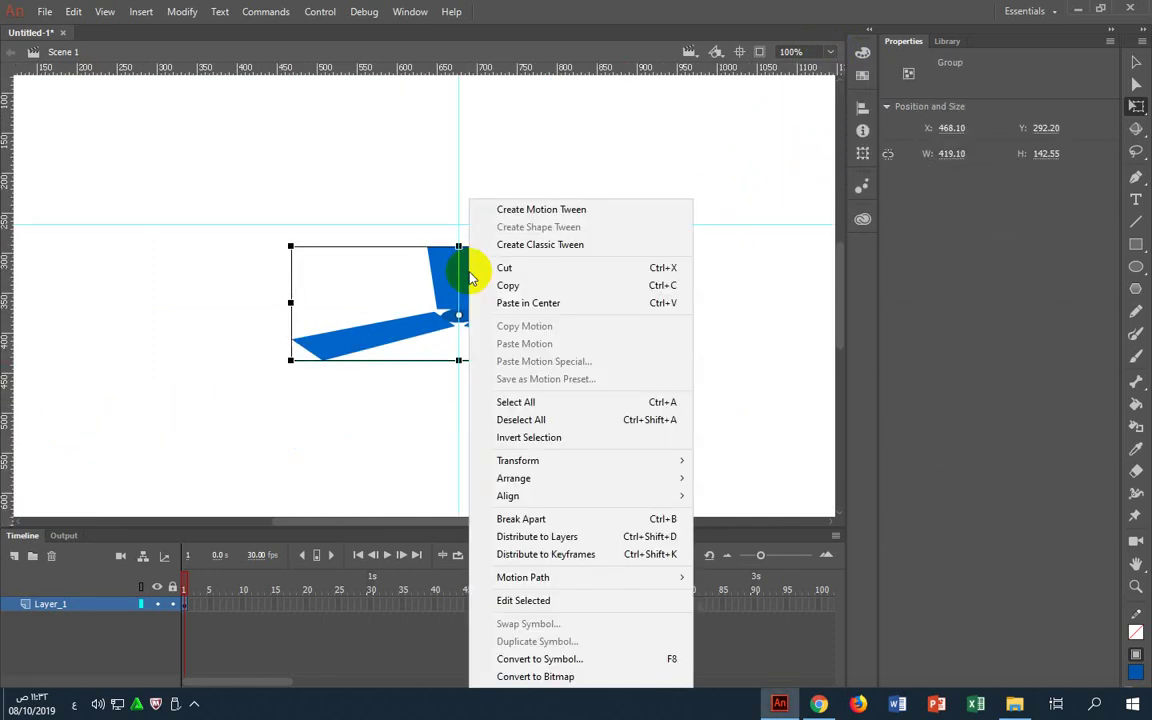
{"action": "mouse_move", "coordinate": [553, 460]}
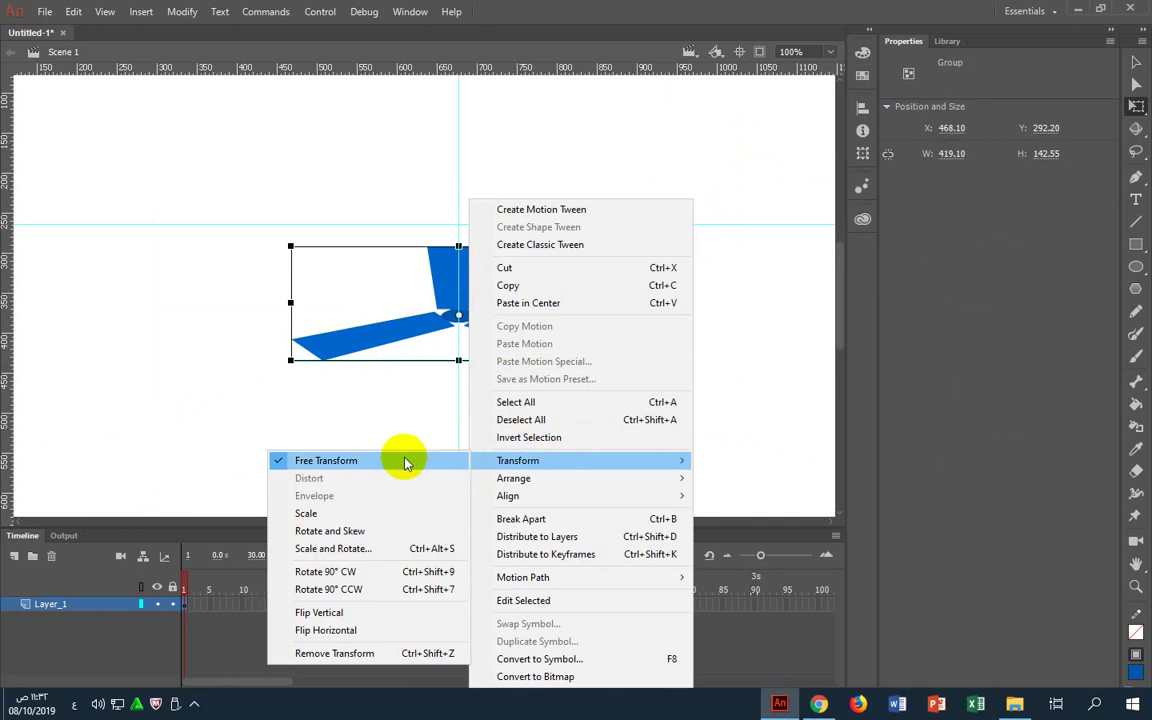
{"action": "left_click", "coordinate": [399, 432]}
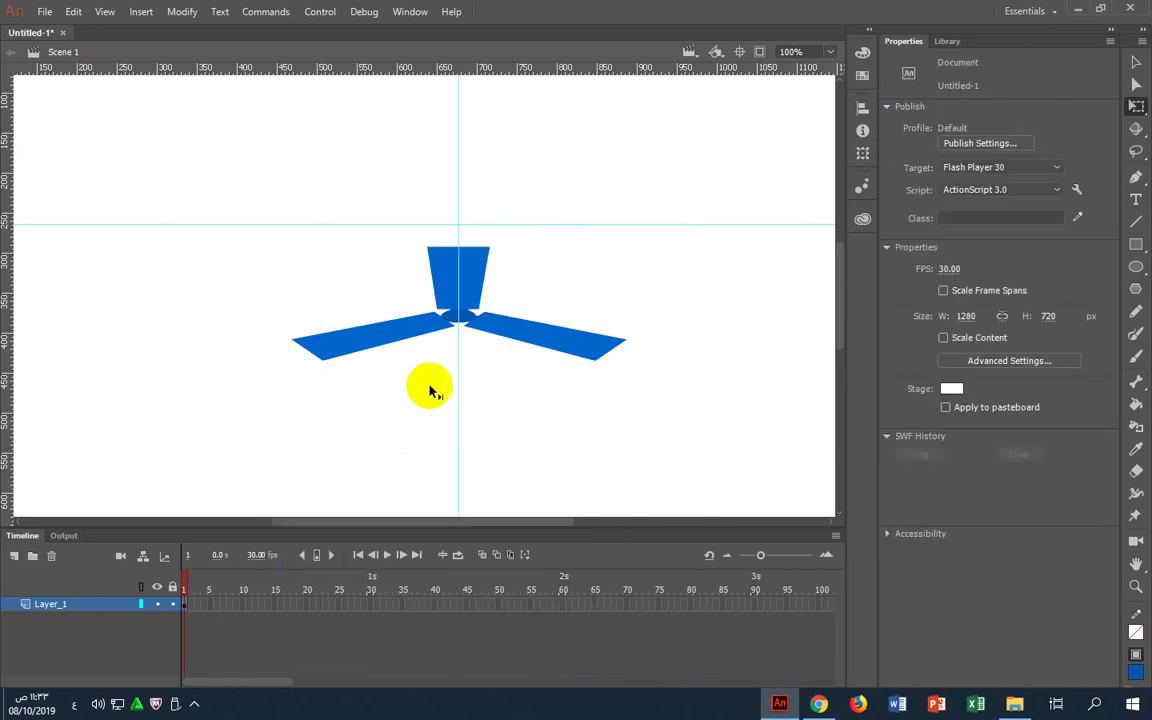
Create a motion tween on the flattened group from frame 1, converting it to a symbol, and move its transformation point to the hub
{"action": "left_click", "coordinate": [482, 292]}
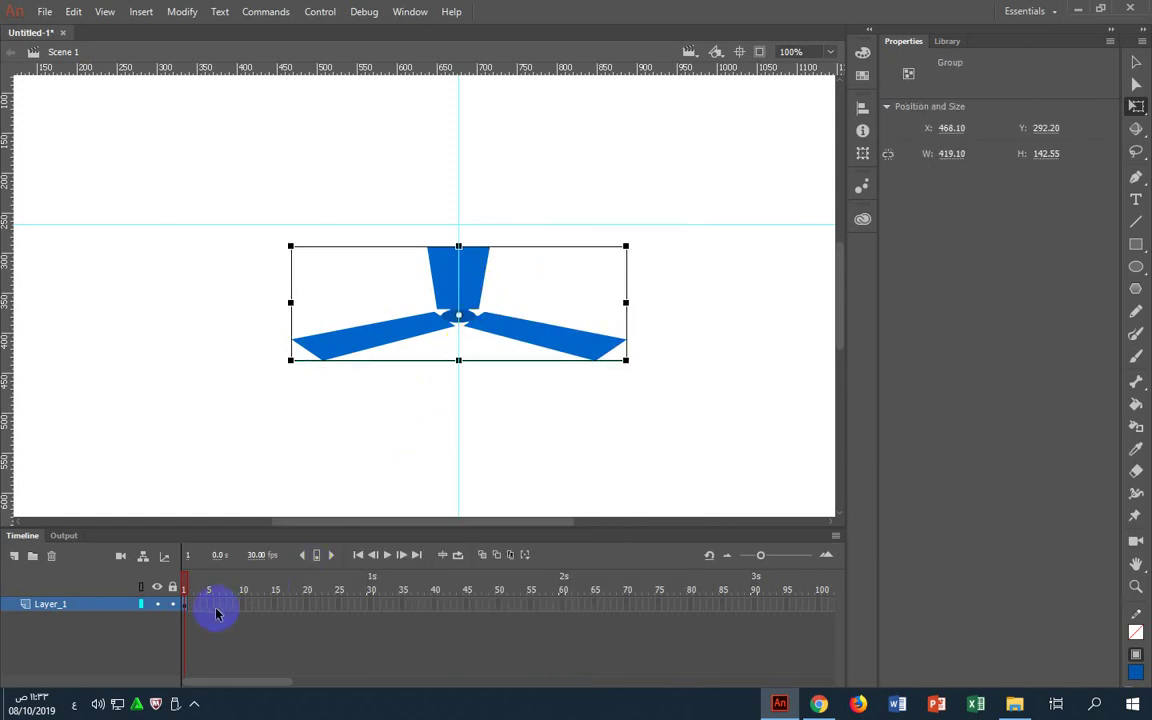
{"action": "left_click", "coordinate": [185, 605]}
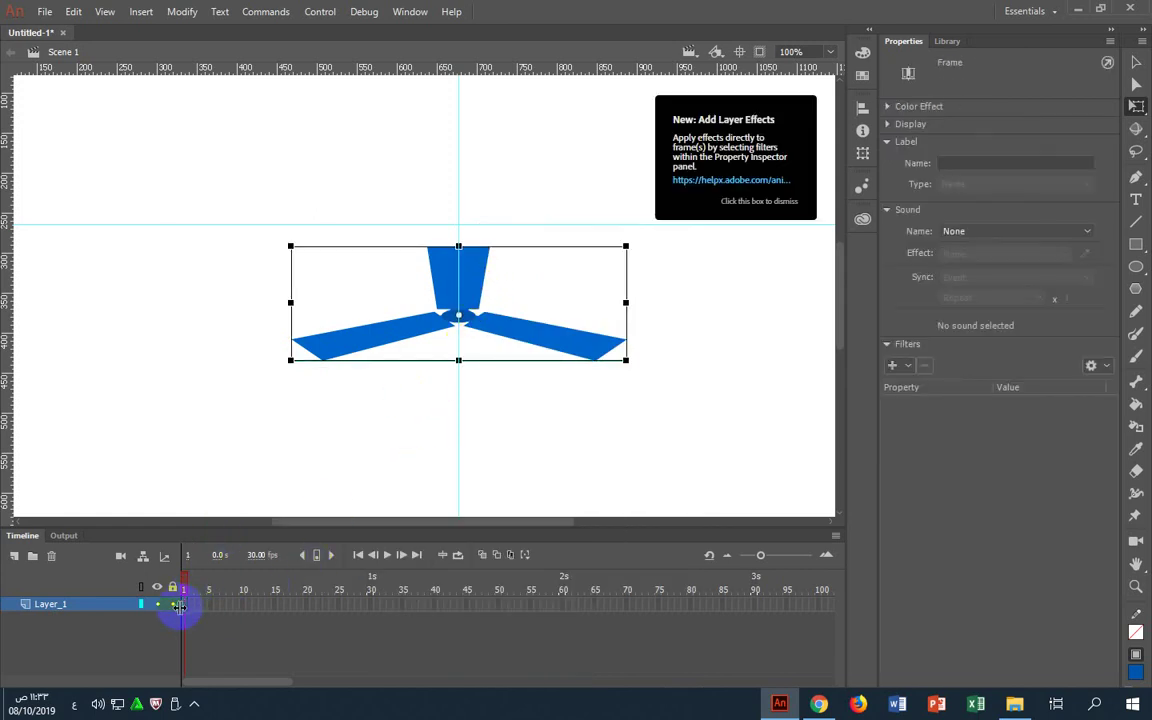
{"action": "right_click", "coordinate": [184, 609]}
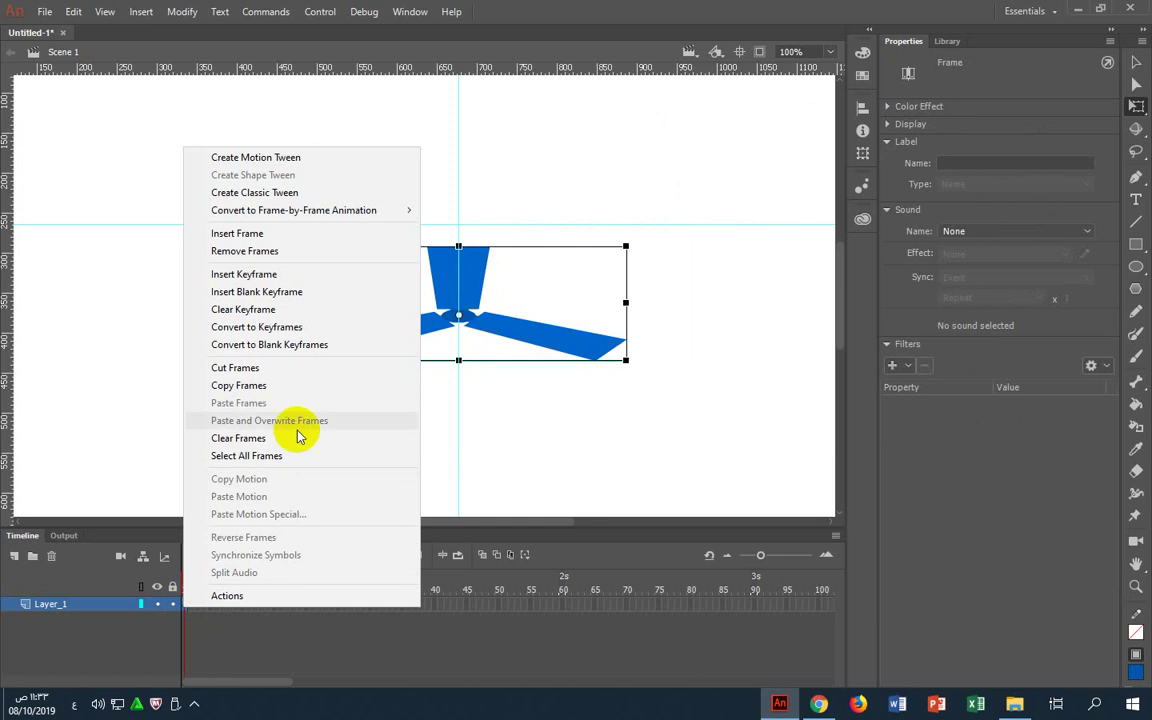
{"action": "left_click", "coordinate": [322, 158]}
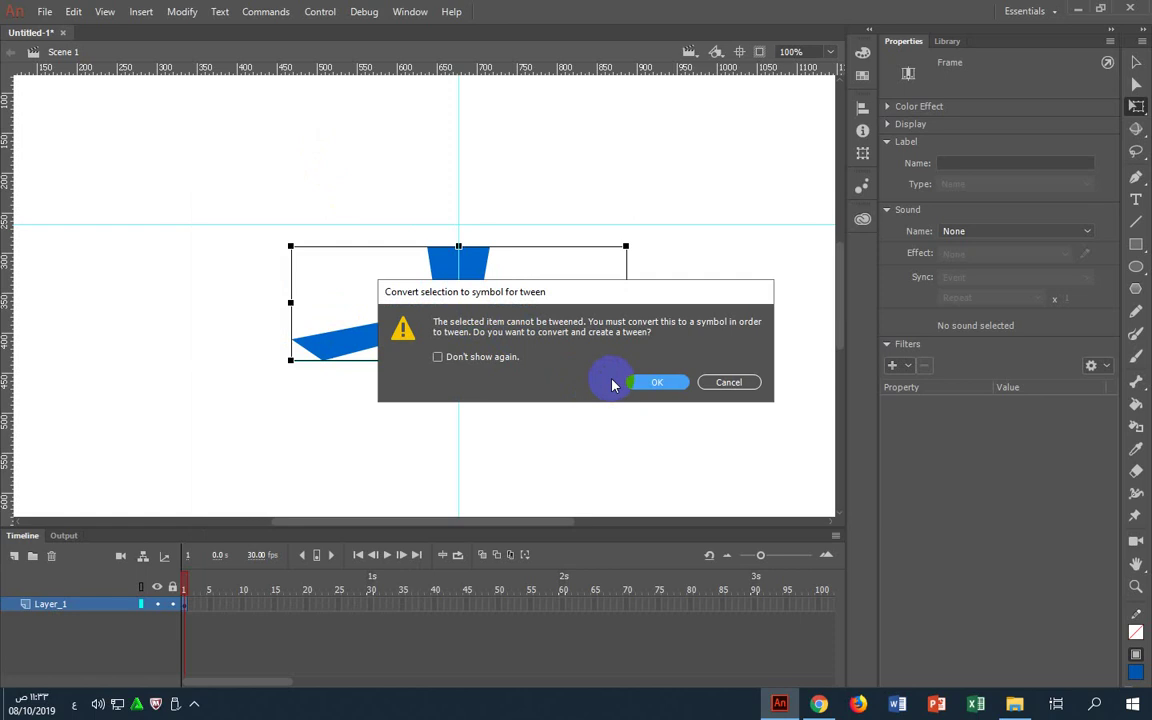
{"action": "left_click", "coordinate": [643, 384]}
{"action": "left_click", "coordinate": [458, 306]}
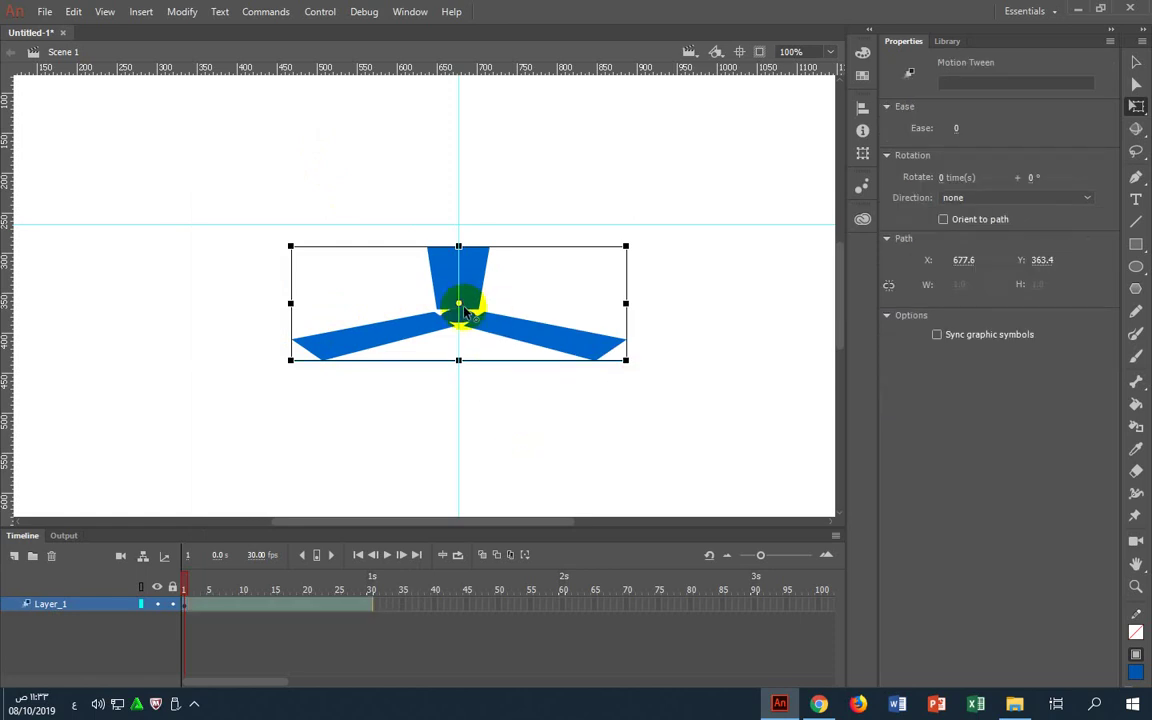
{"action": "left_click", "coordinate": [463, 310]}
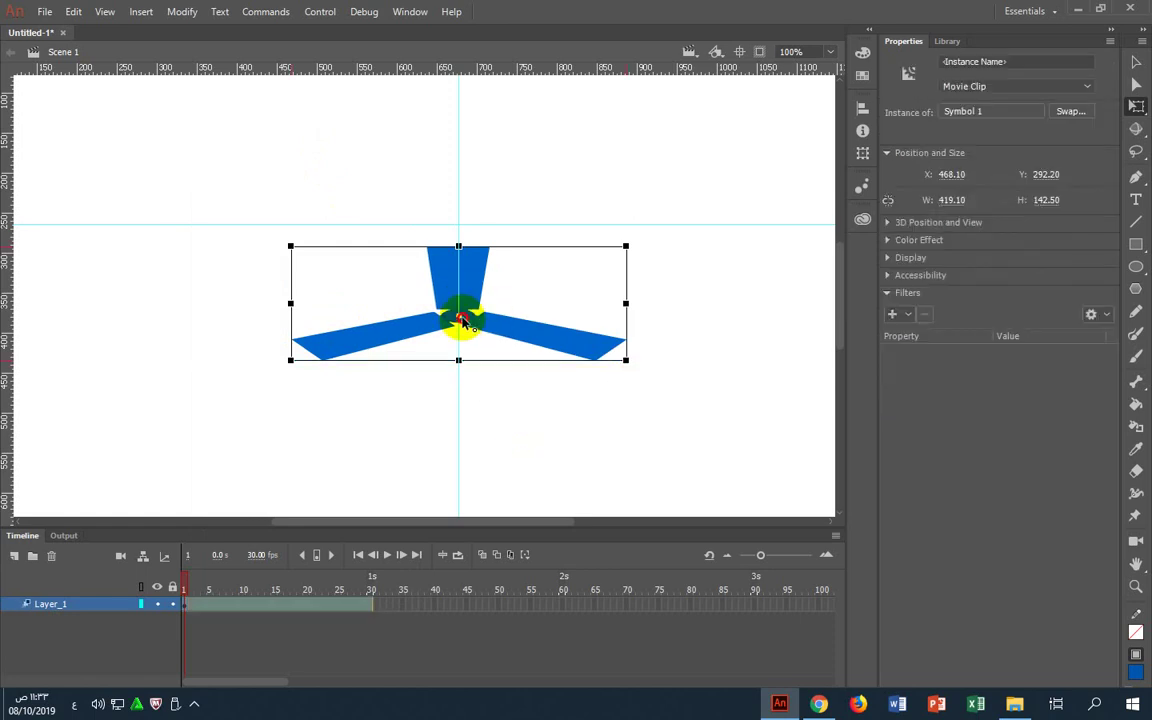
Try to rotate the flattened fan symbol nearly half a turn around its hub at frame 30
{"action": "left_click", "coordinate": [190, 583]}
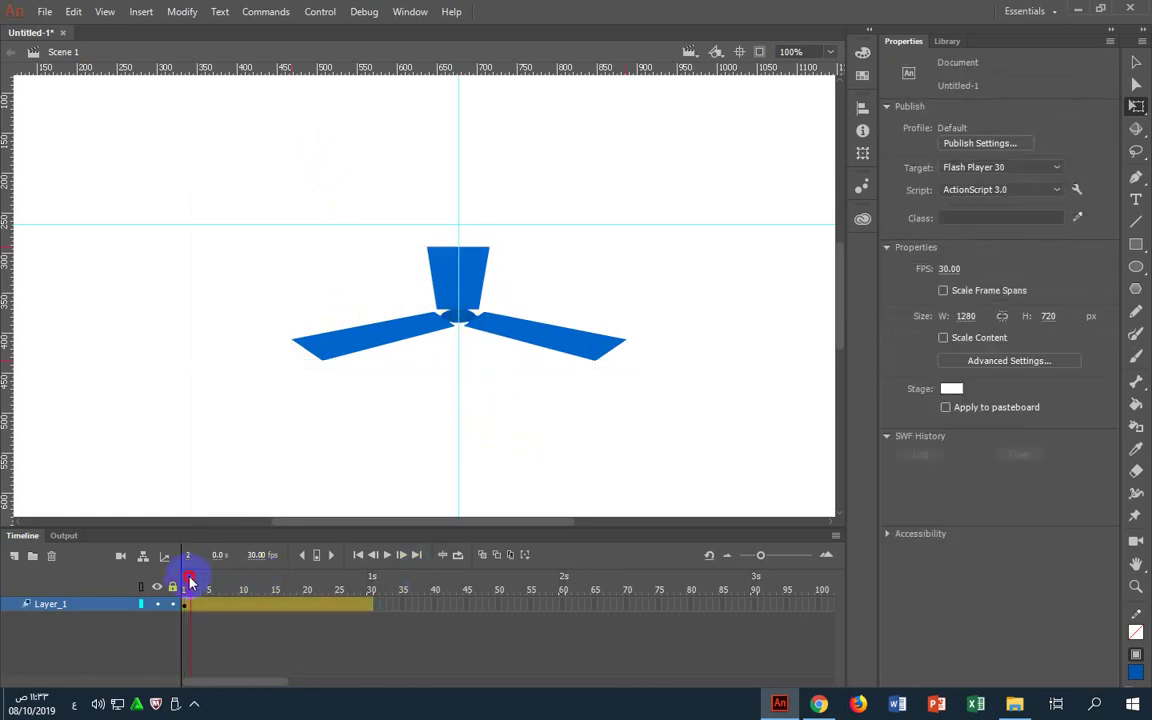
{"action": "left_click_drag", "start_coordinate": [190, 583], "coordinate": [378, 581]}
{"action": "left_click", "coordinate": [303, 606]}
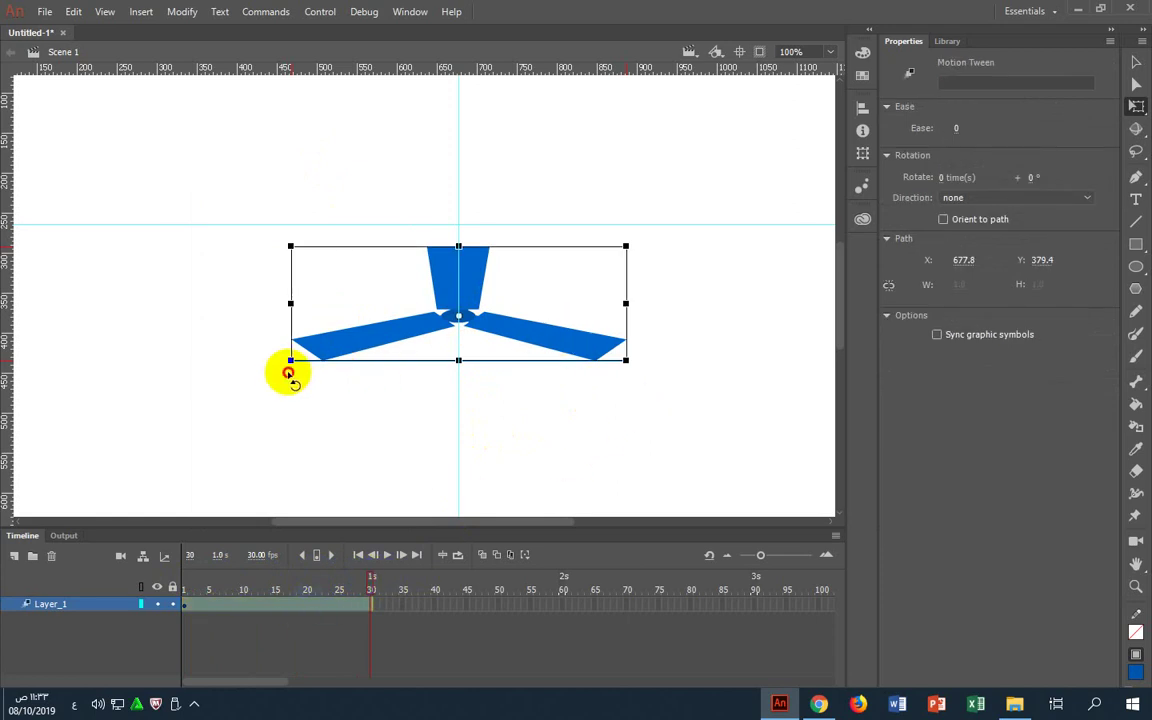
{"action": "left_click_drag", "start_coordinate": [288, 373], "coordinate": [545, 318]}
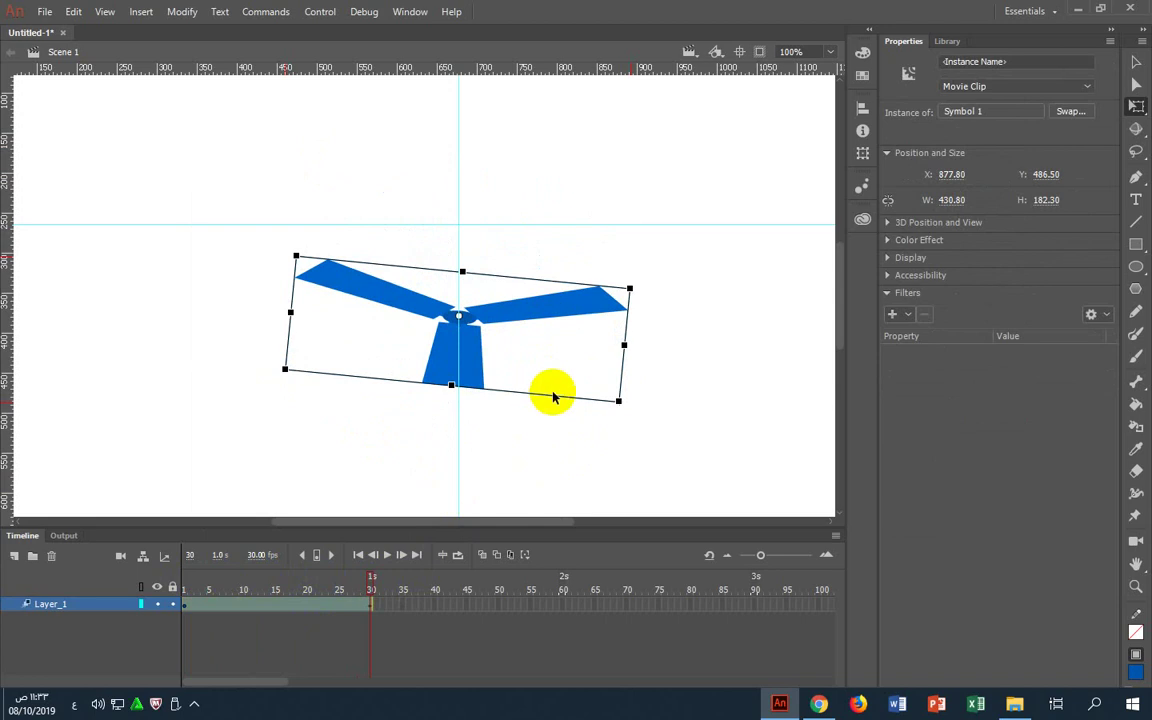
Undo the frame 30 rotation, the motion tween and the group's flattening, back to the full-height three-armed group
{"action": "left_click", "coordinate": [554, 399]}
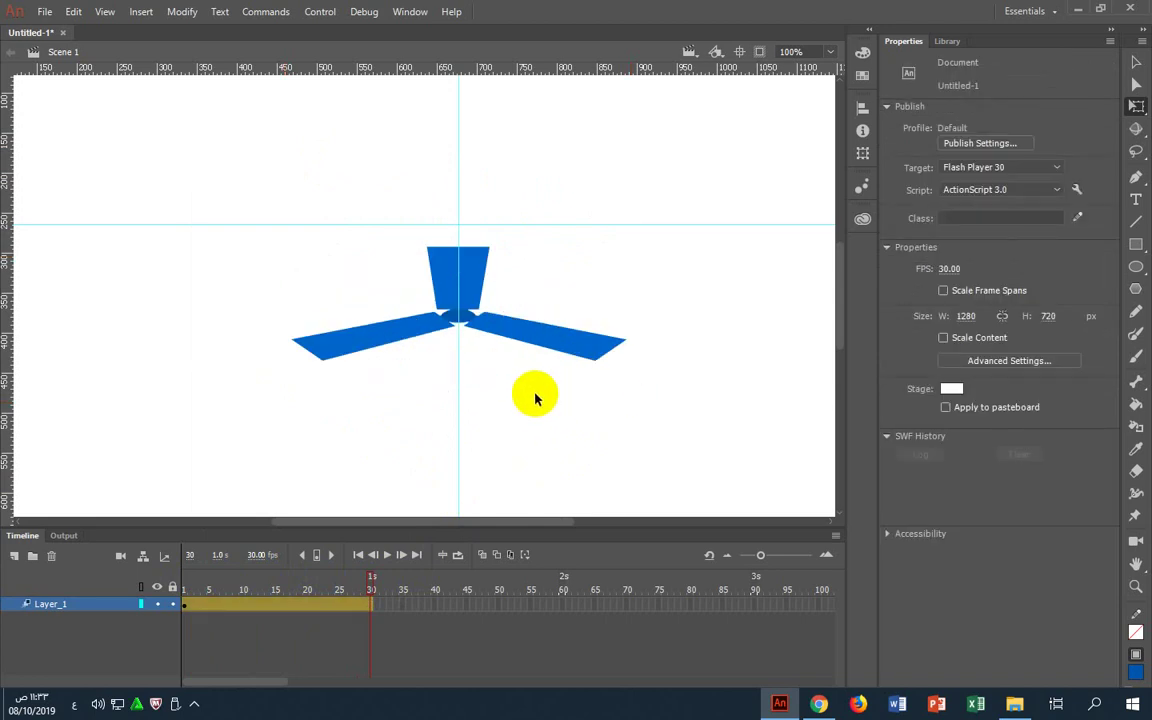
{"action": "left_click", "coordinate": [477, 281]}
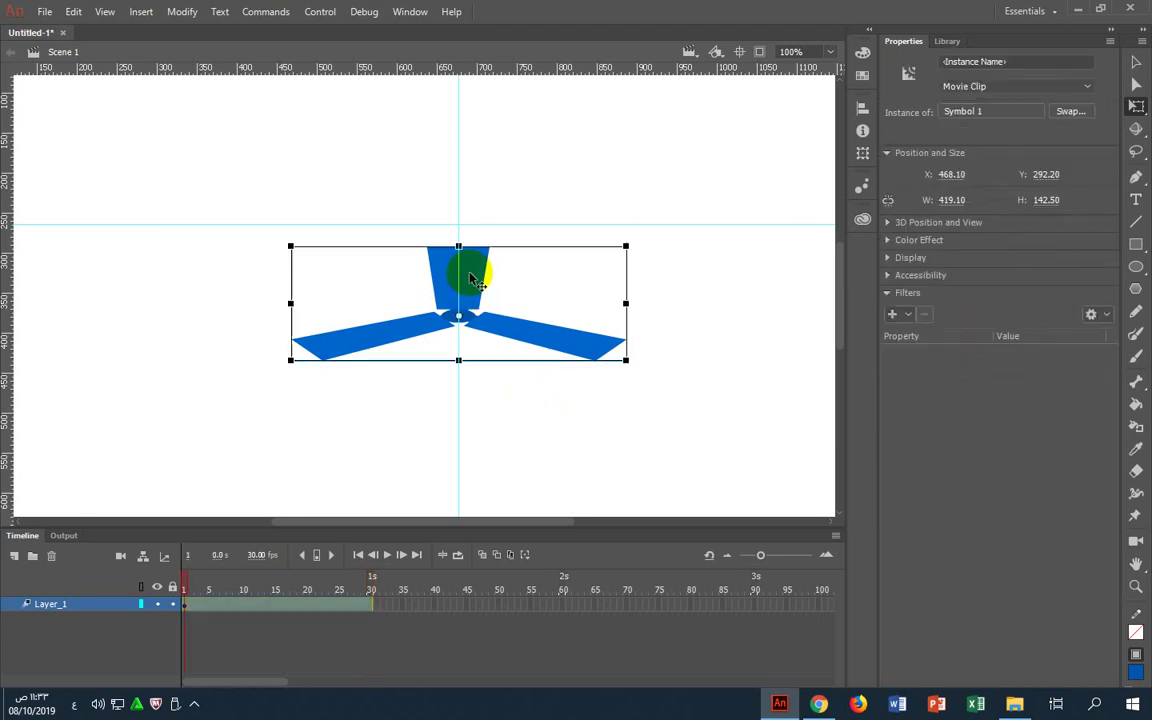
{"action": "double_click", "coordinate": [477, 281]}
{"action": "left_click", "coordinate": [472, 281]}
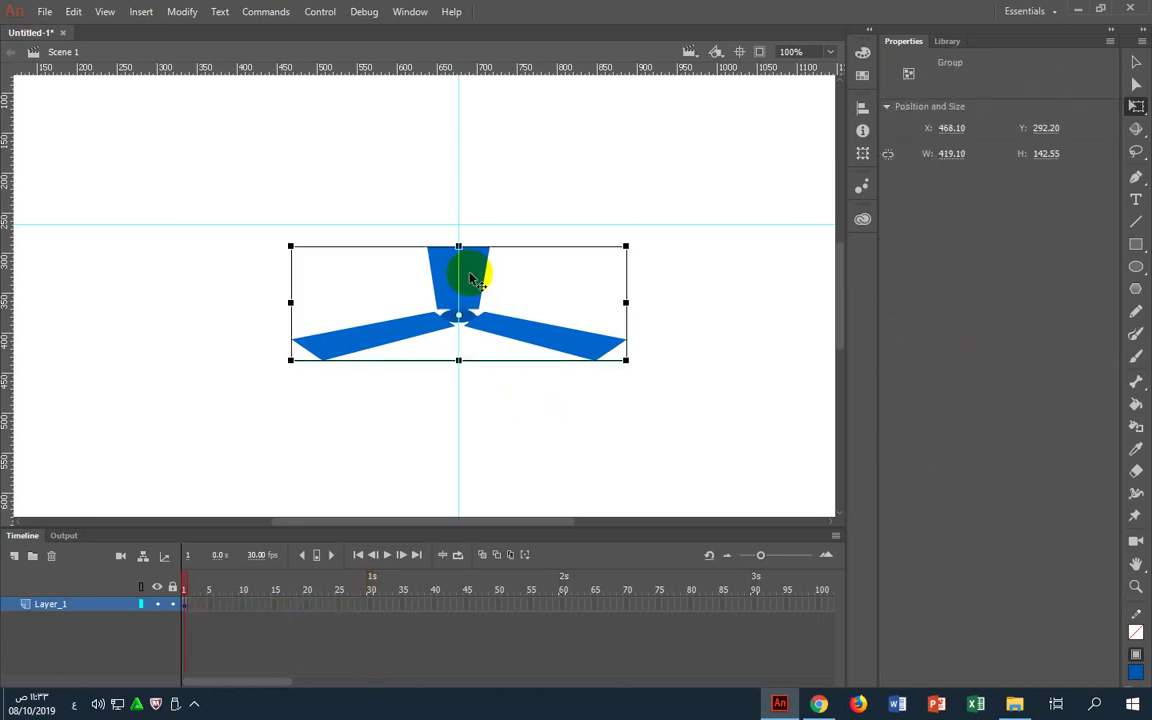
{"action": "key", "text": "Escape"}
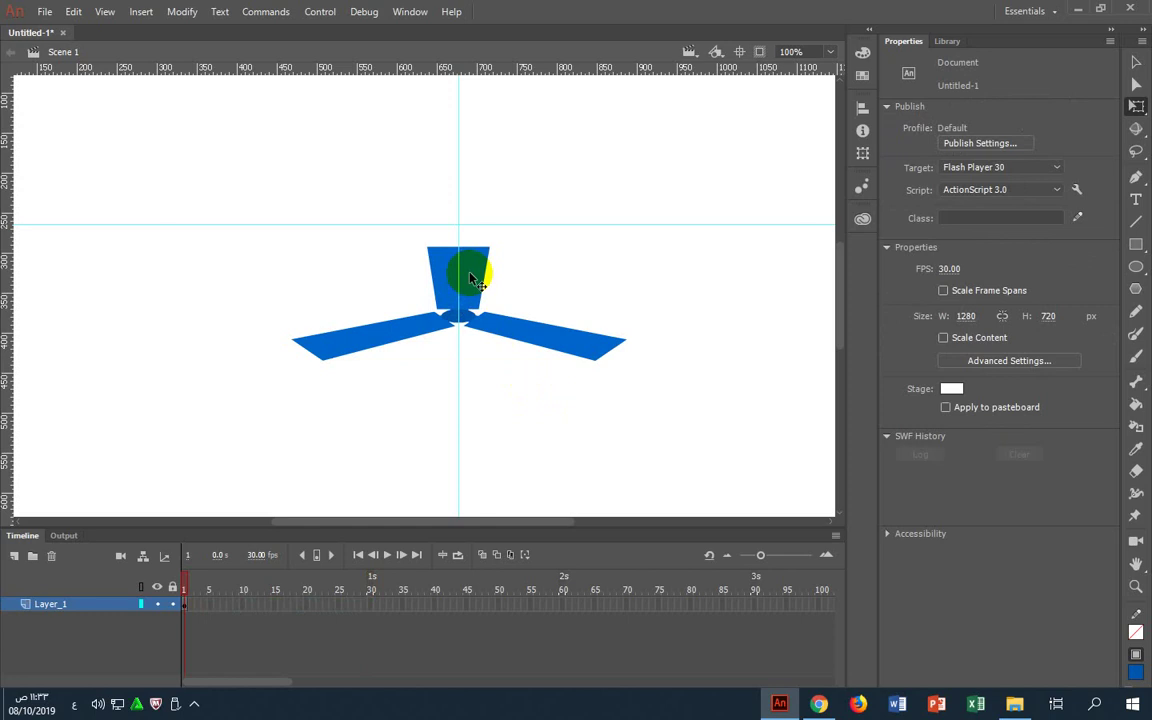
{"action": "left_click", "coordinate": [472, 281]}
{"action": "key", "text": "ctrl+z"}
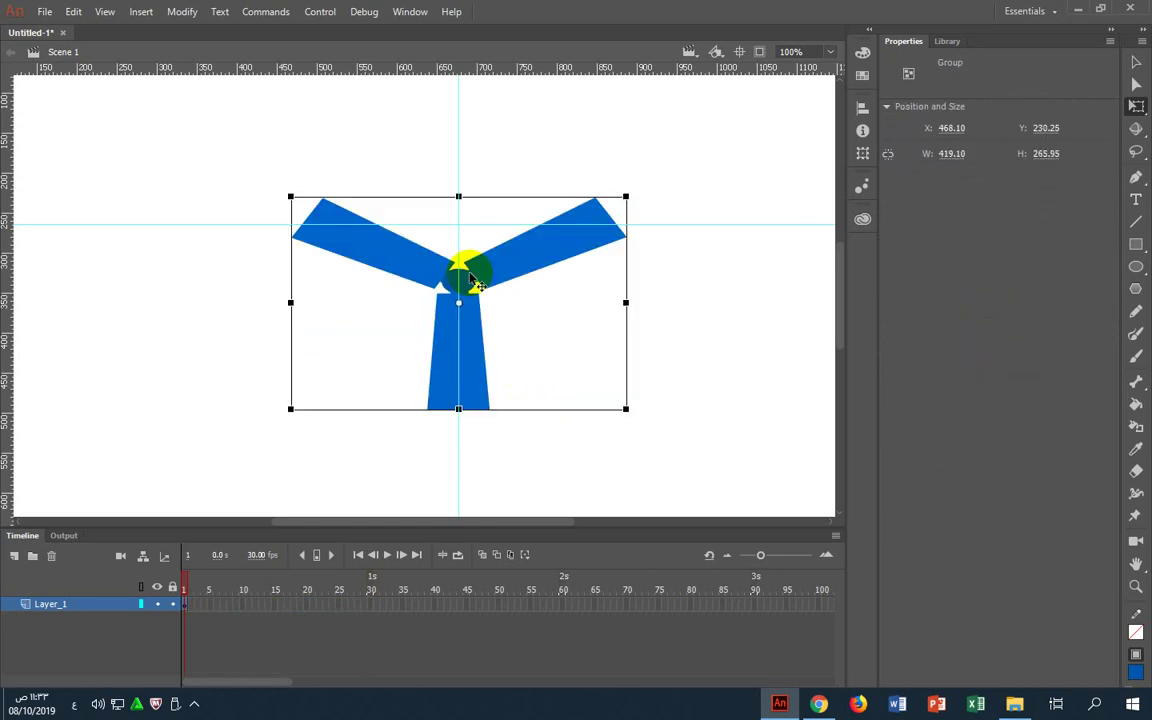
Move the unflattened group's transformation point to the centre of the darker hub circle
{"action": "left_click", "coordinate": [533, 275]}
{"action": "left_click", "coordinate": [539, 261]}
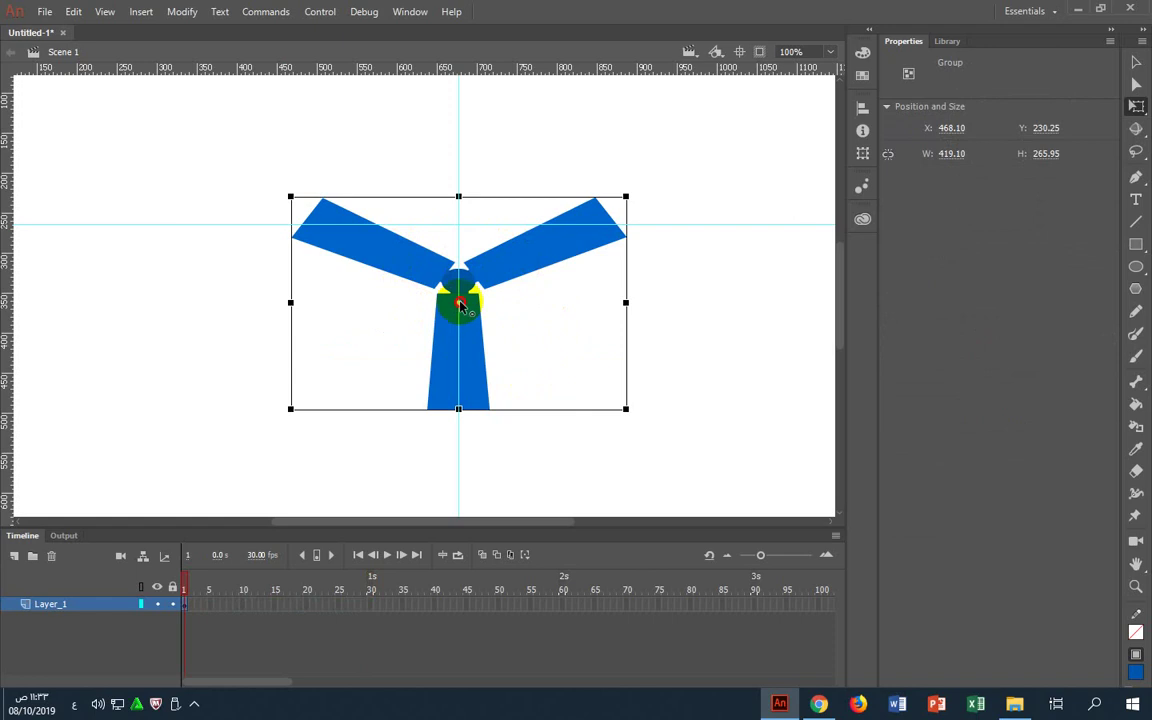
{"action": "left_click_drag", "start_coordinate": [459, 303], "coordinate": [459, 285]}
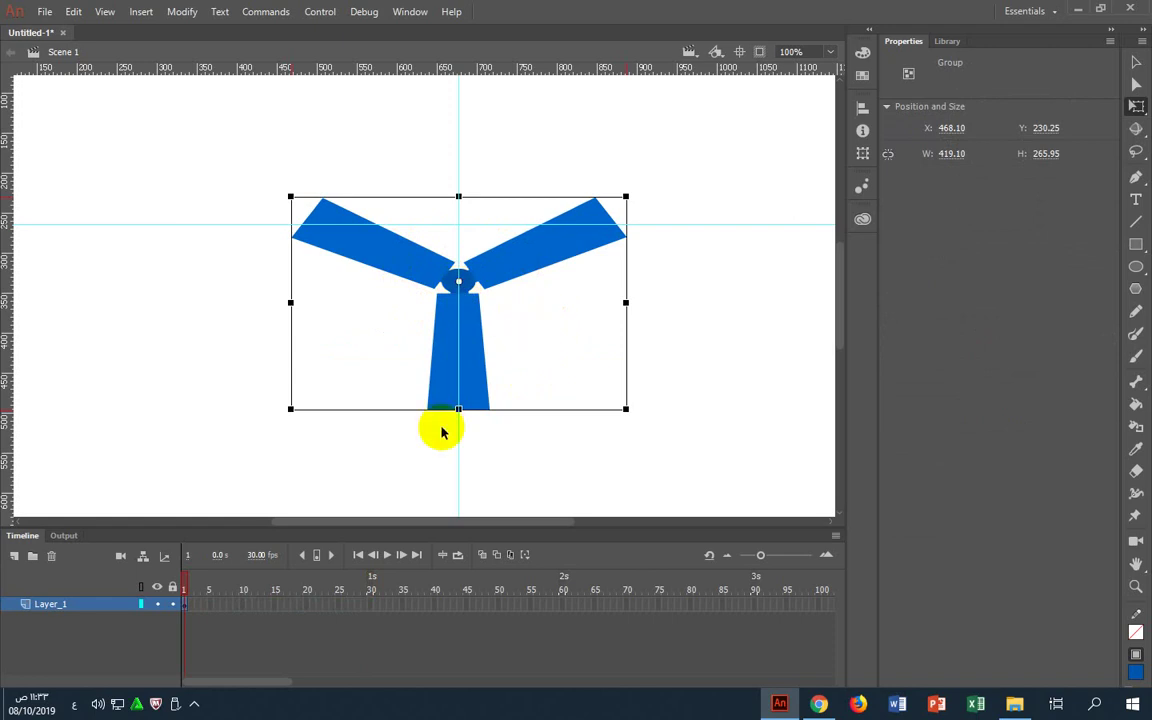
Create a motion tween on the unflattened group, converting it to a symbol, and place its transformation point on the hub at frame 30
{"action": "right_click", "coordinate": [185, 605]}
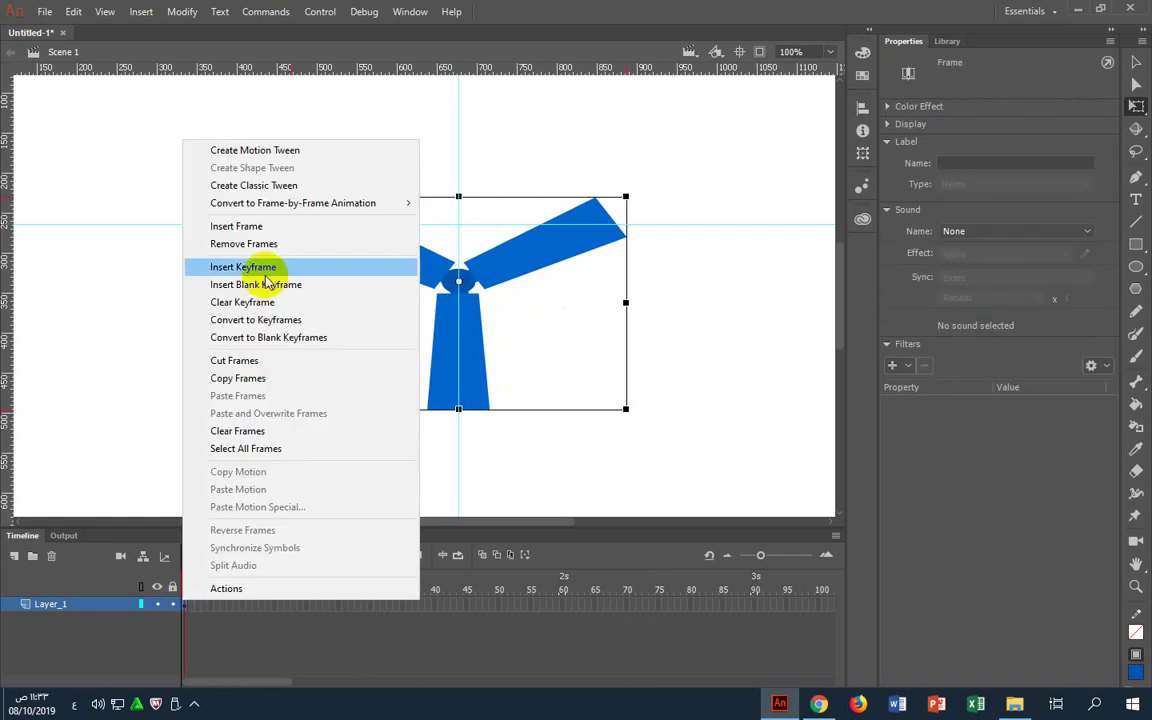
{"action": "left_click", "coordinate": [270, 150]}
{"action": "left_click", "coordinate": [652, 382]}
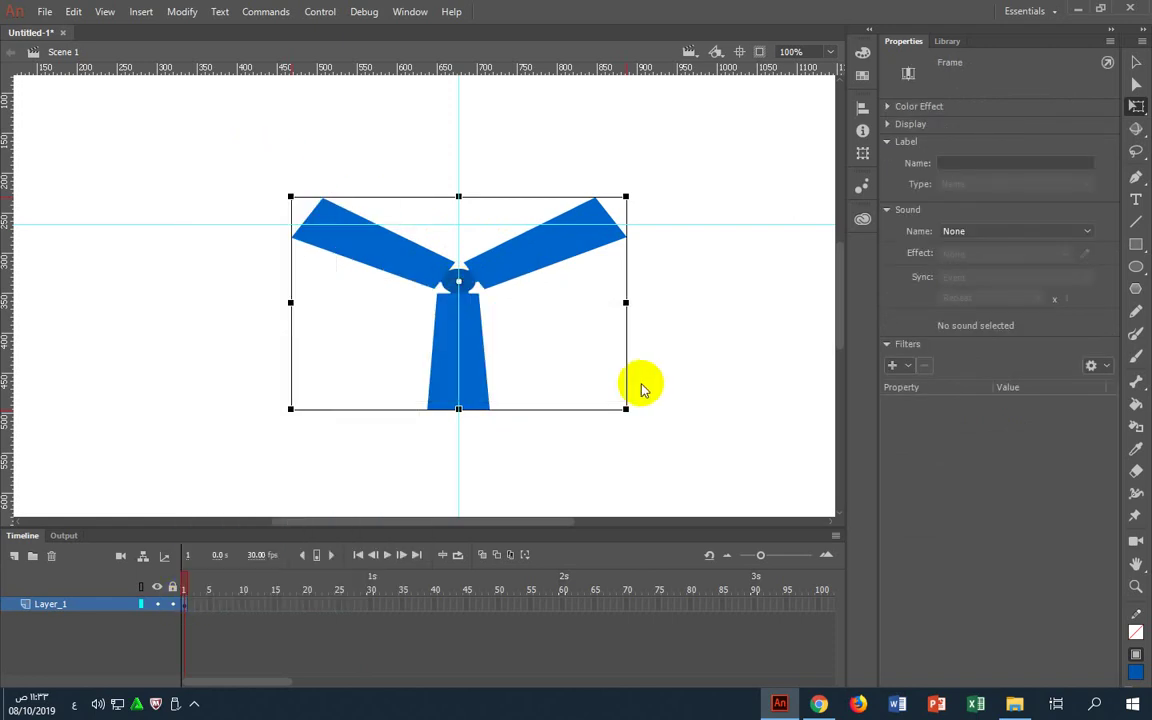
{"action": "left_click_drag", "start_coordinate": [184, 580], "coordinate": [370, 580]}
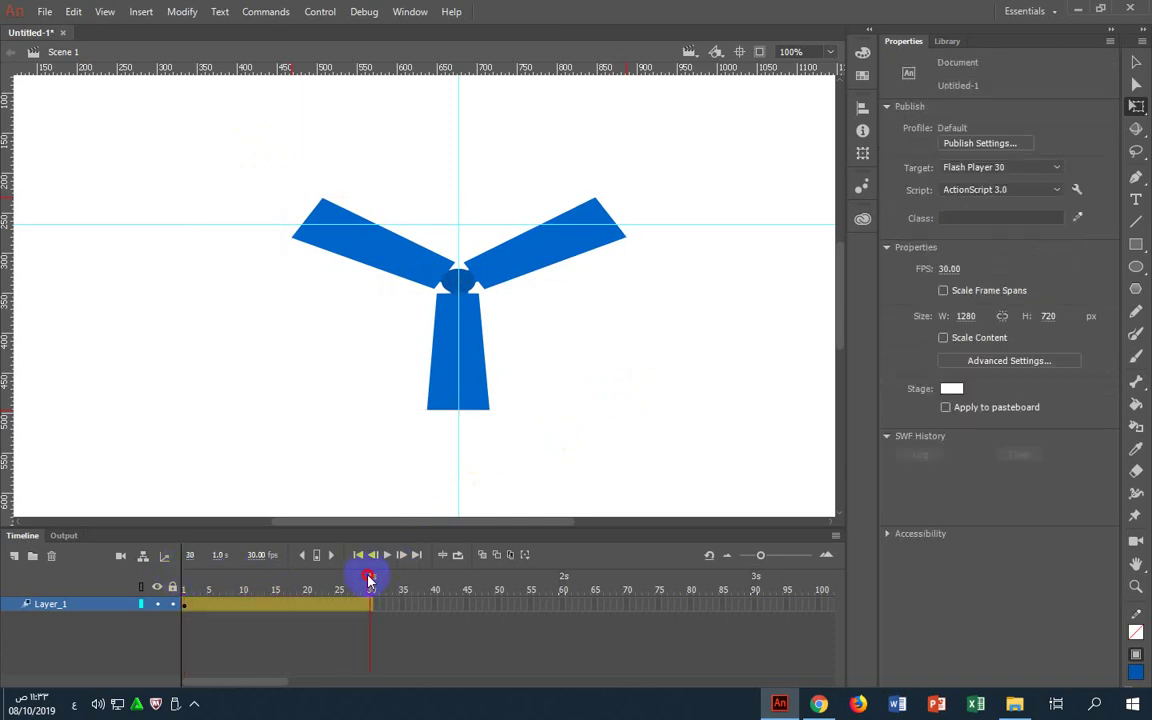
{"action": "left_click", "coordinate": [450, 411]}
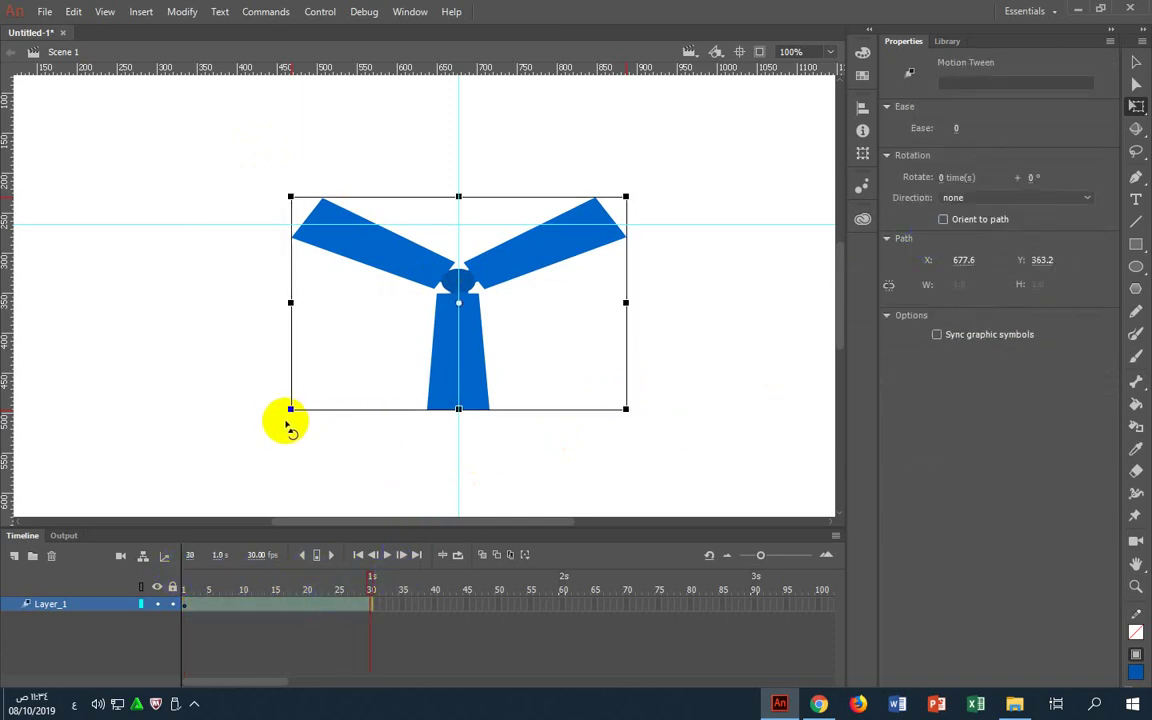
{"action": "left_click_drag", "start_coordinate": [458, 303], "coordinate": [458, 280]}
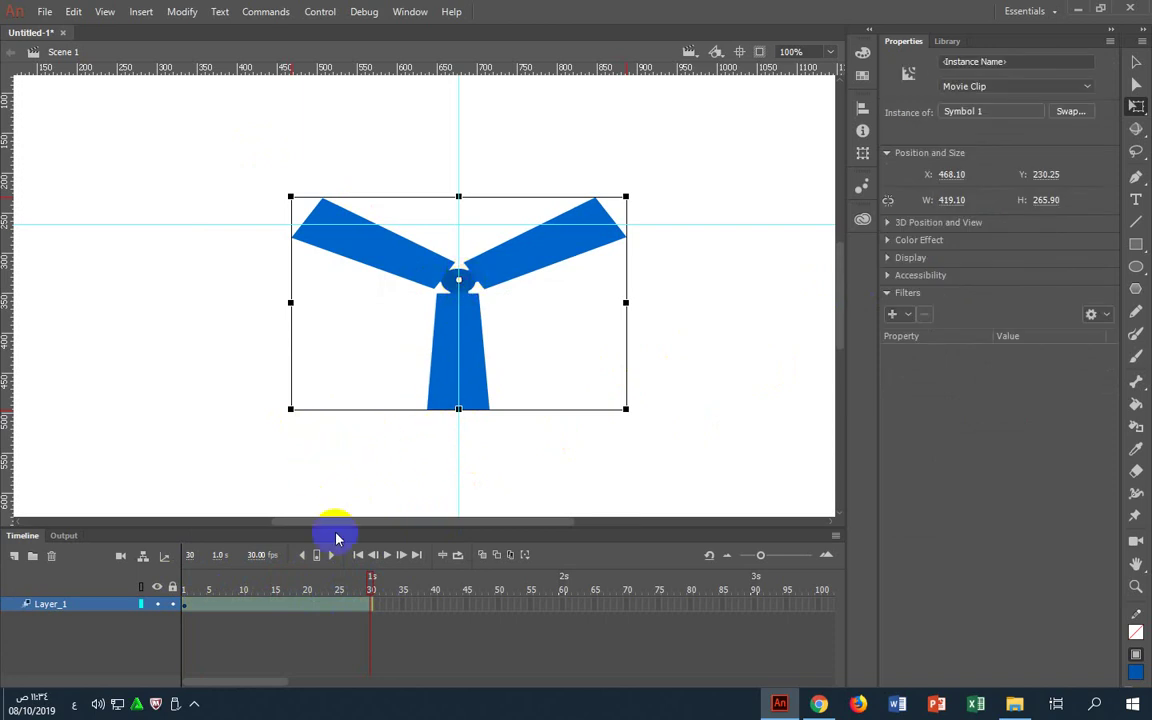
Rotate the fan symbol at frame 30 by about 127° counterclockwise using the Transform settings
{"action": "key", "text": "ctrl+t"}
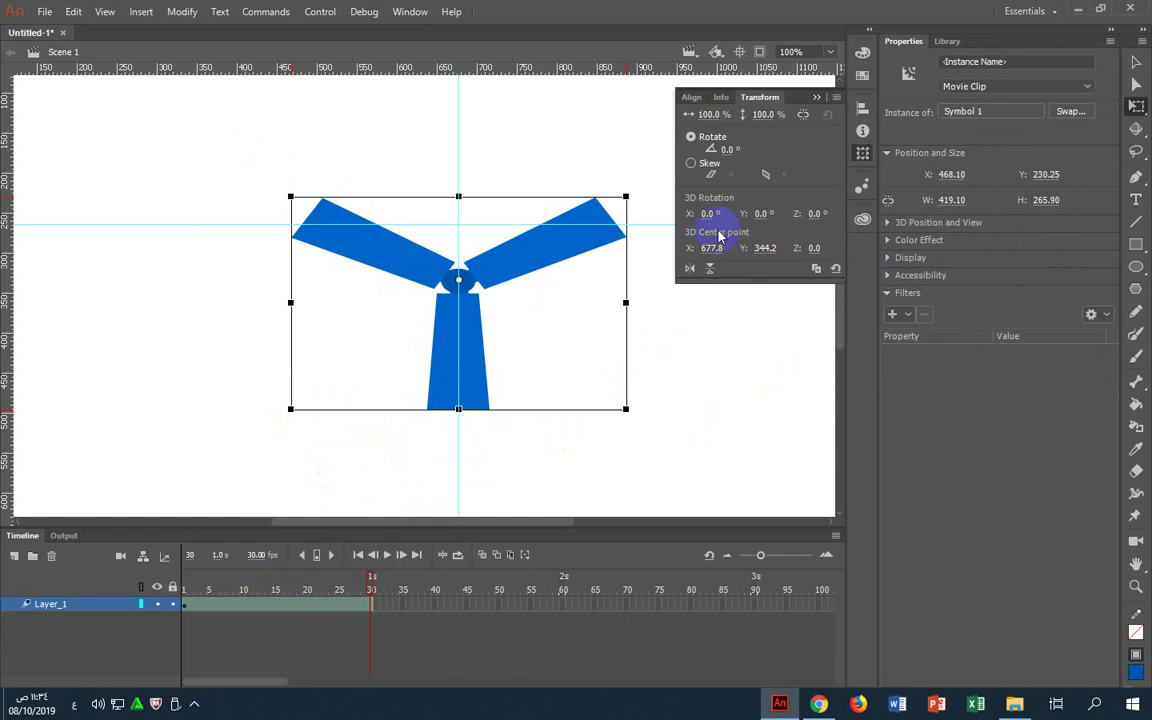
{"action": "left_click_drag", "start_coordinate": [731, 147], "coordinate": [658, 193]}
{"action": "key", "text": "ctrl+t"}
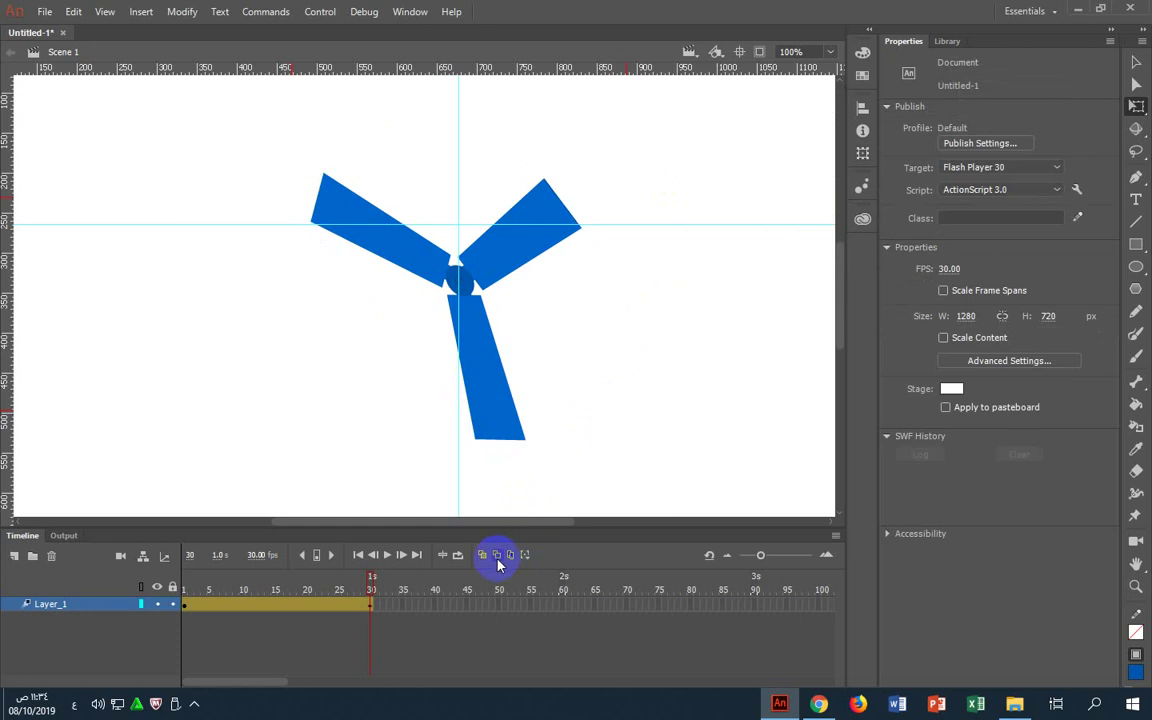
Choose CCW as the motion tween's rotation direction and play the animation
{"action": "left_click", "coordinate": [307, 612]}
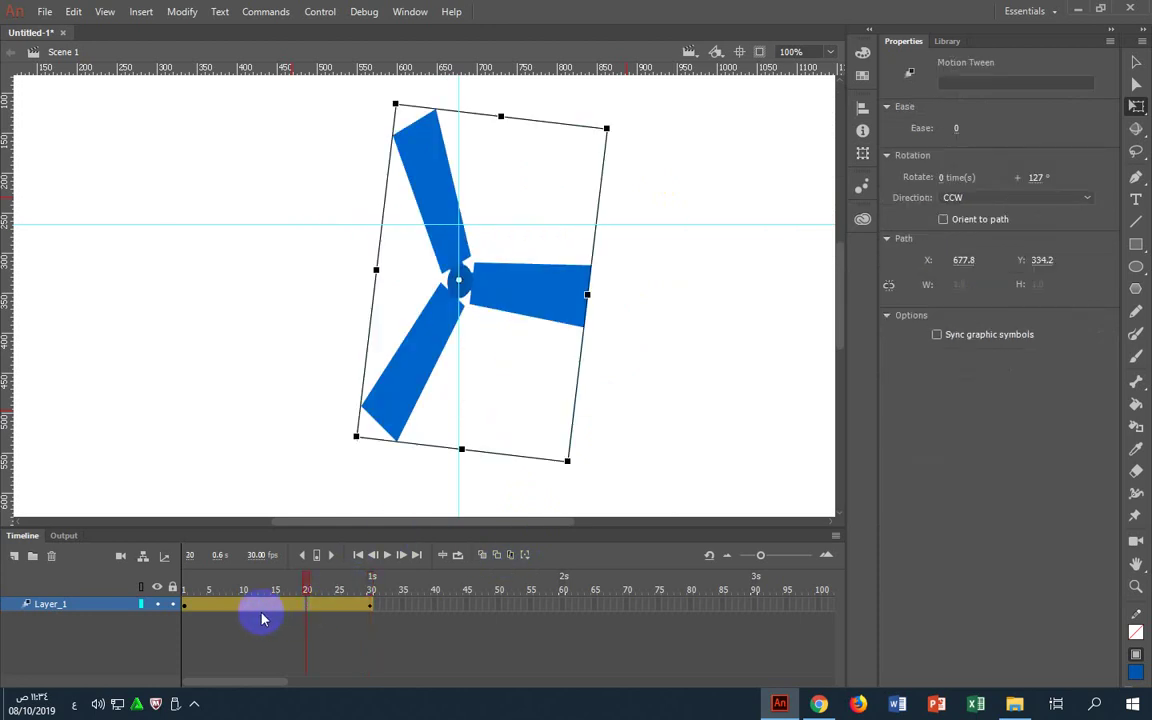
{"action": "left_click", "coordinate": [257, 606]}
{"action": "left_click", "coordinate": [986, 197]}
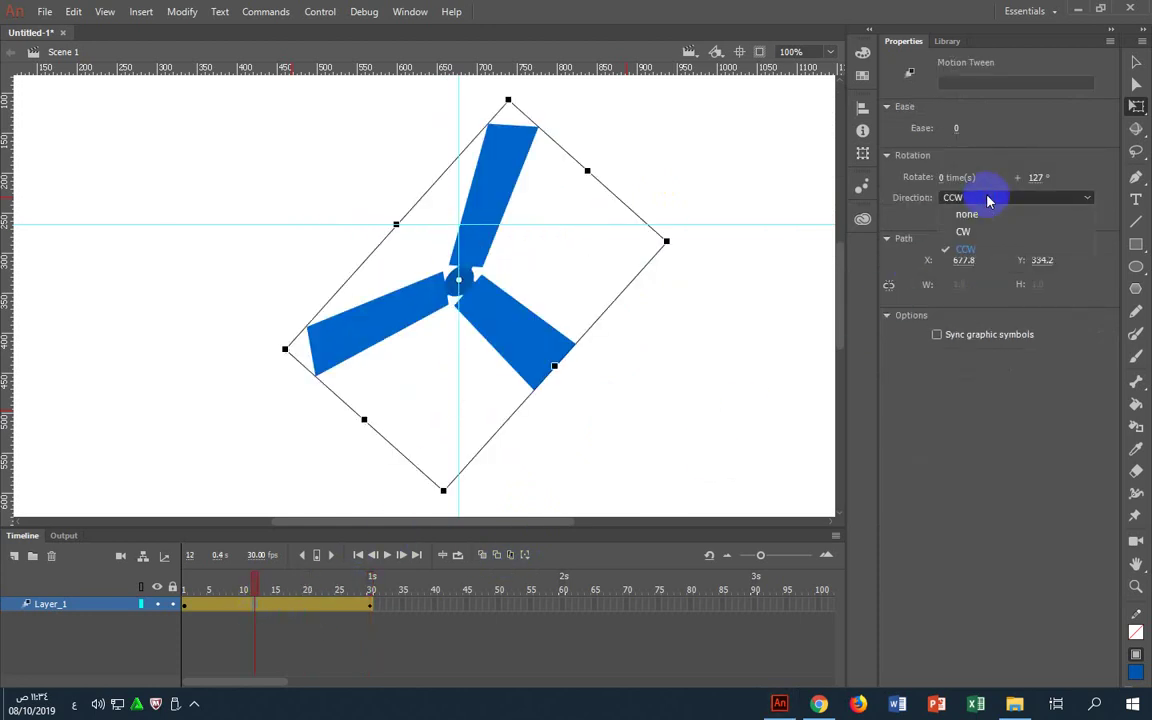
{"action": "left_click", "coordinate": [980, 256]}
{"action": "left_click", "coordinate": [797, 381]}
{"action": "key", "text": "Return"}
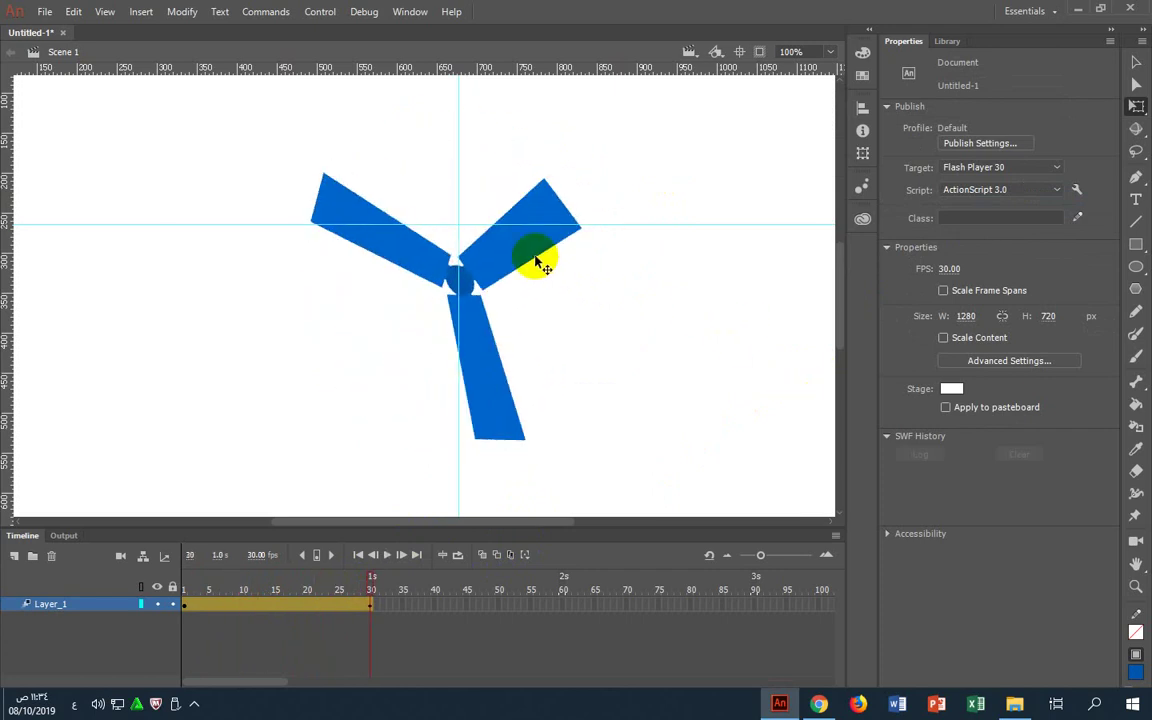
Try setting the motion tween's additional rotation to 1200° and play the animation again
{"action": "left_click", "coordinate": [540, 262]}
{"action": "left_click", "coordinate": [331, 598]}
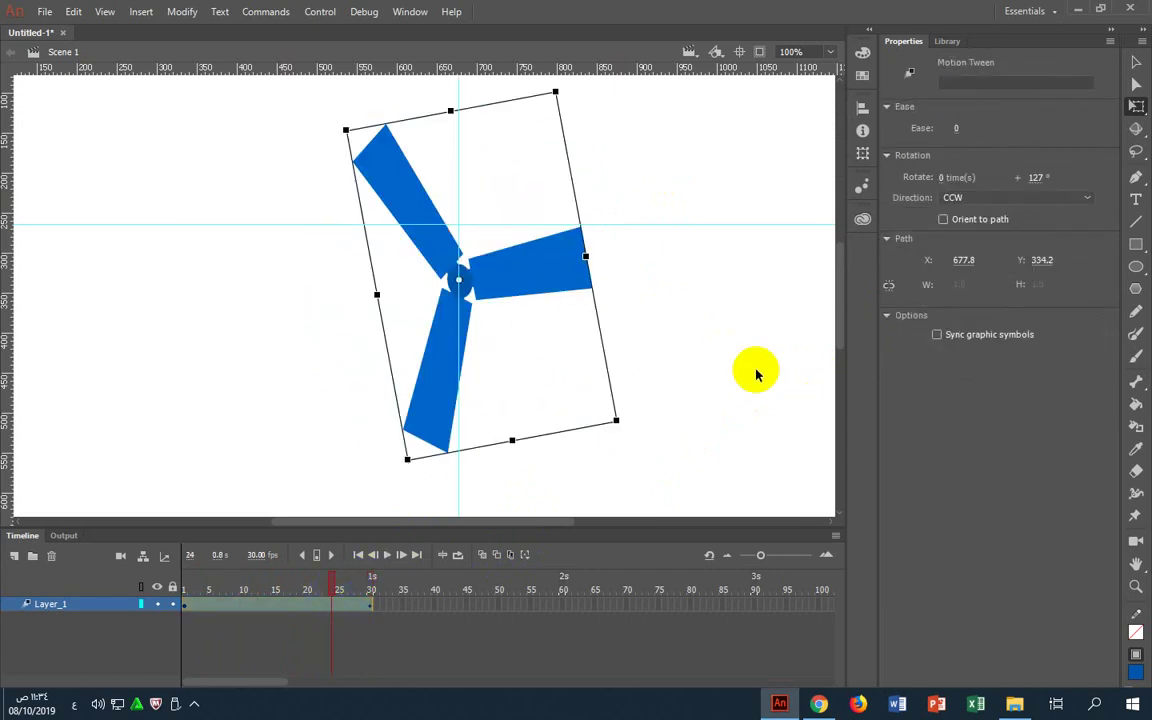
{"action": "left_click", "coordinate": [940, 222]}
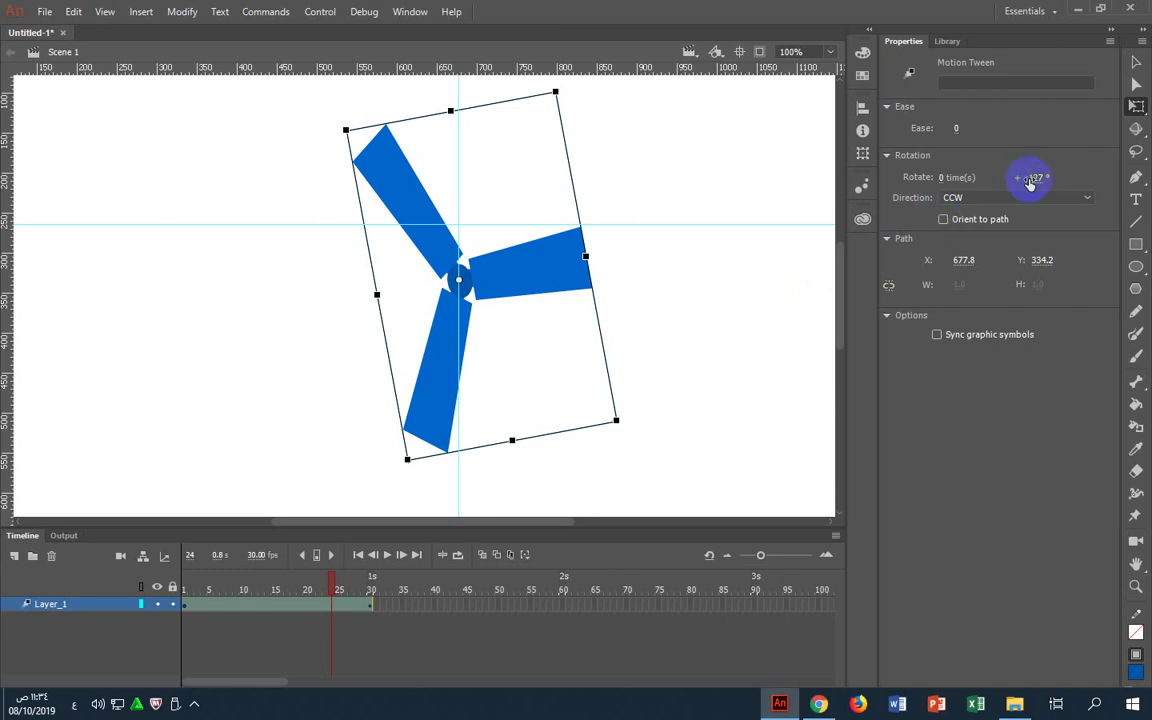
{"action": "type", "text": "1200"}
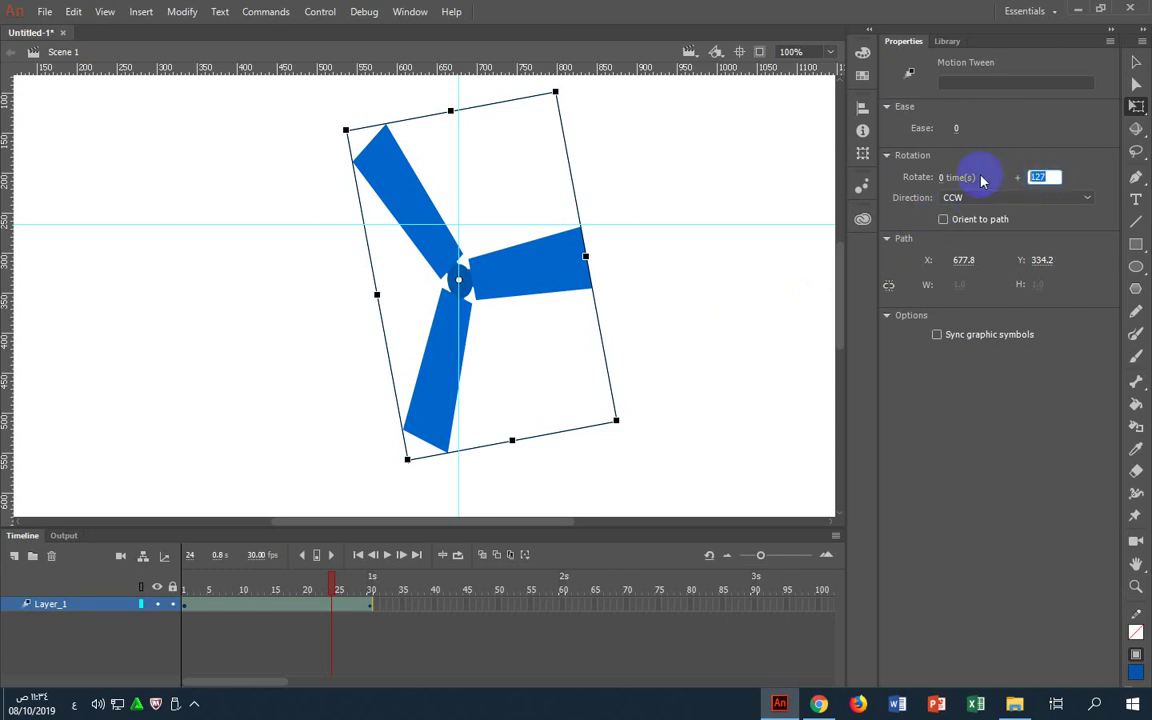
{"action": "key", "text": "Return"}
{"action": "left_click", "coordinate": [749, 324]}
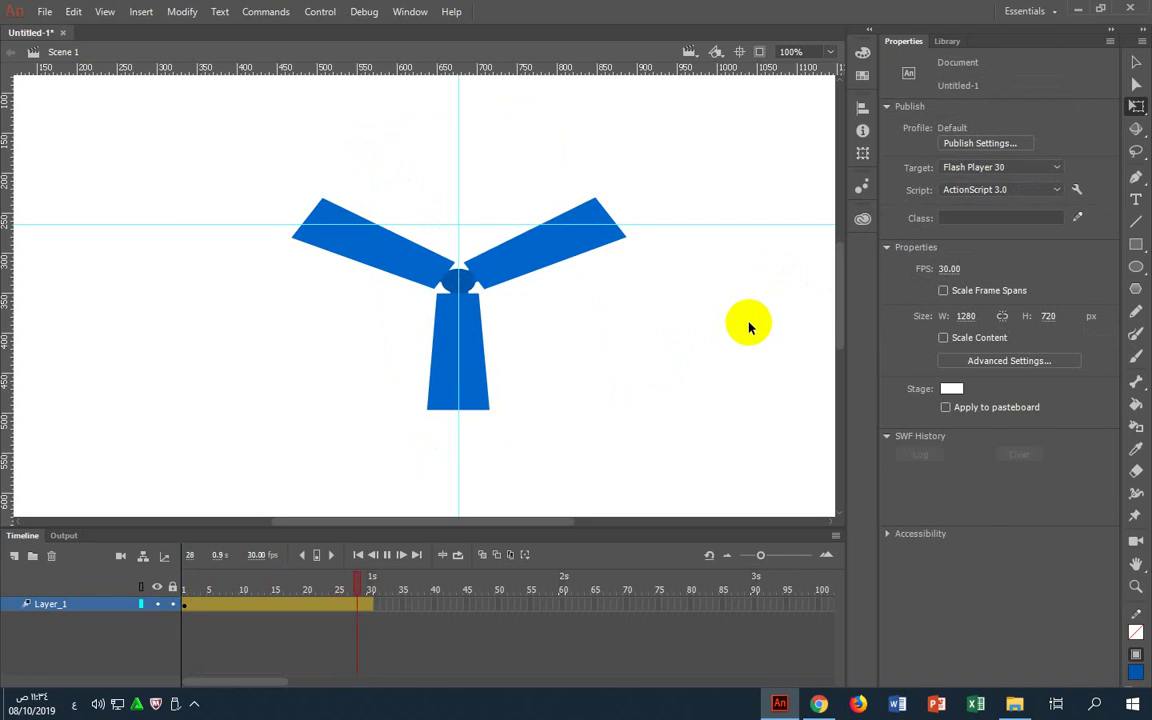
Rotate the fan symbol counterclockwise around its hub at frame 30, to bounds of about 493 by 424 px
{"action": "left_click", "coordinate": [586, 248]}
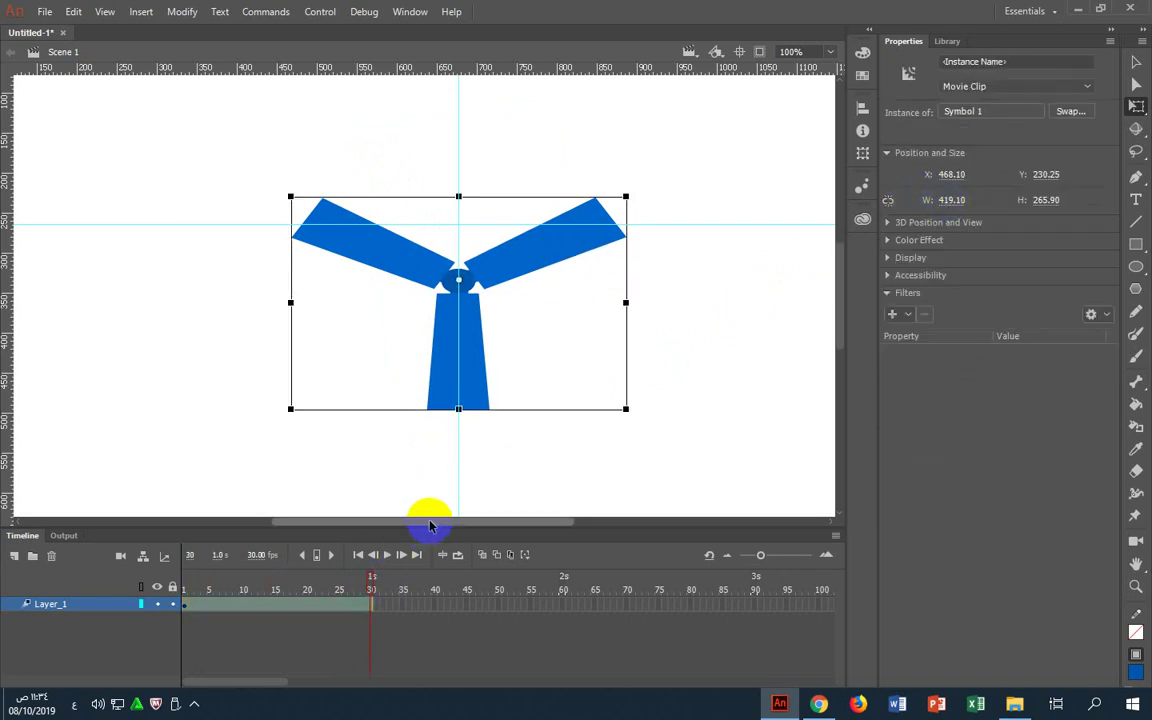
{"action": "key", "text": "ctrl+t"}
{"action": "key", "text": "ctrl+t"}
{"action": "left_click_drag", "start_coordinate": [624, 418], "coordinate": [622, 326]}
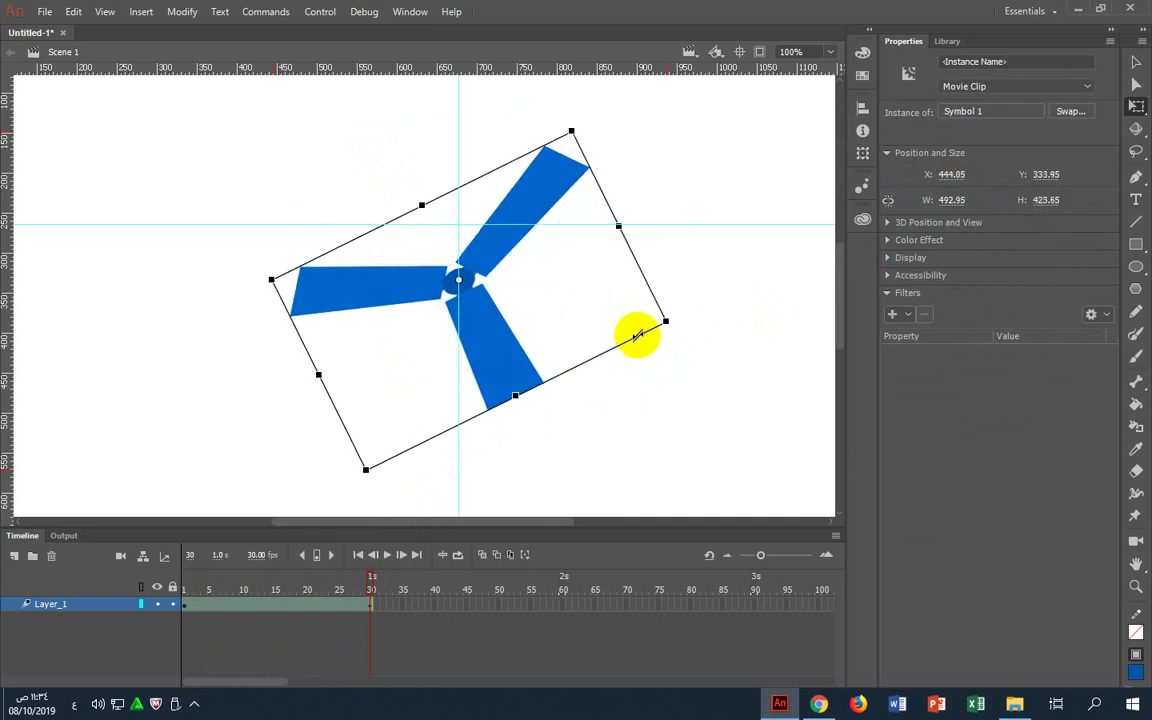
Revert the fan to an untweened group and move its transformation point onto the hub's centre
{"action": "key", "text": "Return"}
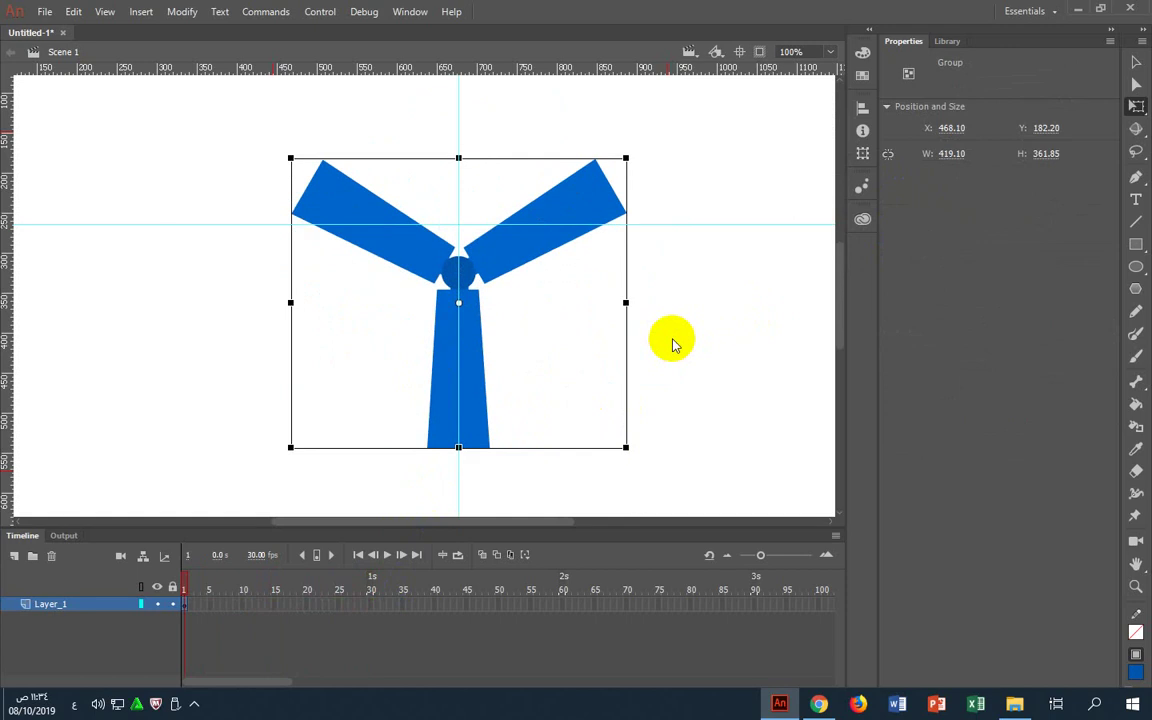
{"action": "left_click", "coordinate": [508, 252]}
{"action": "left_click_drag", "start_coordinate": [458, 302], "coordinate": [458, 274]}
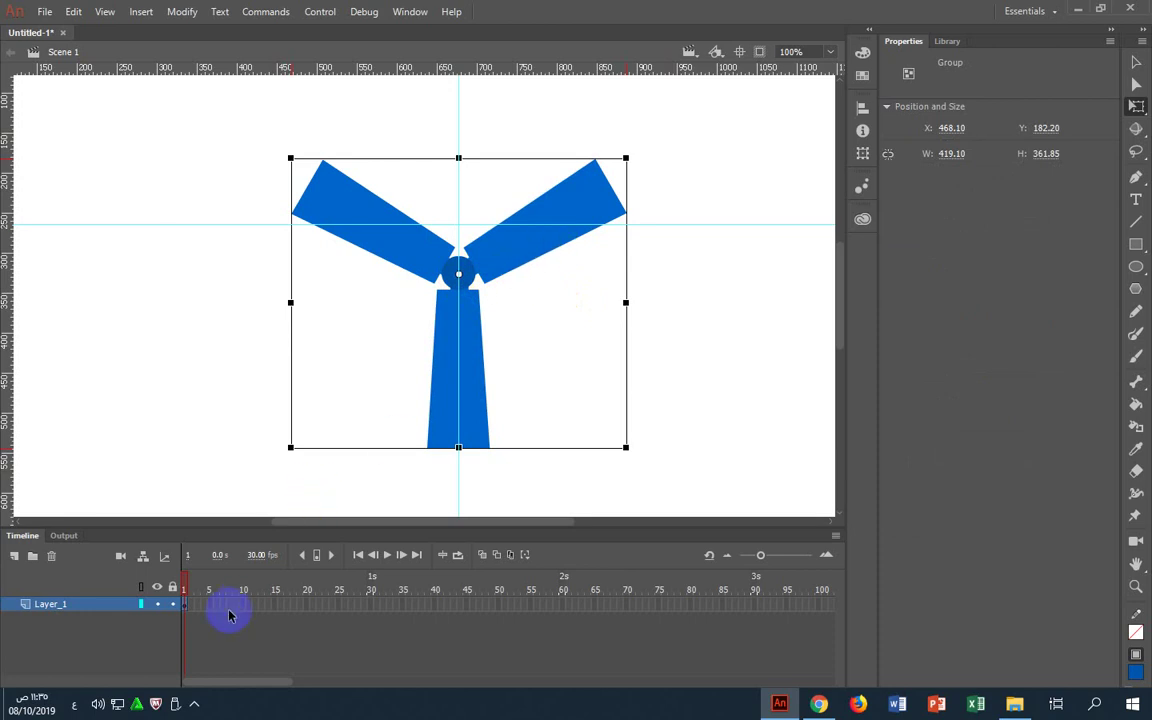
Create a motion tween on frame 1, converting the fan to a symbol, and move the symbol's transformation point to the hub's centre
{"action": "left_click", "coordinate": [186, 605]}
{"action": "right_click", "coordinate": [186, 605]}
{"action": "left_click", "coordinate": [305, 137]}
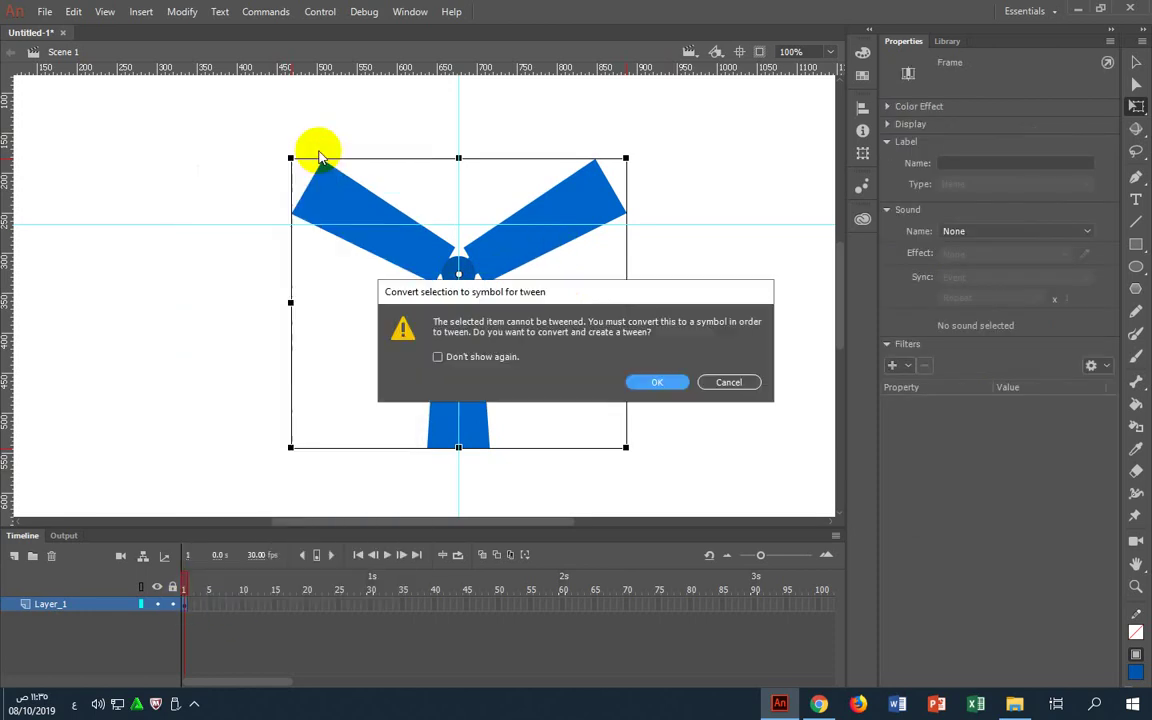
{"action": "left_click", "coordinate": [652, 383]}
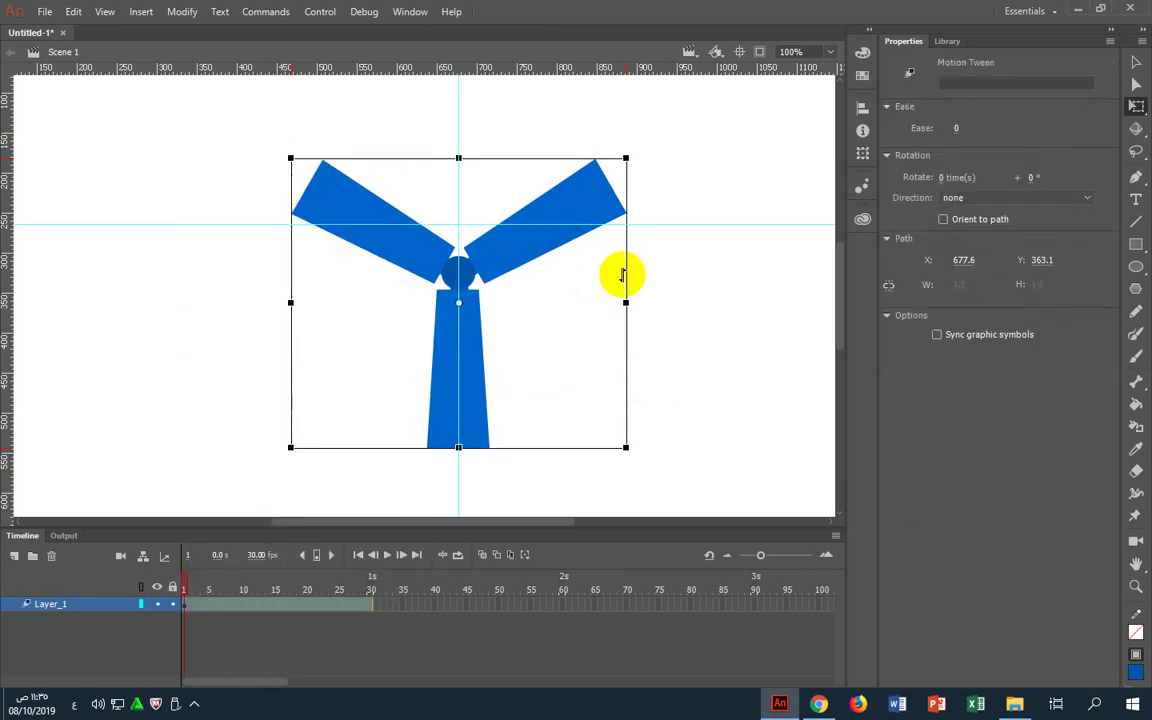
{"action": "left_click_drag", "start_coordinate": [464, 315], "coordinate": [460, 293]}
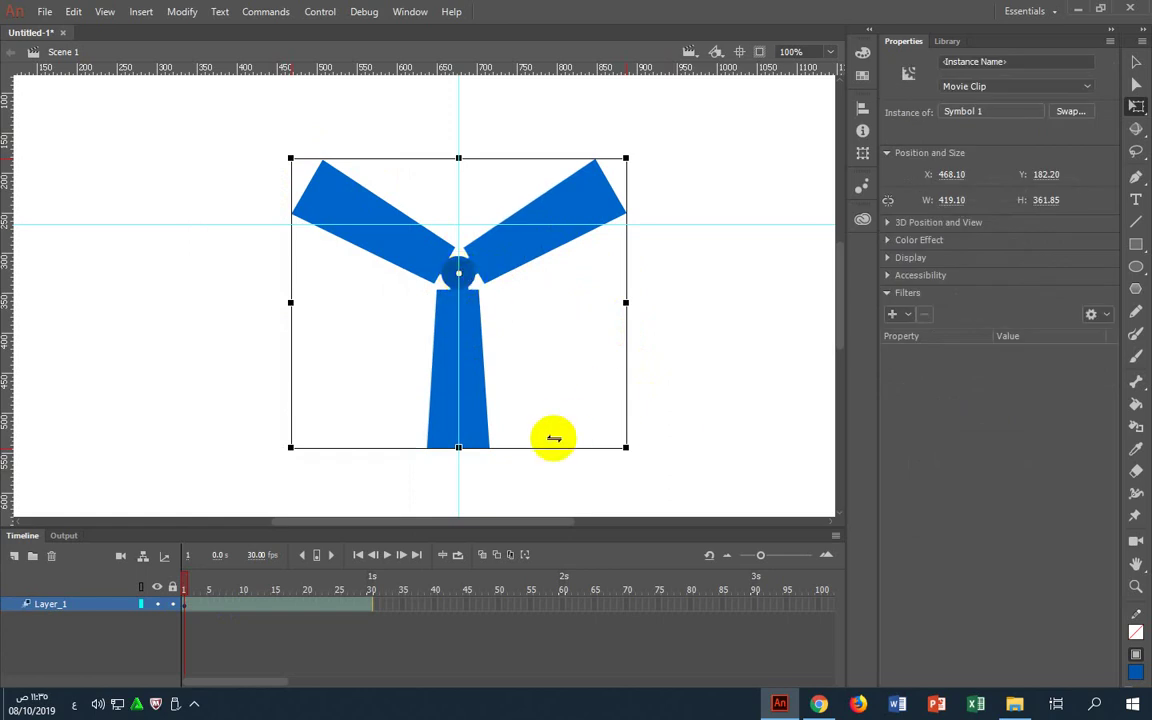
Rotate the fan symbol about 19° counterclockwise around its hub at frame 30
{"action": "left_click", "coordinate": [407, 572]}
{"action": "left_click", "coordinate": [440, 430]}
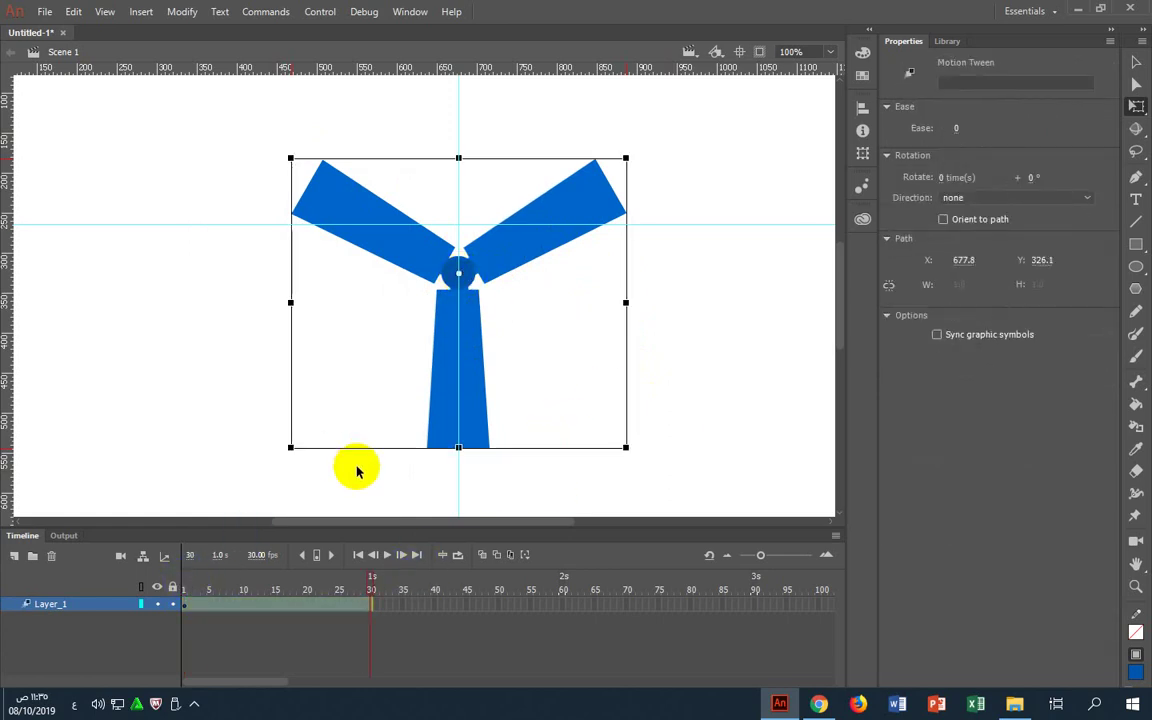
{"action": "left_click_drag", "start_coordinate": [290, 462], "coordinate": [373, 471]}
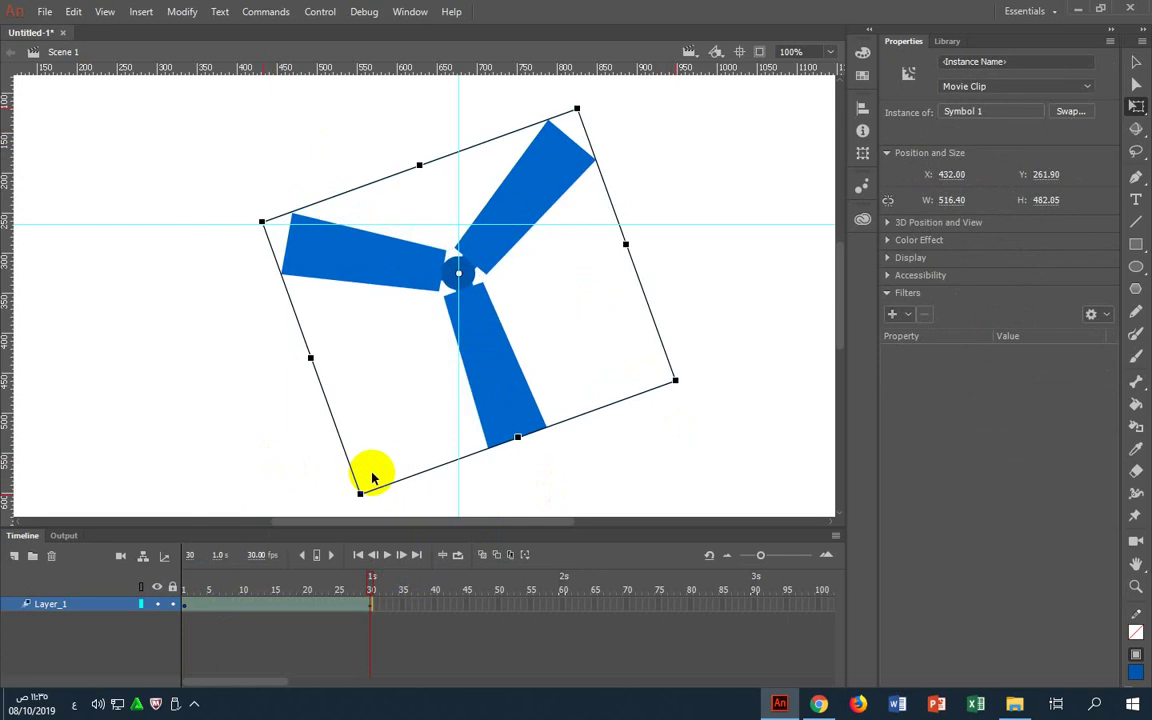
Set the motion tween's additional rotation to 360°
{"action": "left_click", "coordinate": [268, 605]}
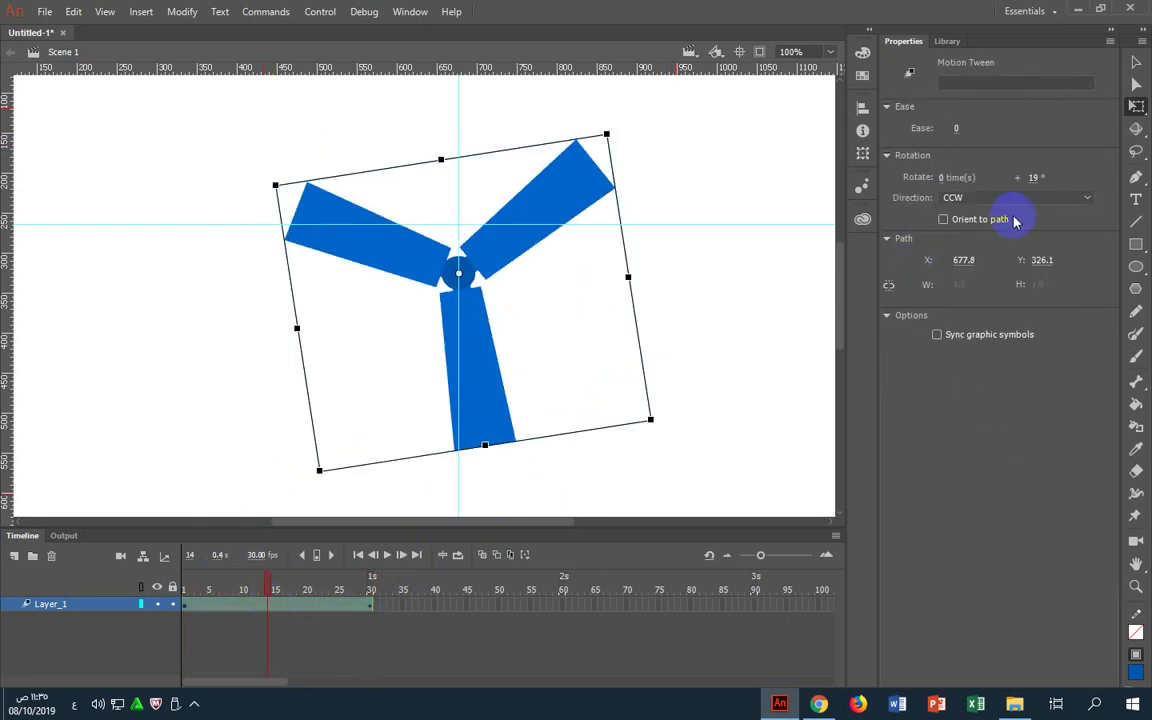
{"action": "left_click", "coordinate": [1037, 180]}
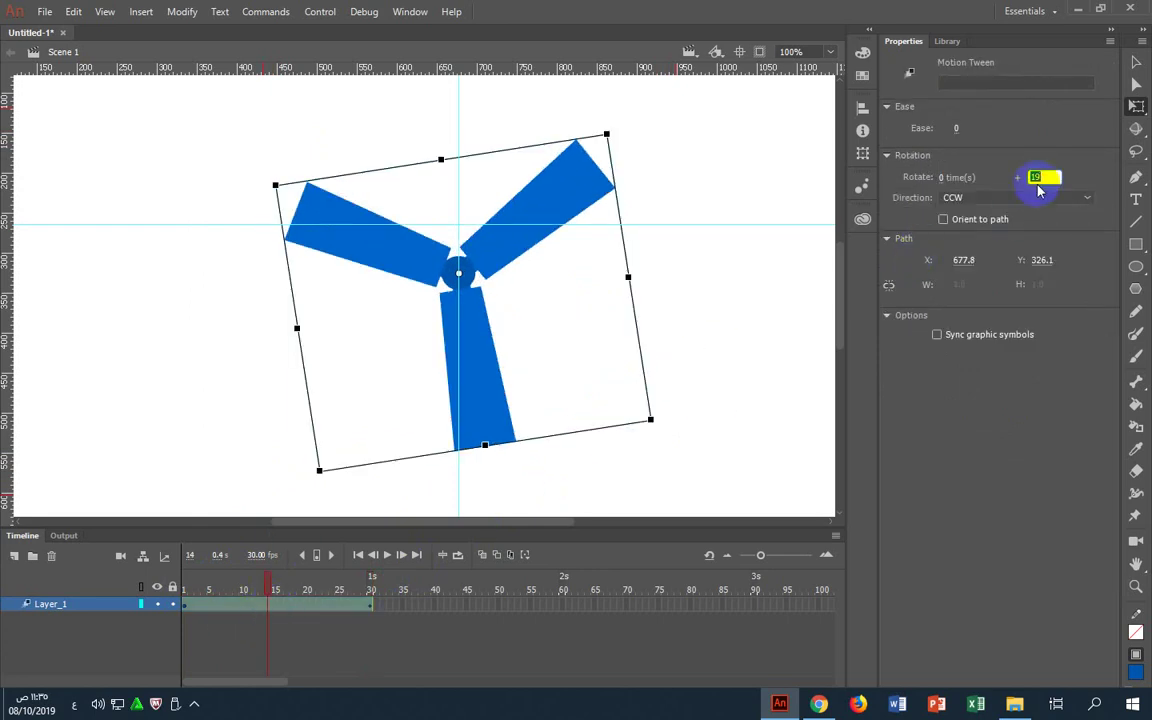
{"action": "type", "text": "360"}
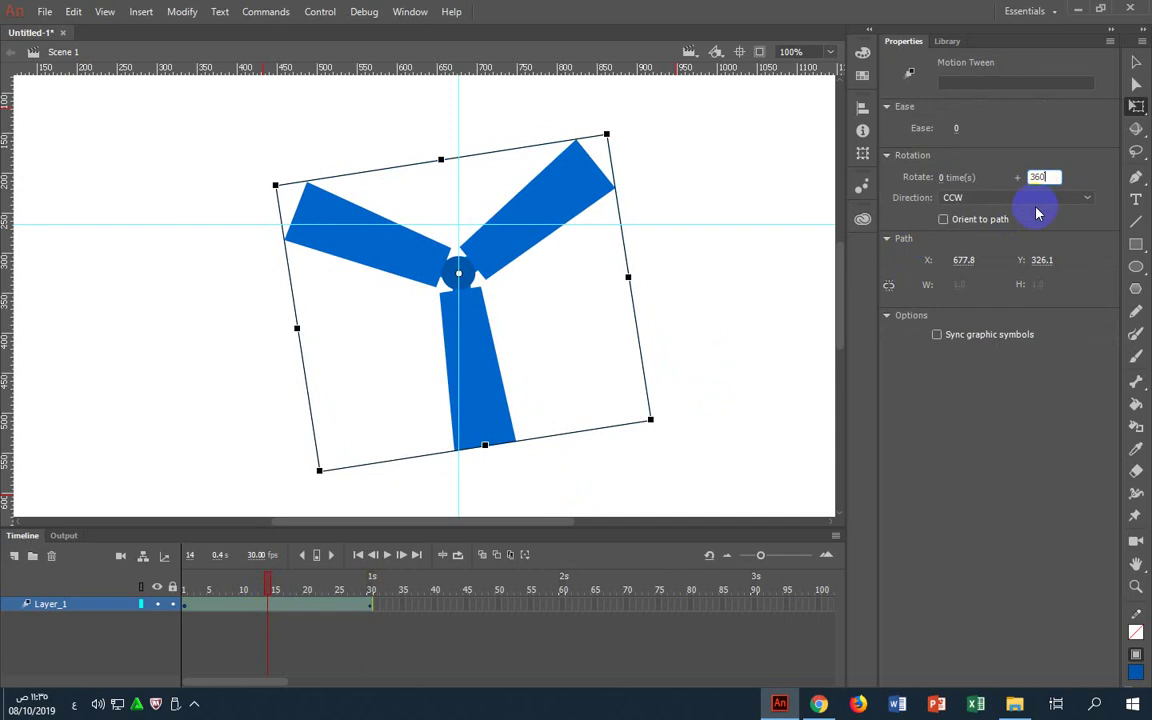
{"action": "key", "text": "Return"}
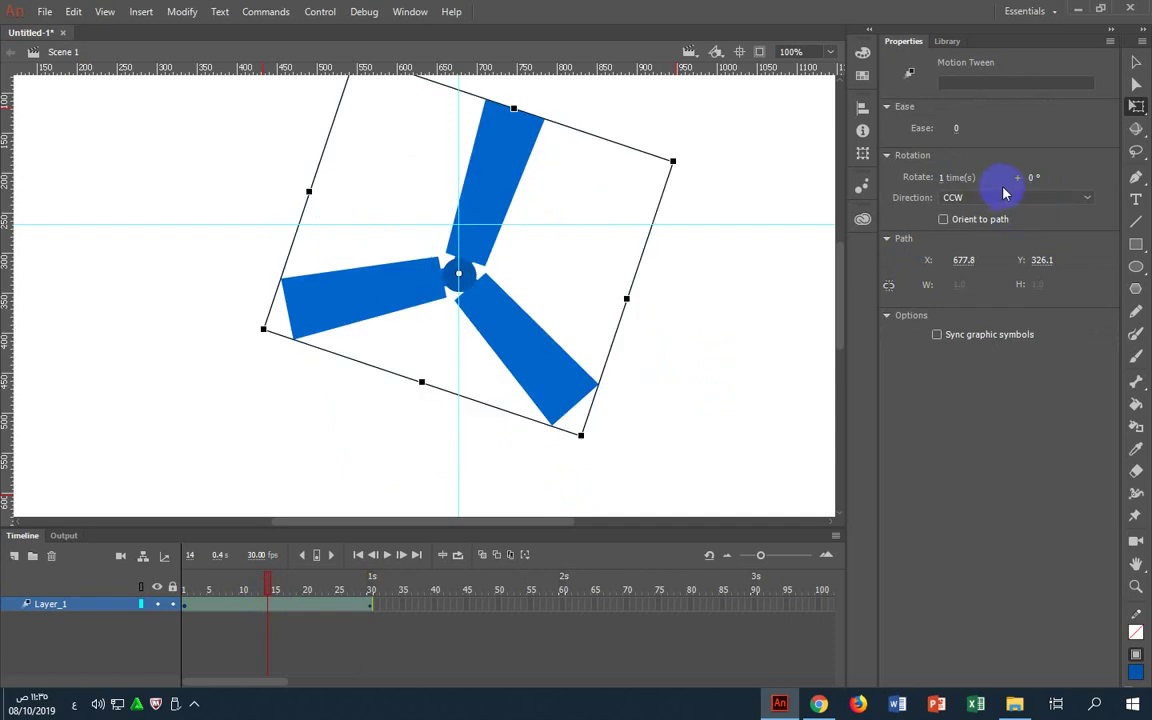
Play the fan animation on the timeline, test the movie in a preview window and close the preview
{"action": "left_click", "coordinate": [792, 303]}
{"action": "key", "text": "Return"}
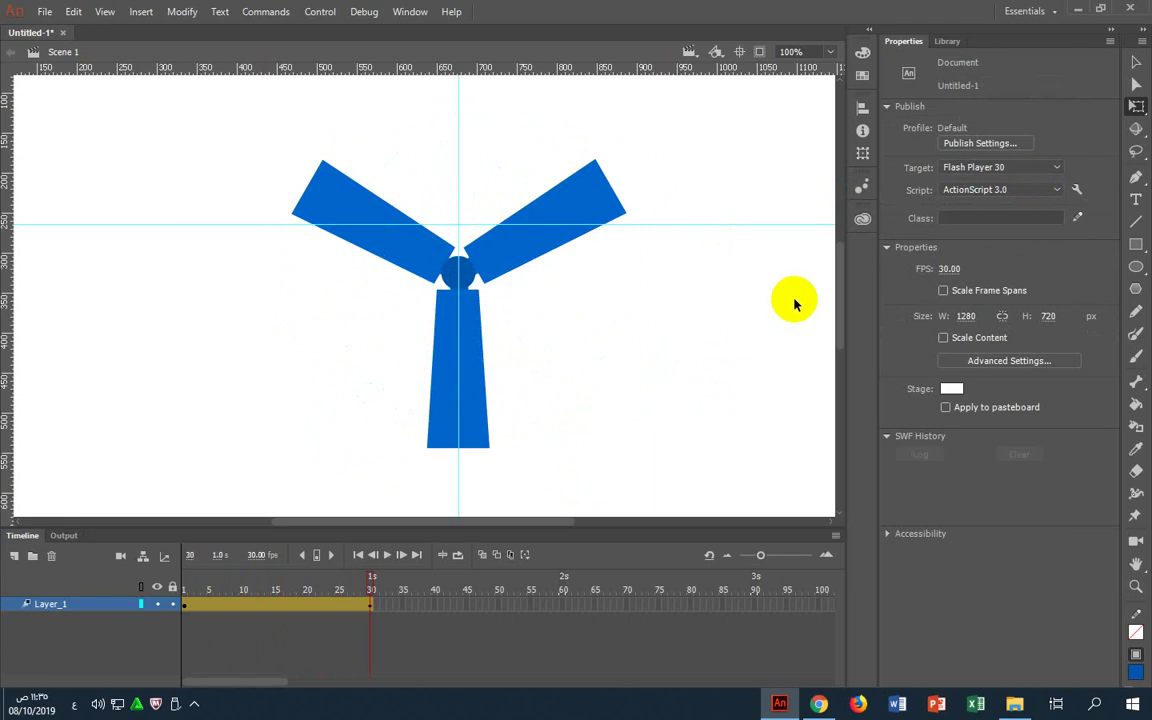
{"action": "key", "text": "ctrl+Return"}
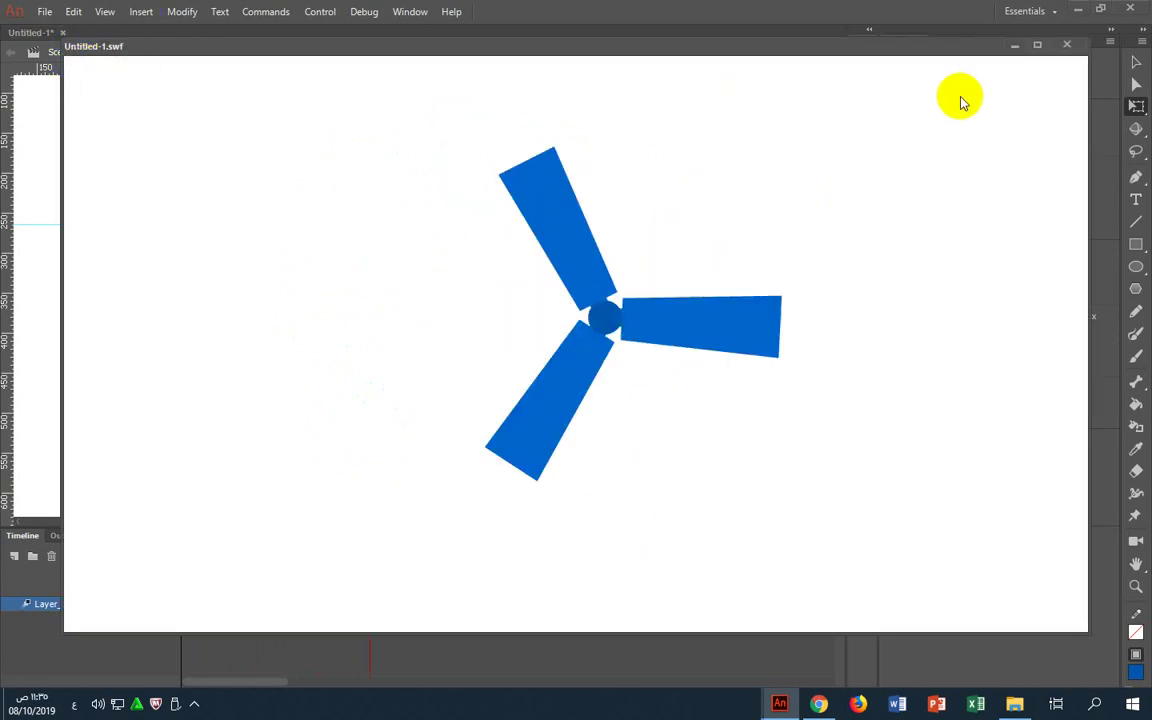
{"action": "left_click", "coordinate": [1072, 46]}
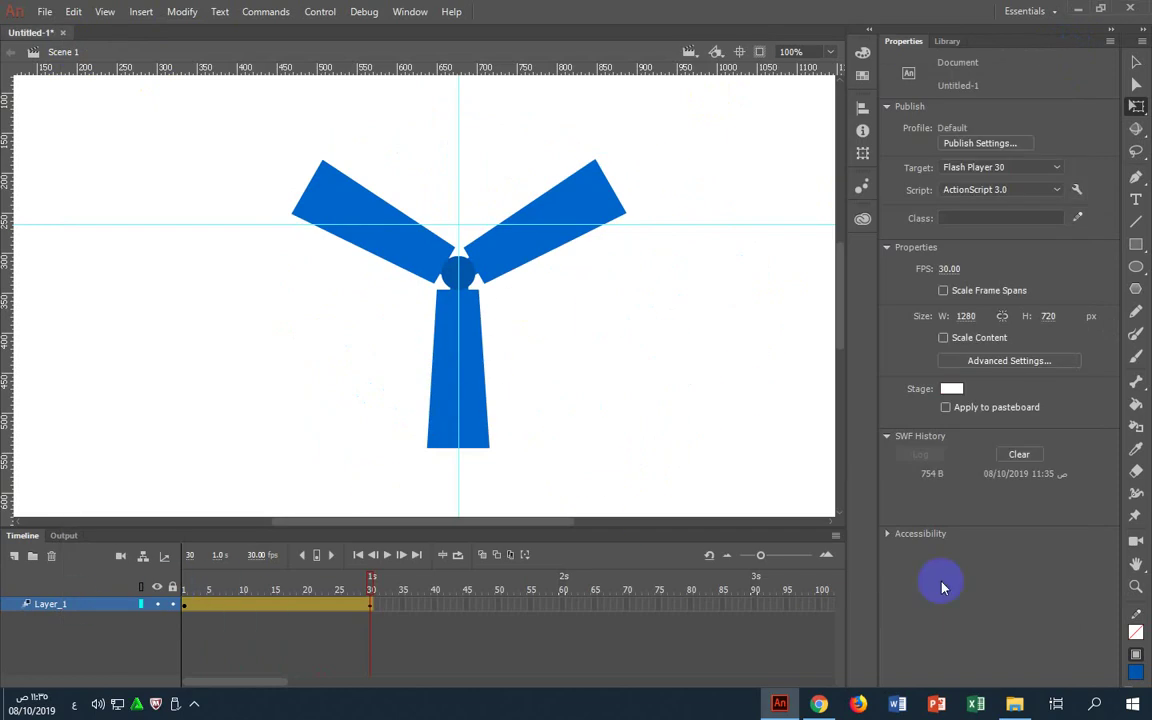
Add a new layer and move it below the fan's layer, with its frame 1 selected
{"action": "left_click", "coordinate": [14, 556]}
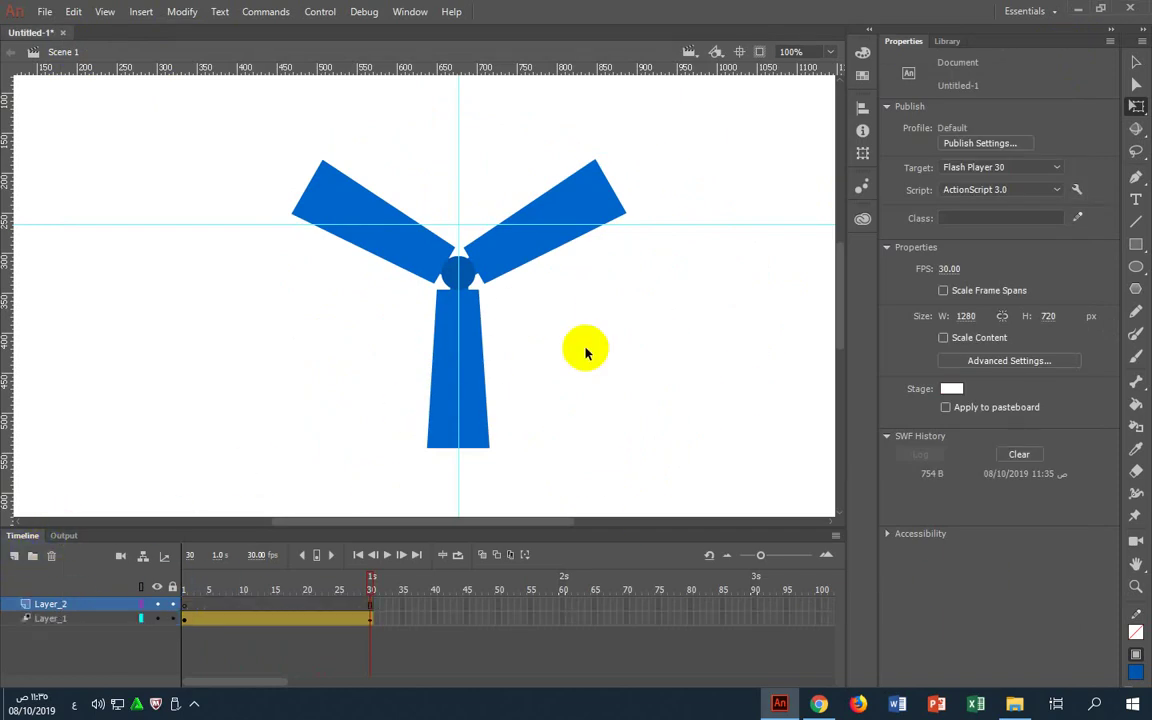
{"action": "left_click", "coordinate": [185, 606]}
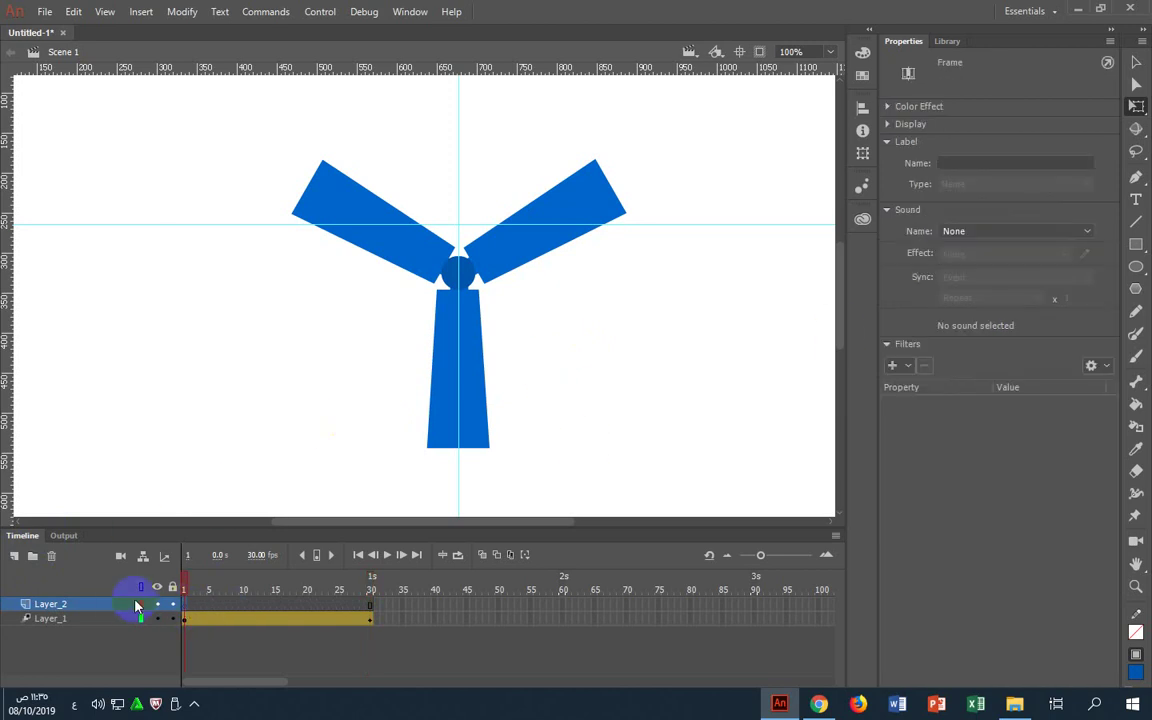
{"action": "left_click_drag", "start_coordinate": [136, 604], "coordinate": [112, 622]}
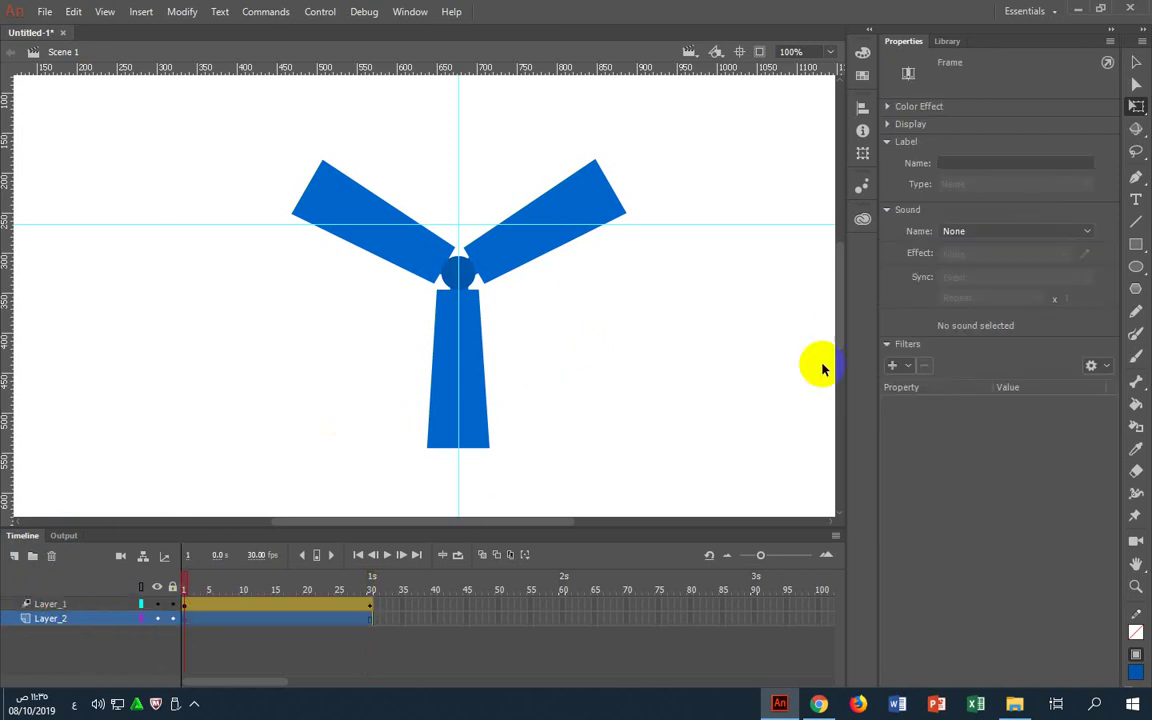
Draw a tall rectangle about 51 by 273 px beside the fan on Layer_2
{"action": "left_click", "coordinate": [1136, 245]}
{"action": "mouse_move", "coordinate": [196, 286]}
{"action": "left_mouse_down"}
{"action": "mouse_move", "coordinate": [247, 450]}
{"action": "mouse_move", "coordinate": [238, 508]}
{"action": "left_mouse_up"}
{"action": "key", "text": "v"}
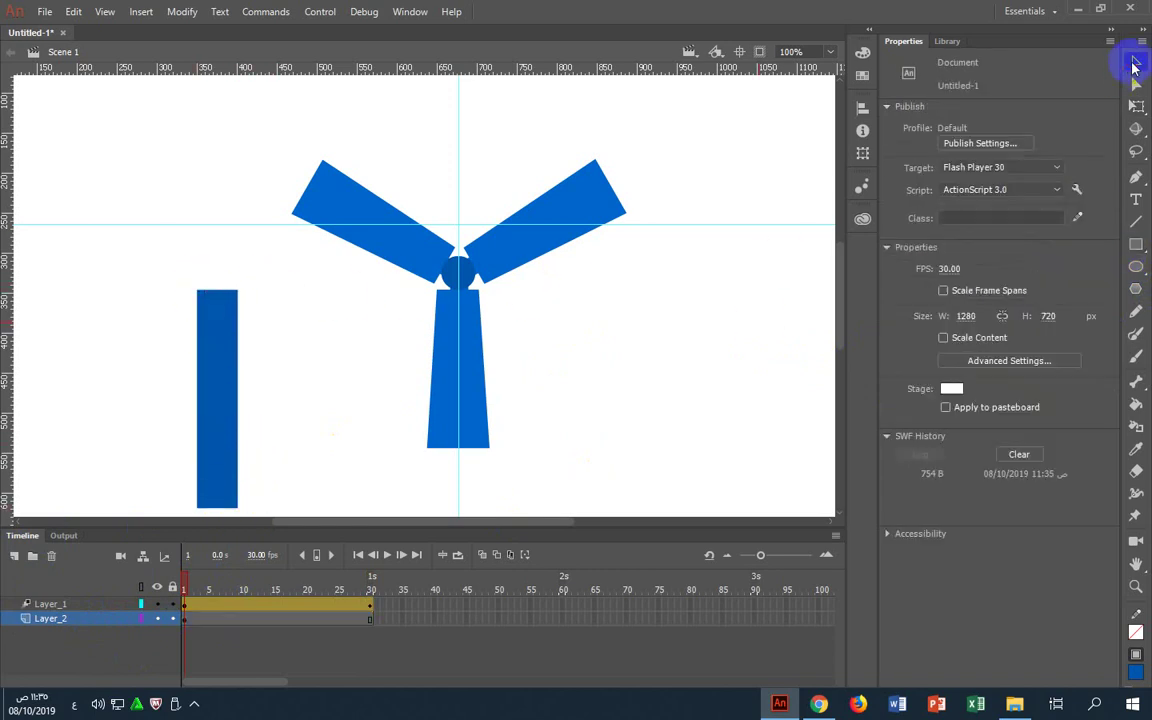
Change the rectangle's fill to a dark navy blue using the Color Picker's hue and brightness settings
{"action": "left_click", "coordinate": [224, 339]}
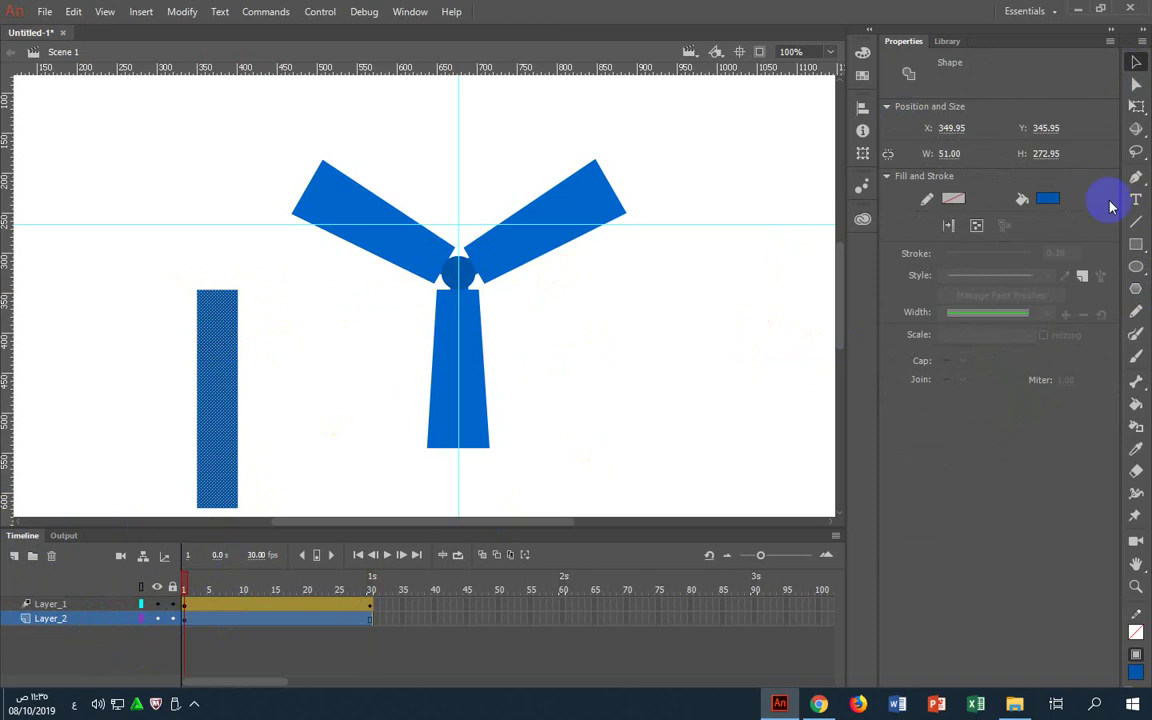
{"action": "left_click", "coordinate": [1047, 198]}
{"action": "left_click", "coordinate": [1023, 215]}
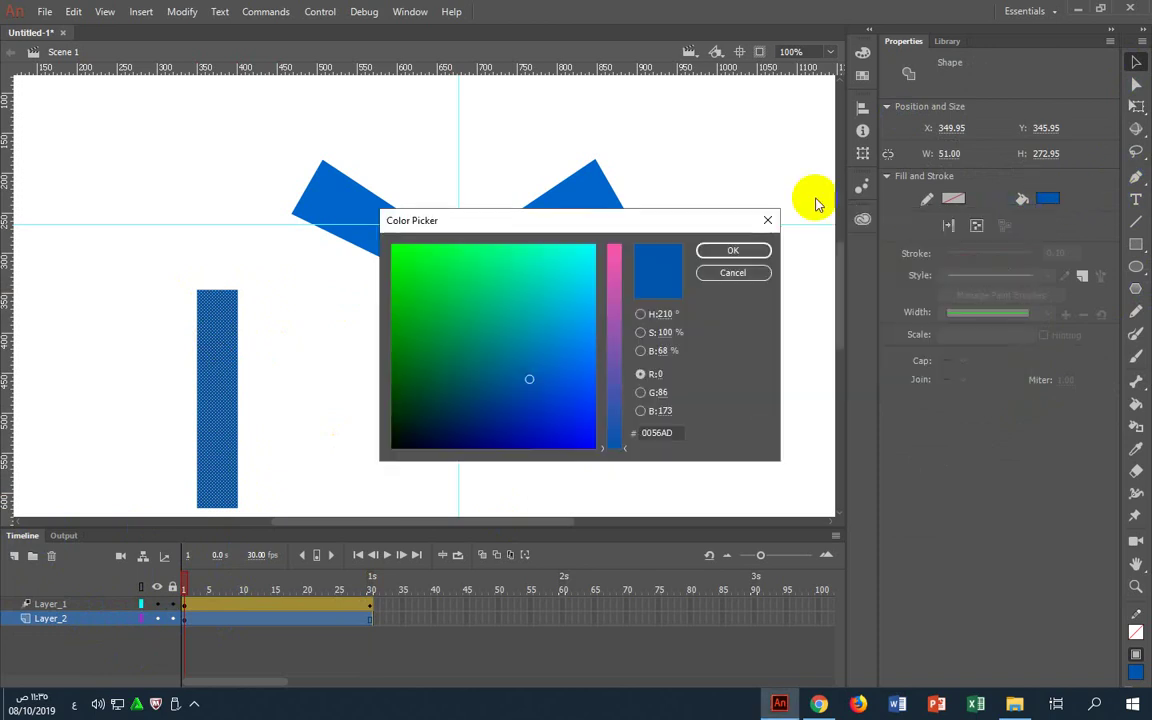
{"action": "left_click", "coordinate": [614, 402]}
{"action": "left_click", "coordinate": [641, 350]}
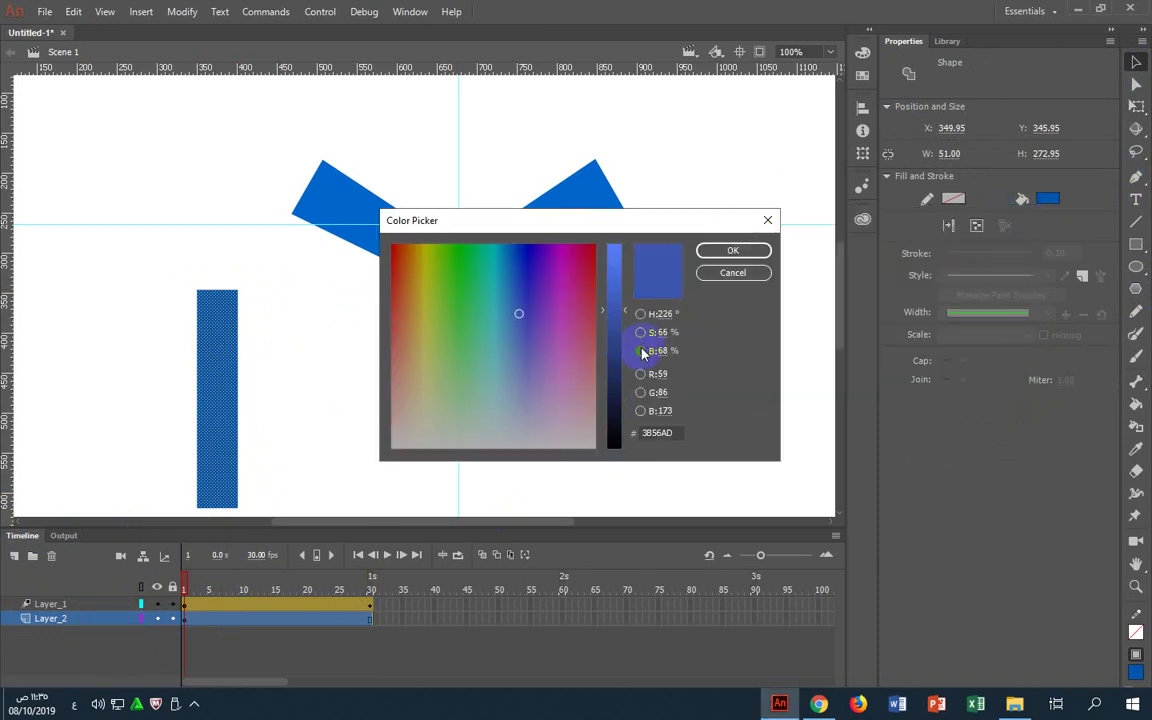
{"action": "left_click_drag", "start_coordinate": [617, 350], "coordinate": [609, 378]}
{"action": "left_click", "coordinate": [716, 252]}
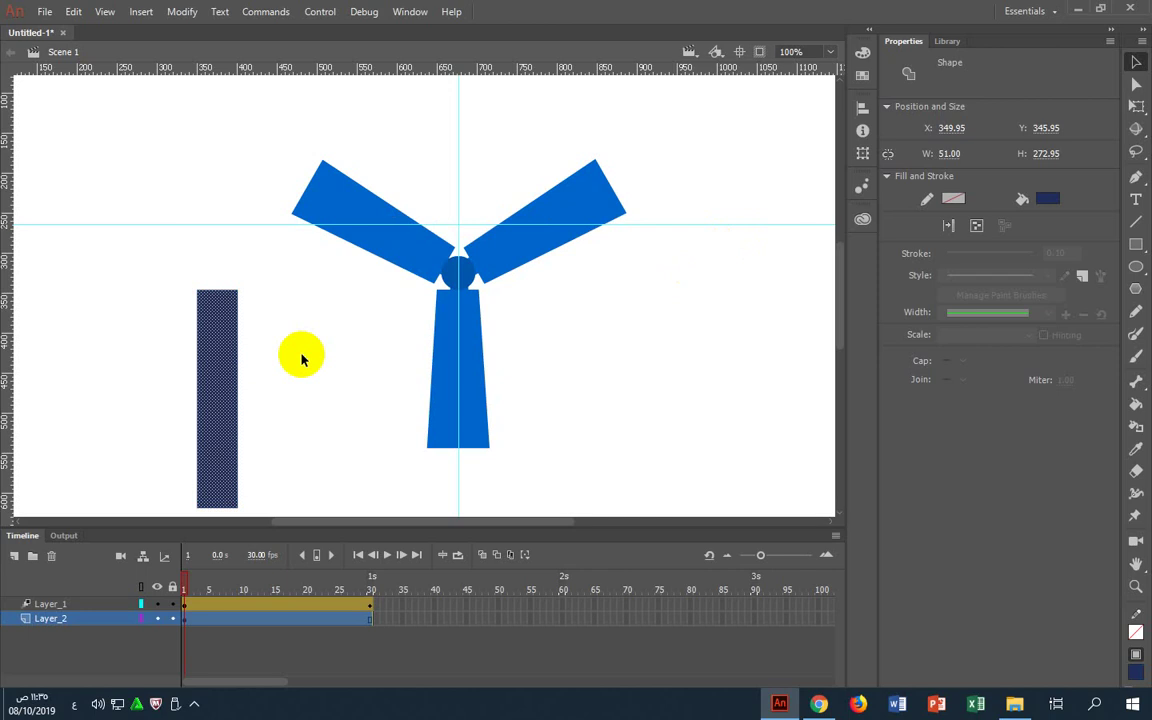
Bulge the rectangle's top edge upward into a curve and delete the uppermost section, about 71 px tall
{"action": "left_click_drag", "start_coordinate": [218, 291], "coordinate": [220, 273]}
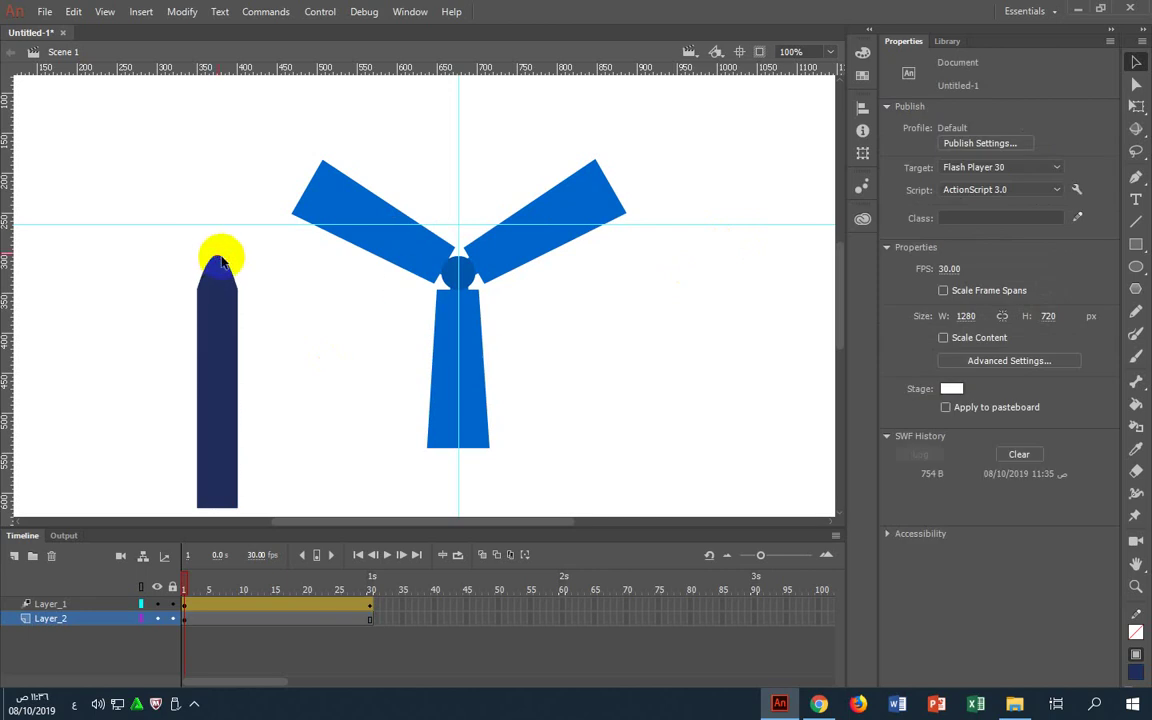
{"action": "left_click_drag", "start_coordinate": [244, 249], "coordinate": [160, 311]}
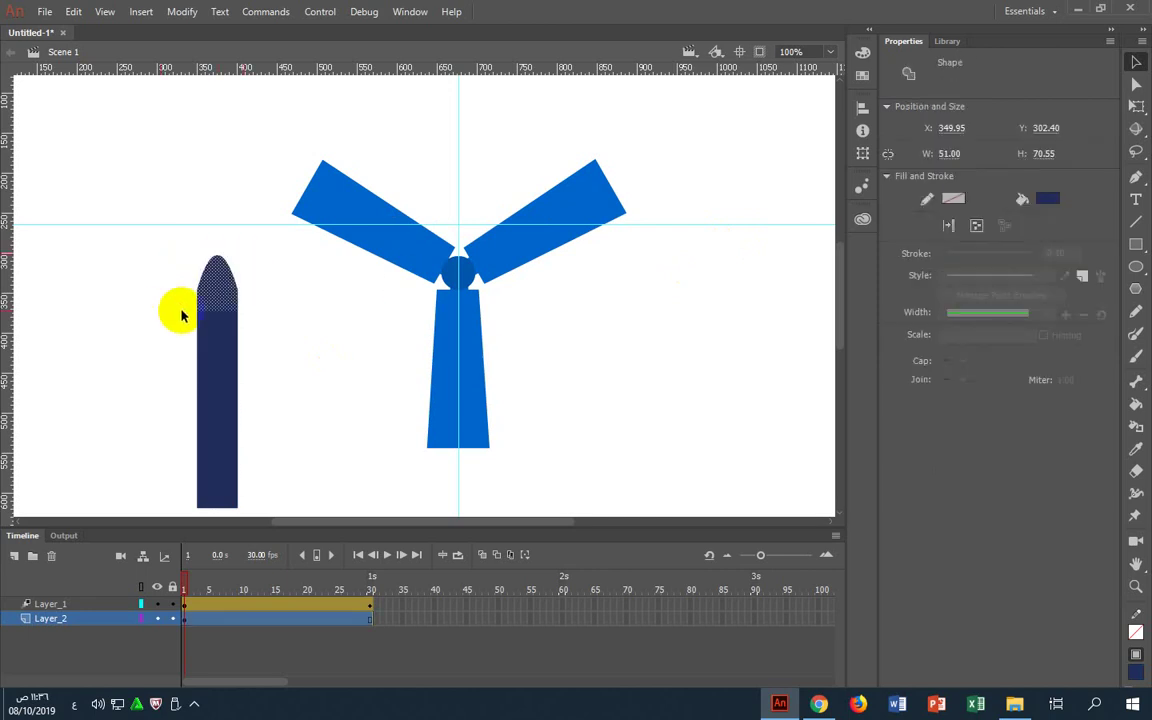
{"action": "key", "text": "Delete"}
Taper the navy pole towards its top, centre it behind the fan and scale it proportionally to 169%
{"action": "left_click_drag", "start_coordinate": [237, 312], "coordinate": [455, 320]}
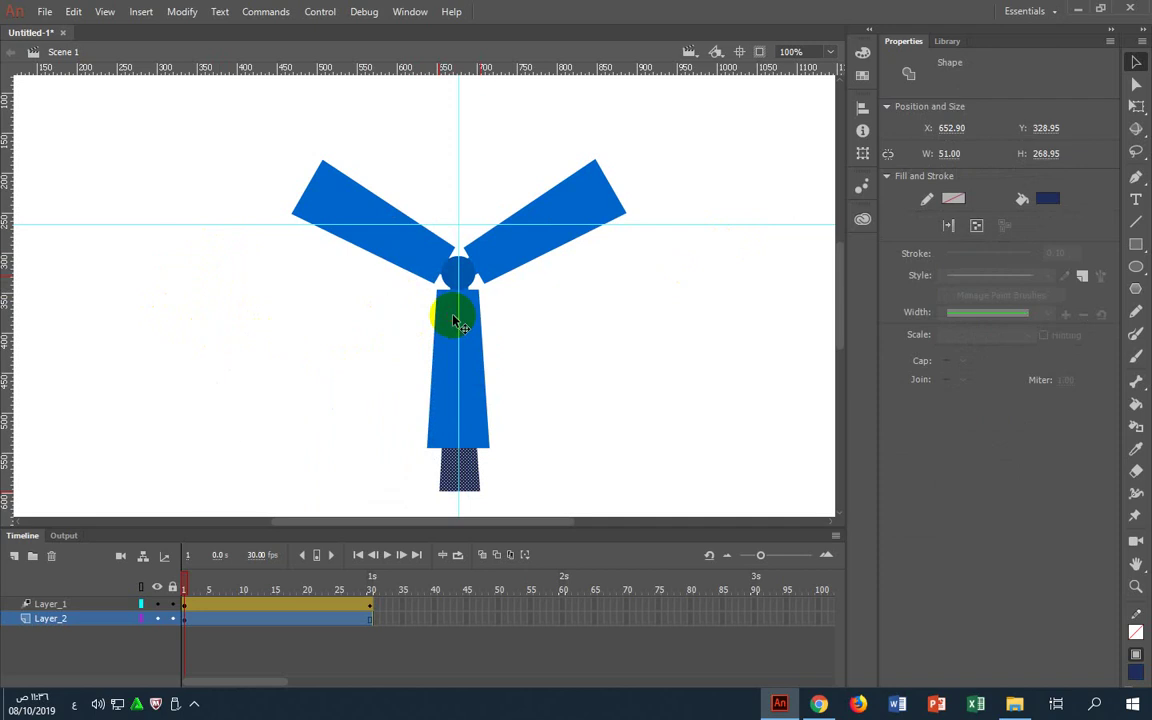
{"action": "key", "text": "ctrl+t"}
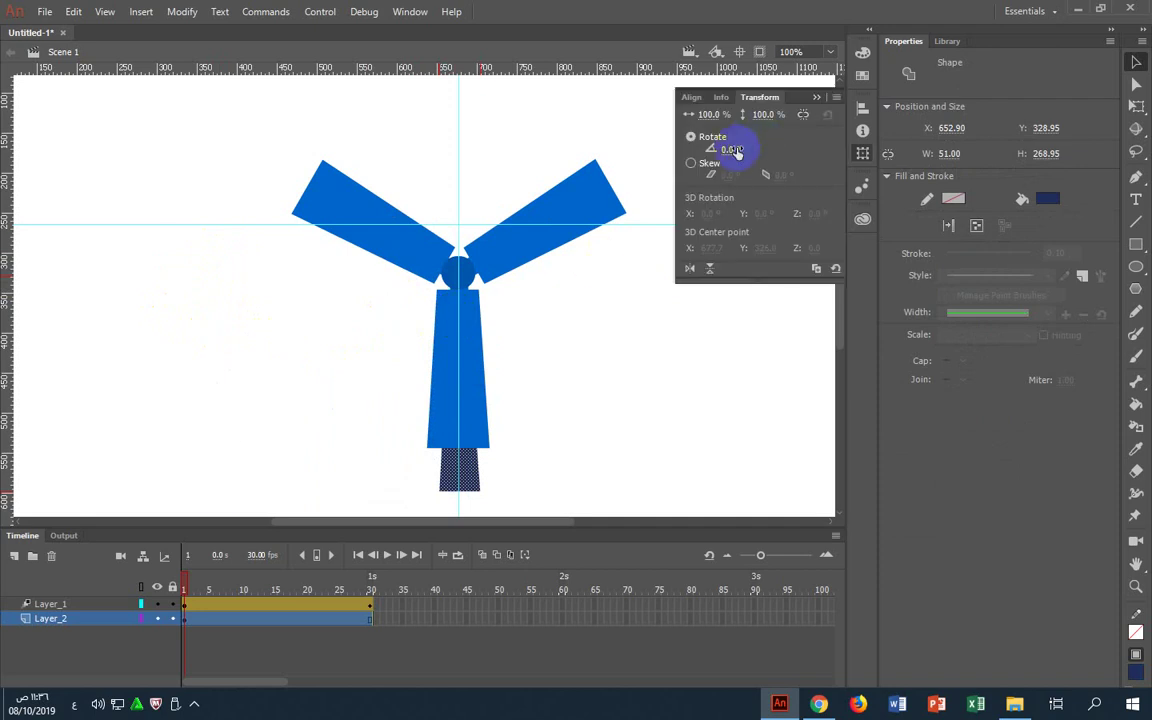
{"action": "left_click_drag", "start_coordinate": [779, 117], "coordinate": [830, 110]}
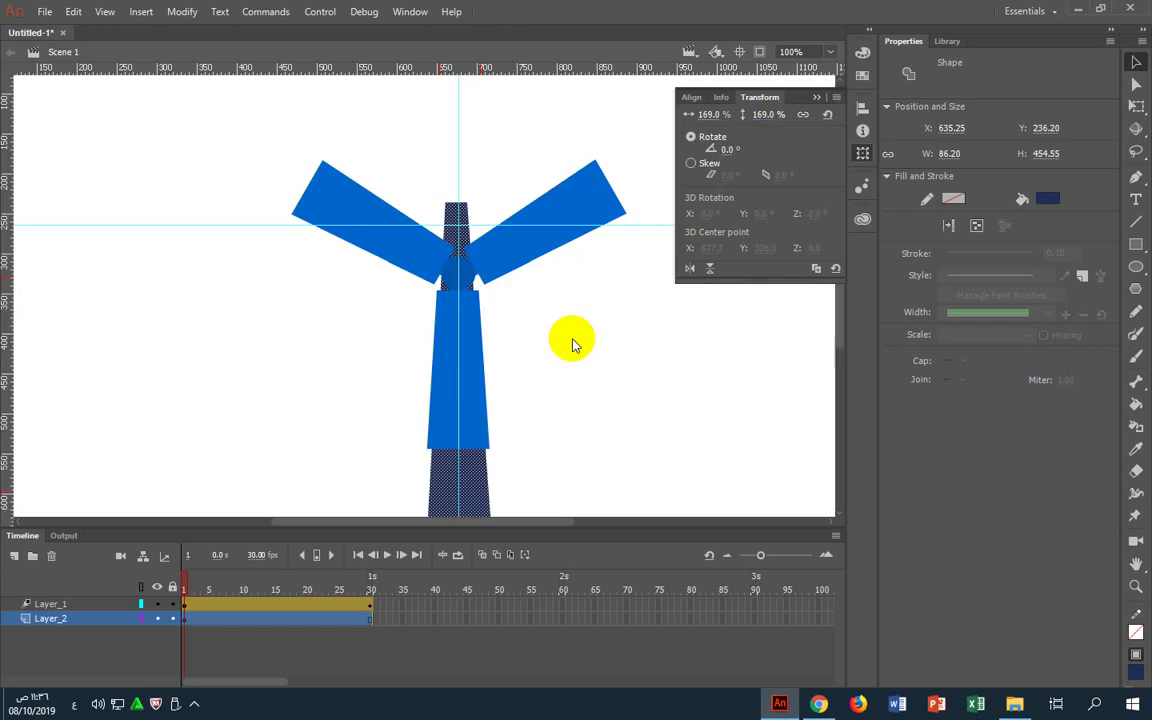
Move the pole down to Y 289.20 so its top sits just above the hub and its base extends below the stage
{"action": "scroll", "coordinate": [540, 370], "scroll_direction": "down", "scroll_amount": 3}
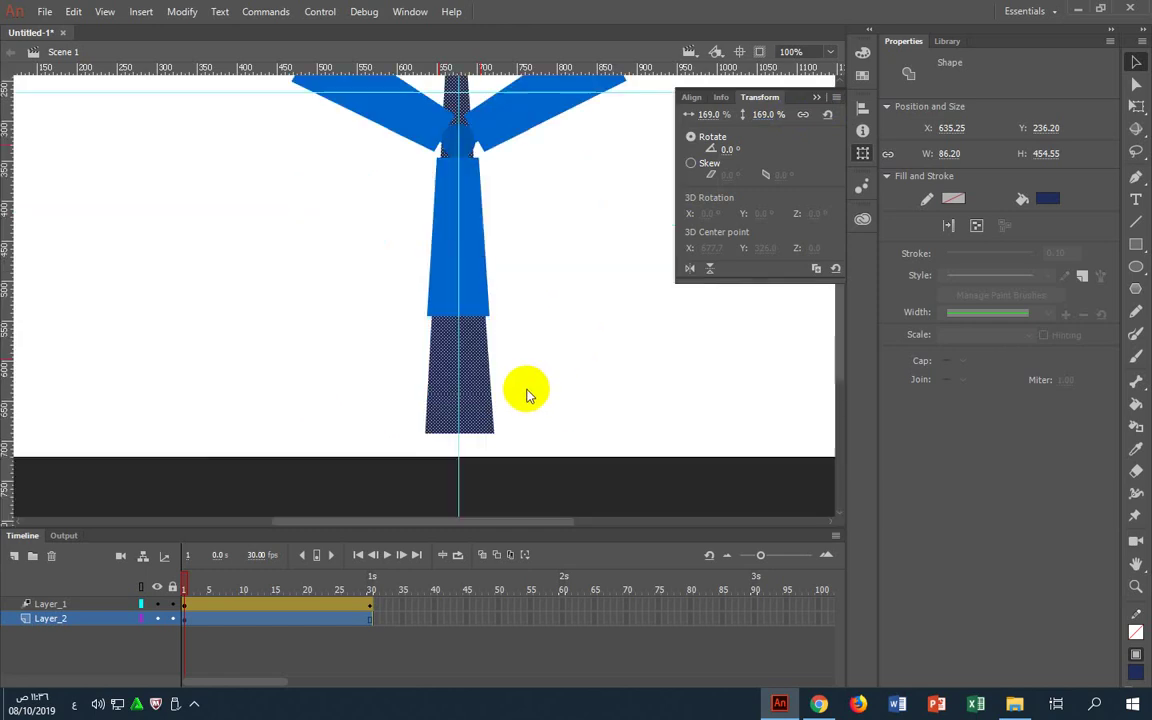
{"action": "scroll", "coordinate": [527, 393], "scroll_direction": "down", "scroll_amount": 3}
{"action": "left_click", "coordinate": [471, 291]}
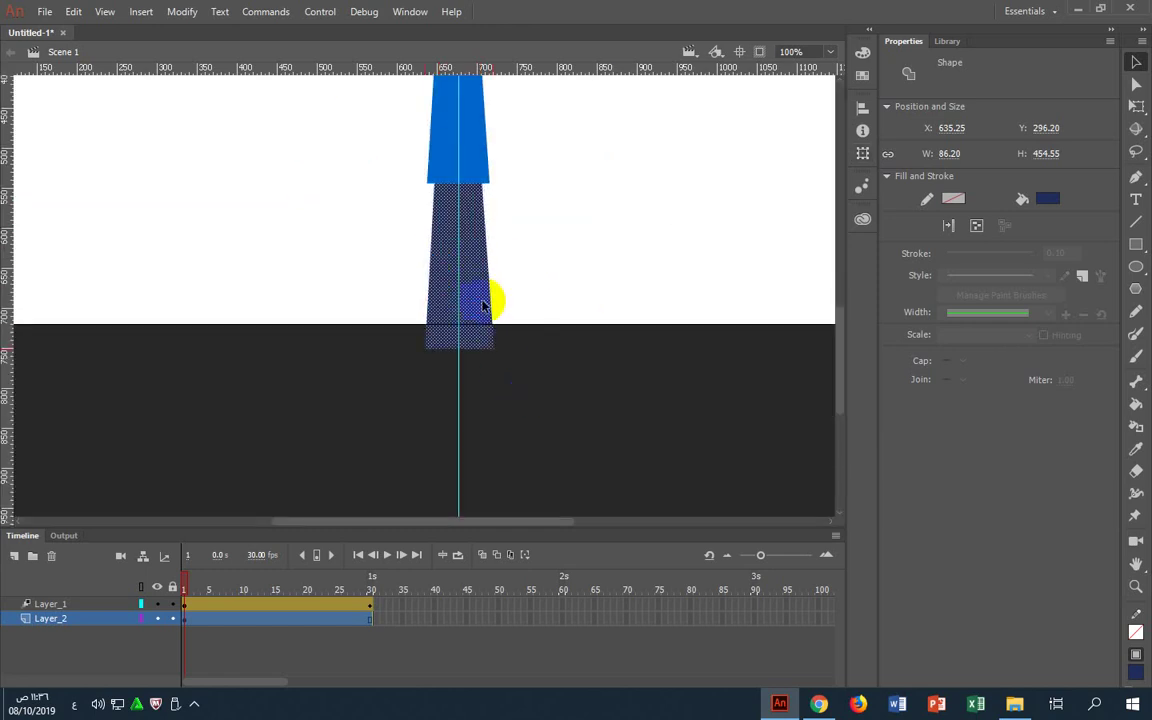
{"action": "scroll", "coordinate": [489, 296], "scroll_direction": "down", "scroll_amount": 10}
{"action": "scroll", "coordinate": [513, 290], "scroll_direction": "up", "scroll_amount": 10}
{"action": "scroll", "coordinate": [555, 324], "scroll_direction": "down", "scroll_amount": 3}
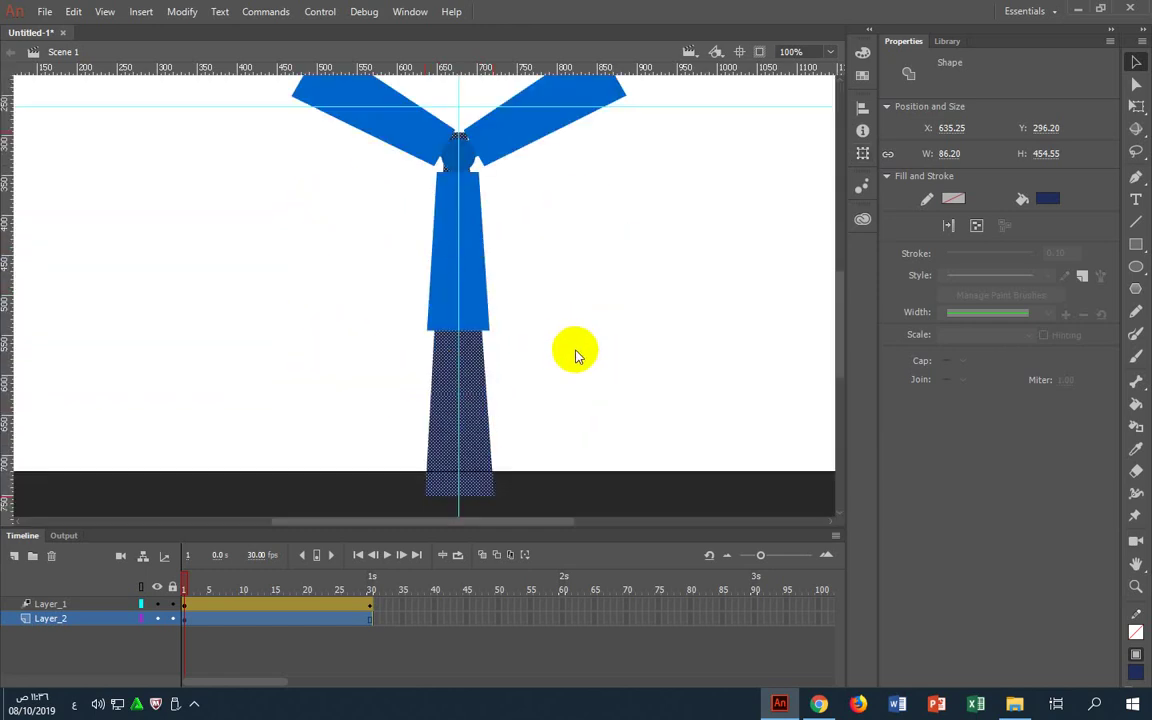
{"action": "left_click", "coordinate": [419, 376]}
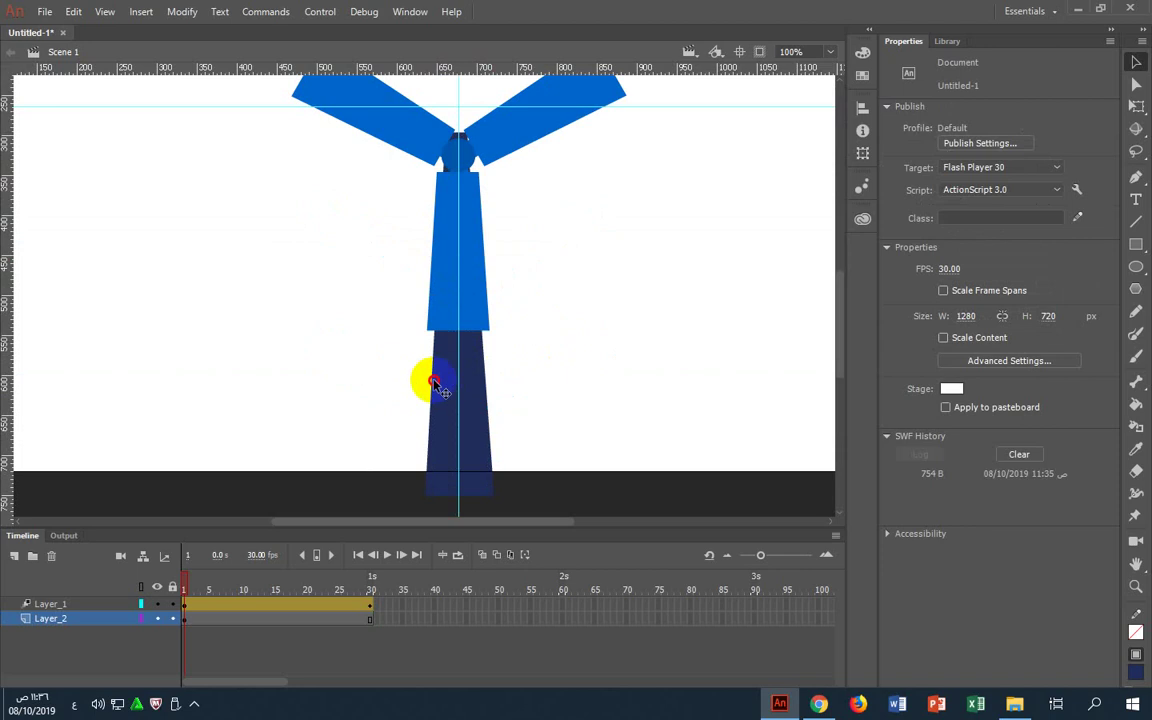
{"action": "mouse_move", "coordinate": [433, 383]}
{"action": "left_mouse_down"}
{"action": "mouse_move", "coordinate": [442, 393]}
{"action": "mouse_move", "coordinate": [445, 372]}
{"action": "left_mouse_up"}
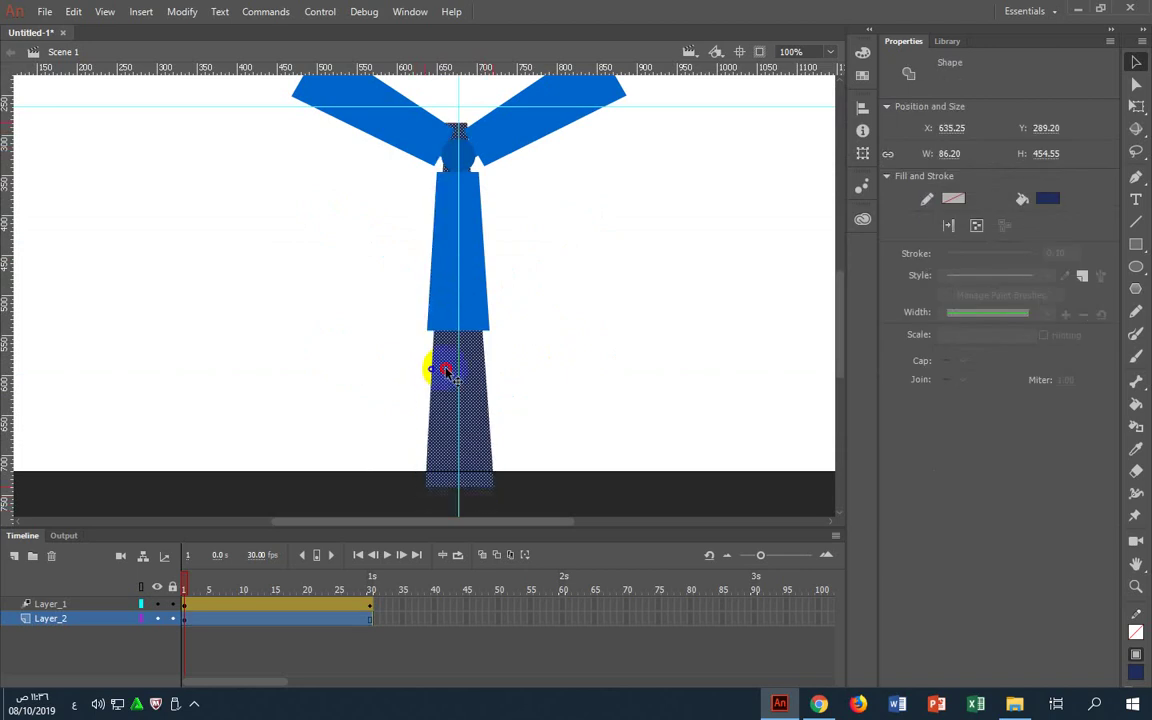
{"action": "left_click", "coordinate": [600, 270]}
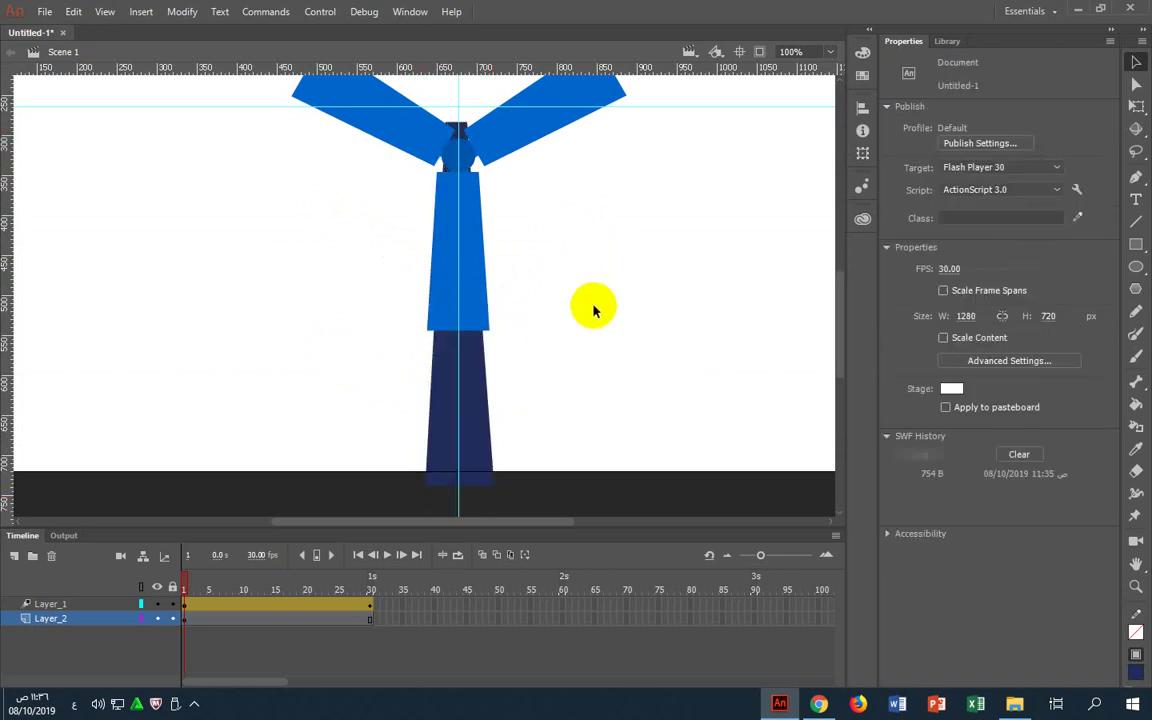
Test the movie with the fan spinning on its pole, maximize the preview window and close it
{"action": "key", "text": "ctrl+Return"}
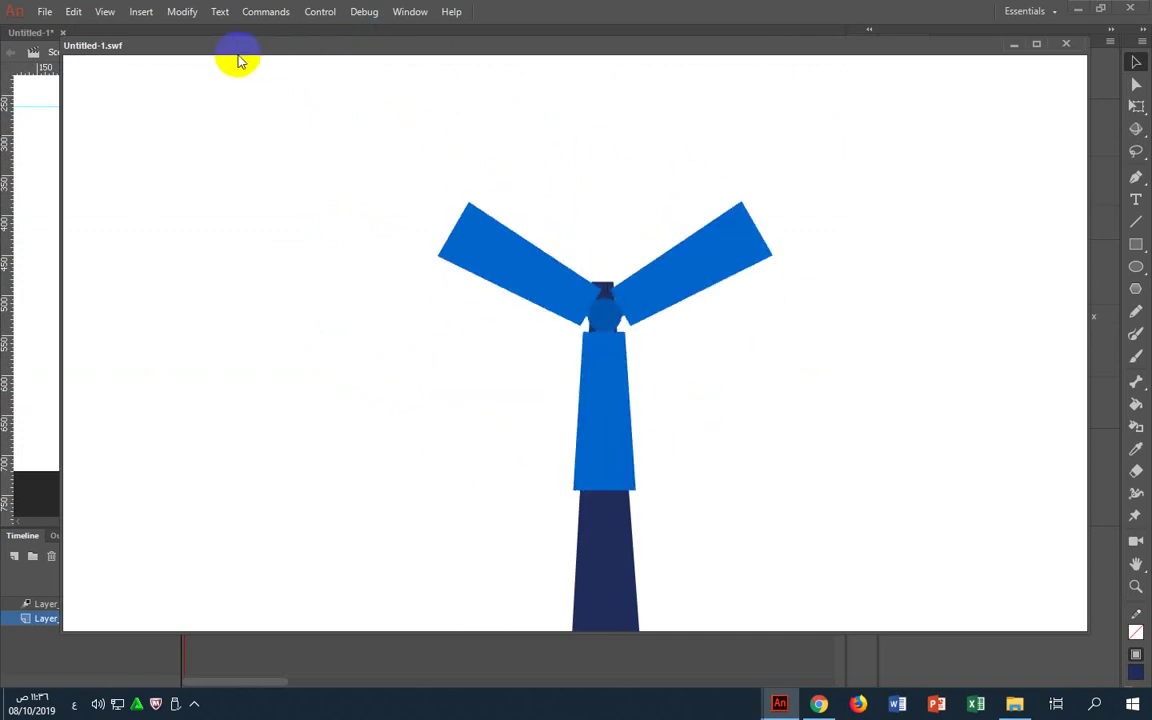
{"action": "double_click", "coordinate": [75, 45]}
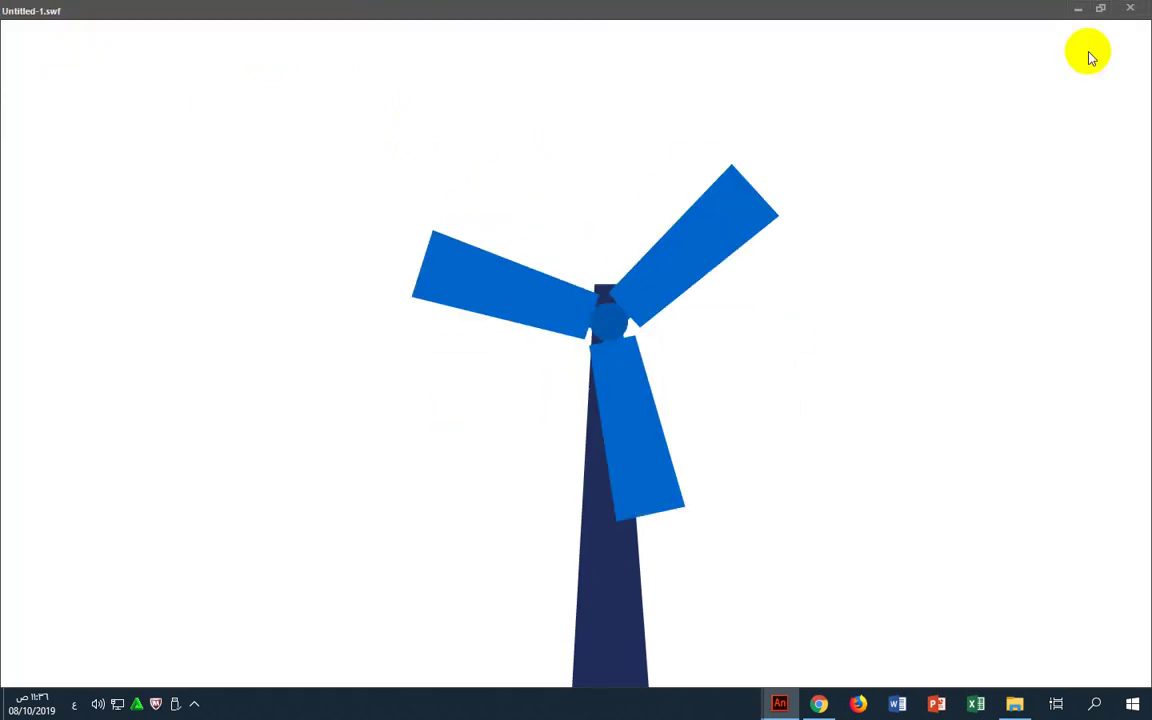
{"action": "left_click", "coordinate": [1147, 8]}
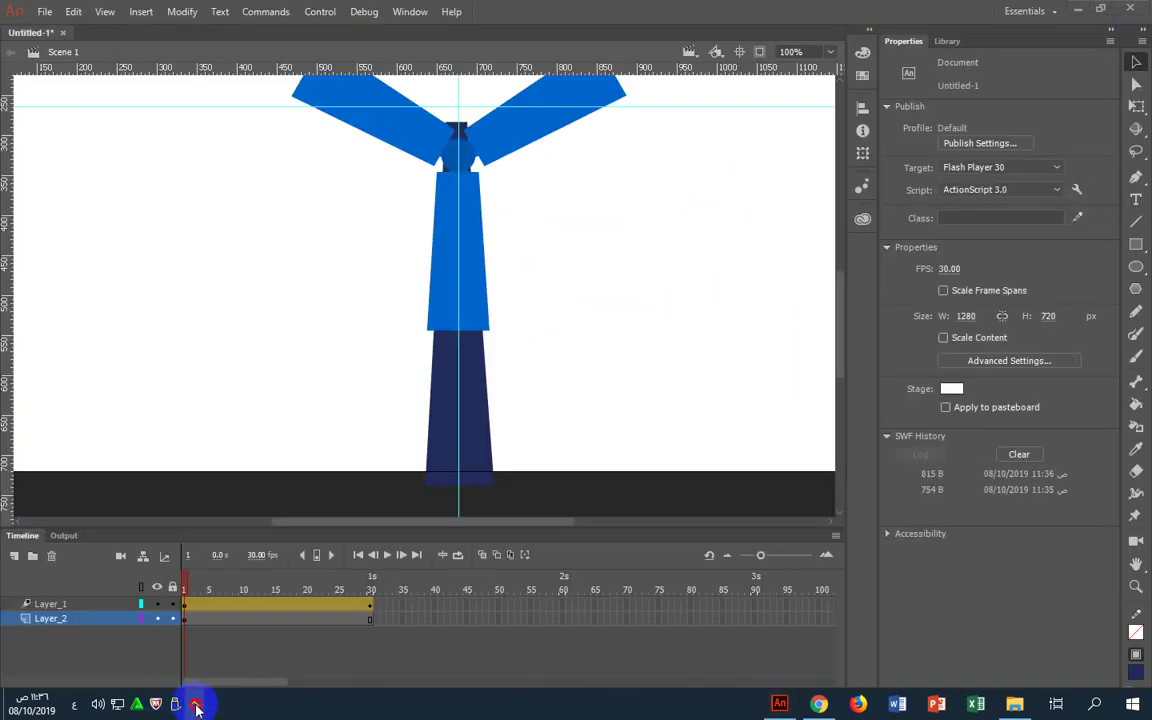